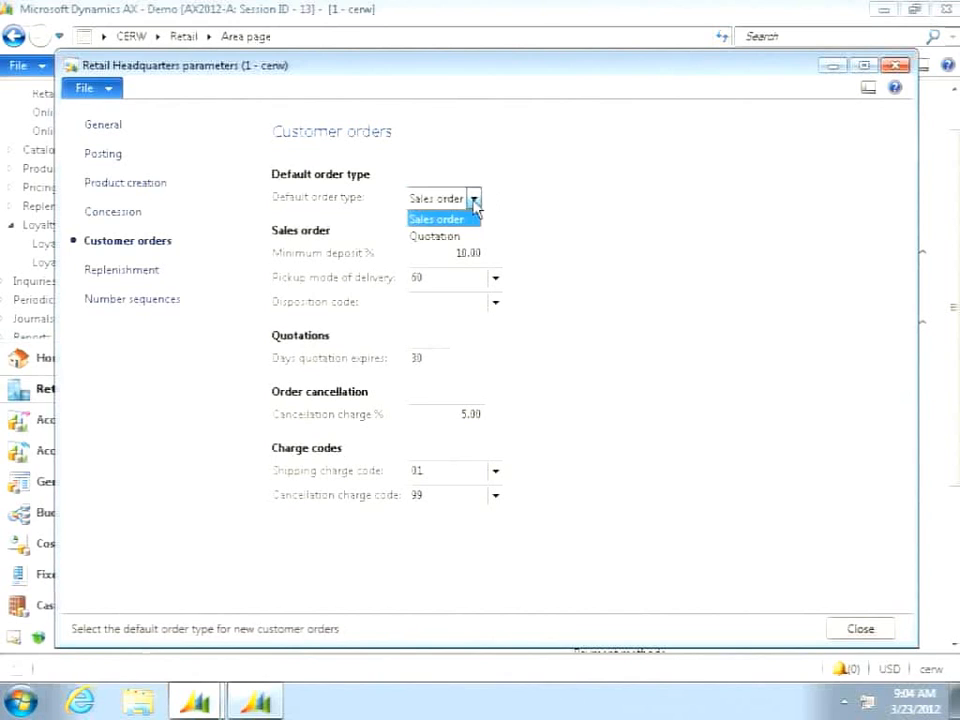
- Review the customer order parameters for default order type, minimum deposit, pickup mode of delivery and disposition code
click(473, 200)
click(452, 254)
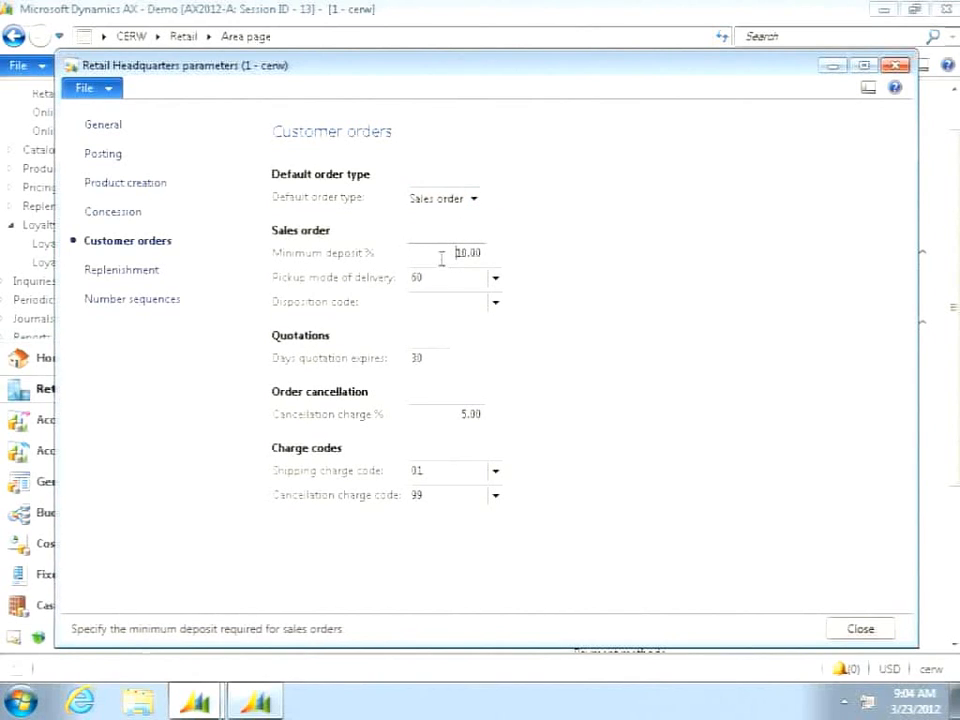
drag(441, 259, 542, 257)
click(448, 278)
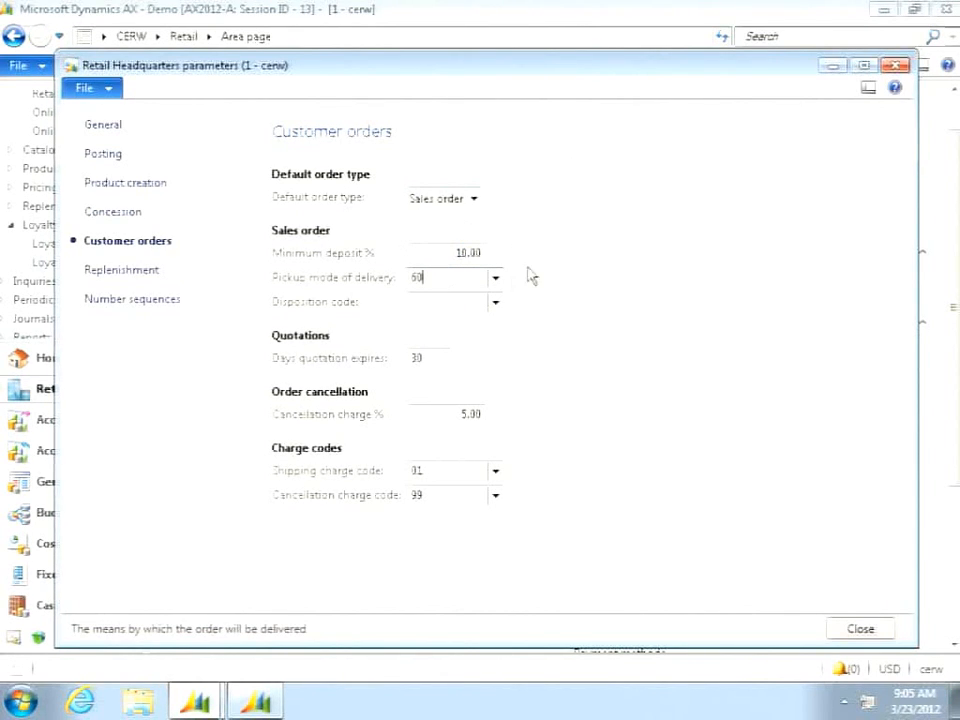
click(495, 278)
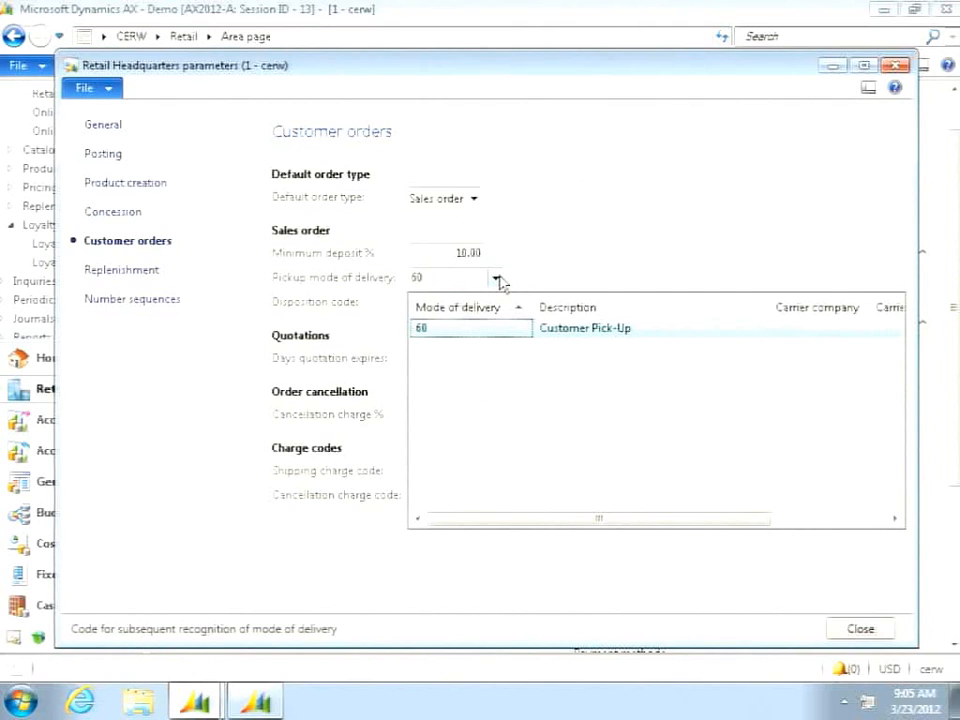
click(425, 277)
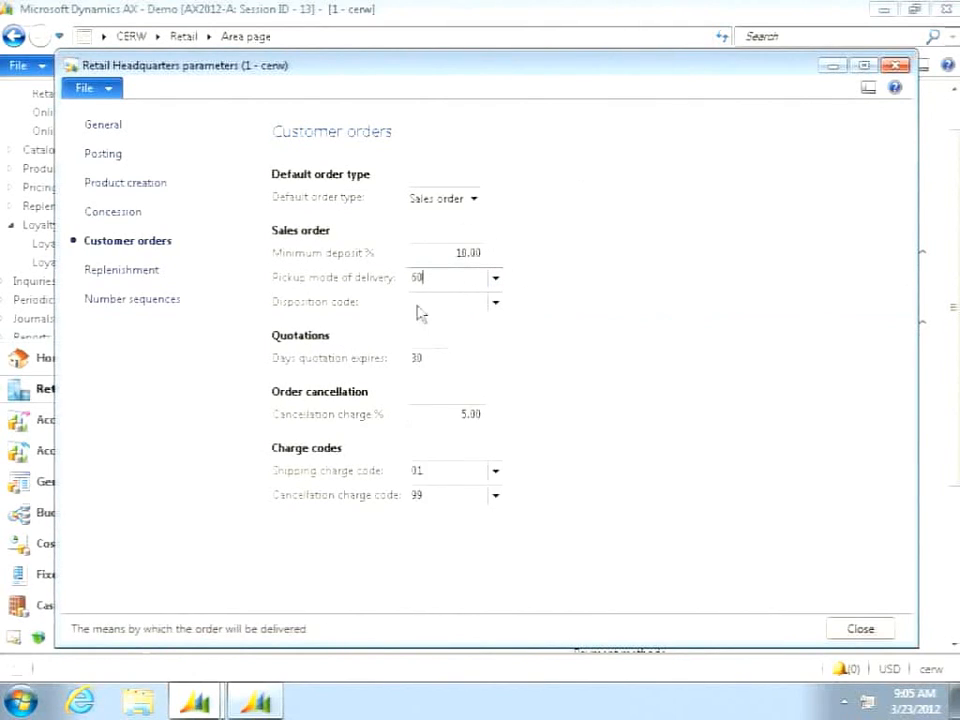
click(495, 302)
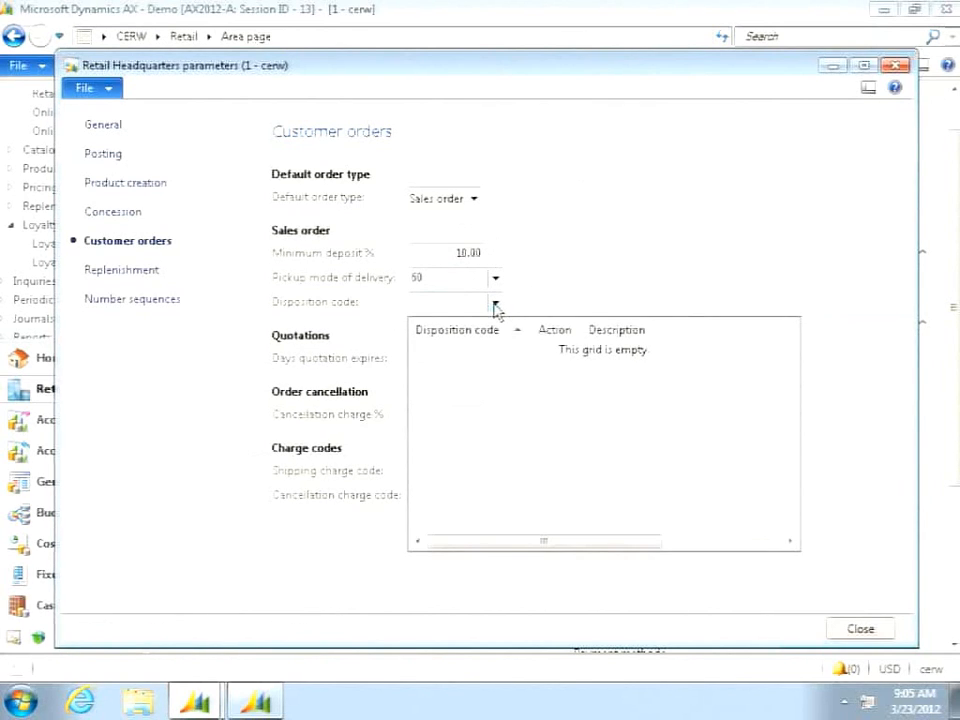
click(437, 302)
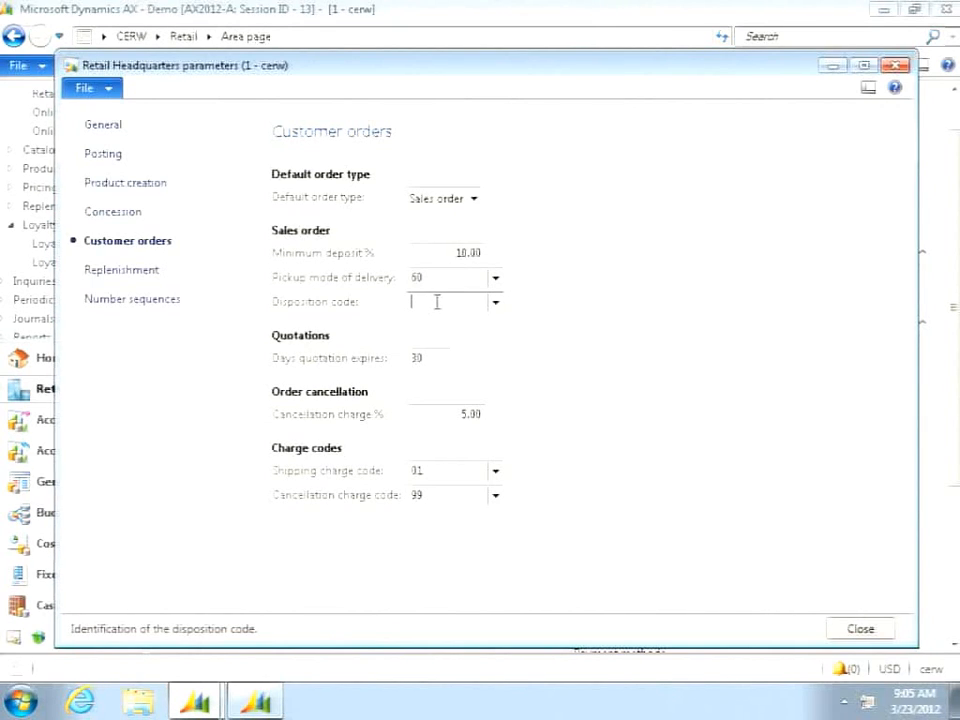
- Review the quotation expiry, cancellation charge percentage, and shipping and cancellation charge codes, and close the Retail Headquarters parameters
click(437, 358)
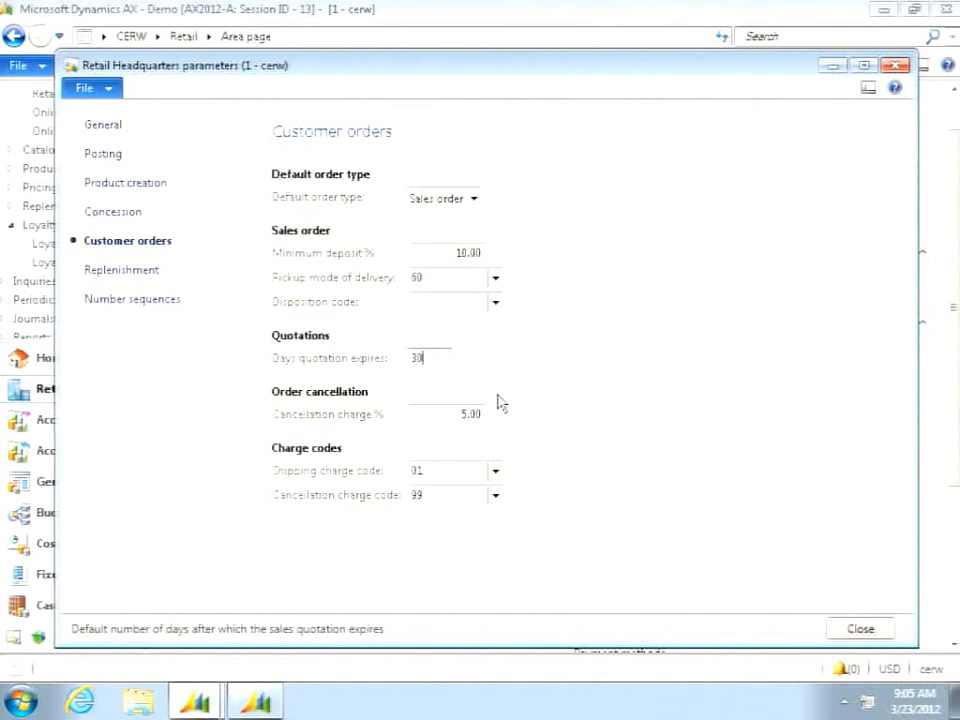
key(Tab)
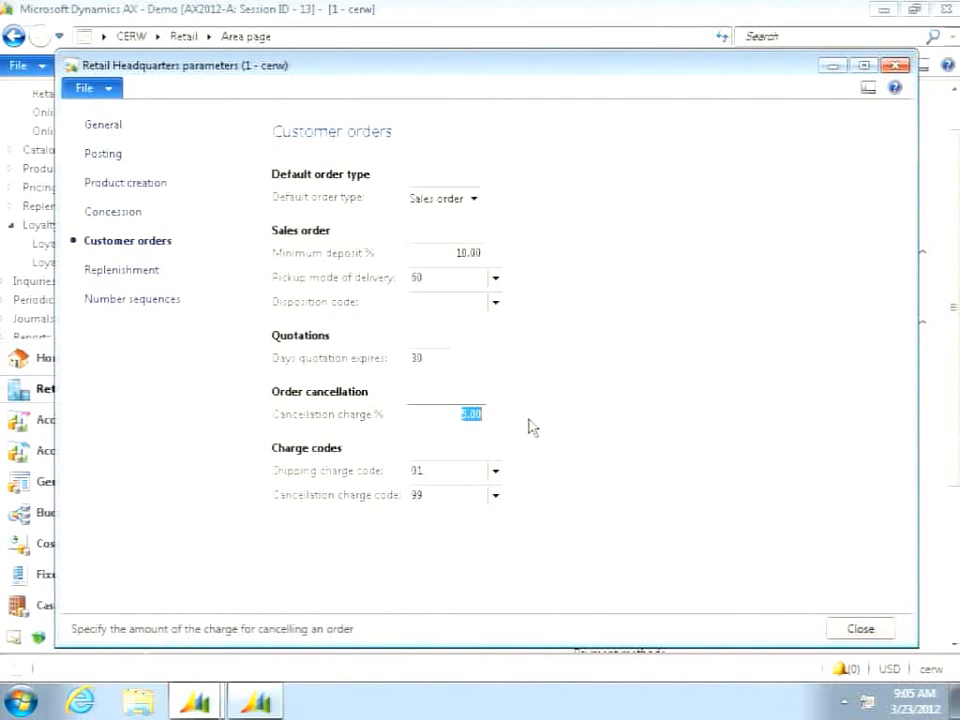
click(495, 471)
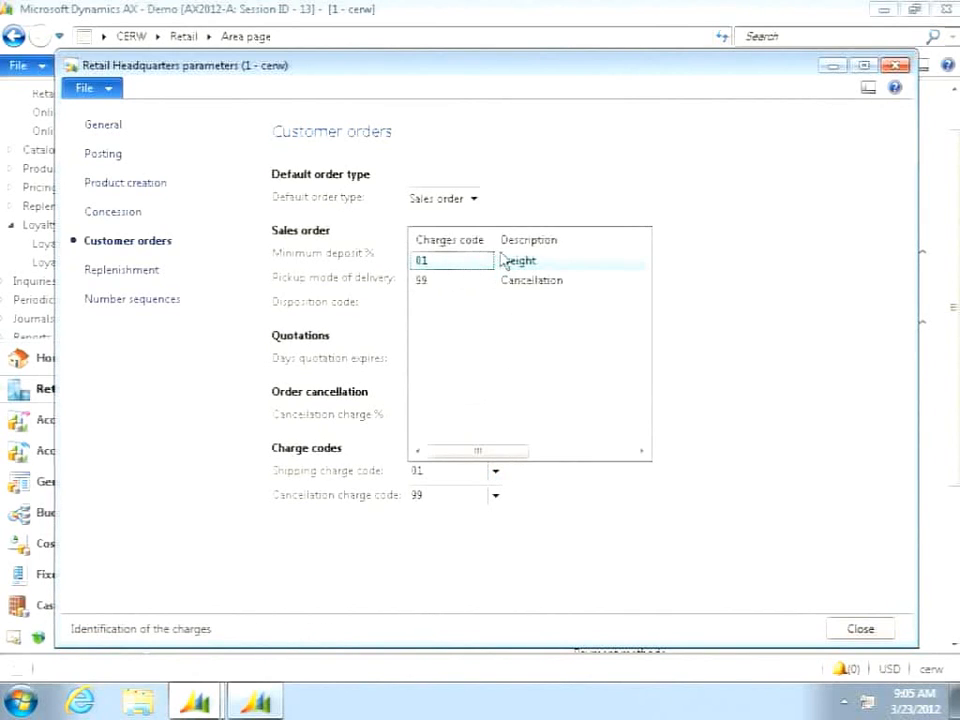
click(495, 495)
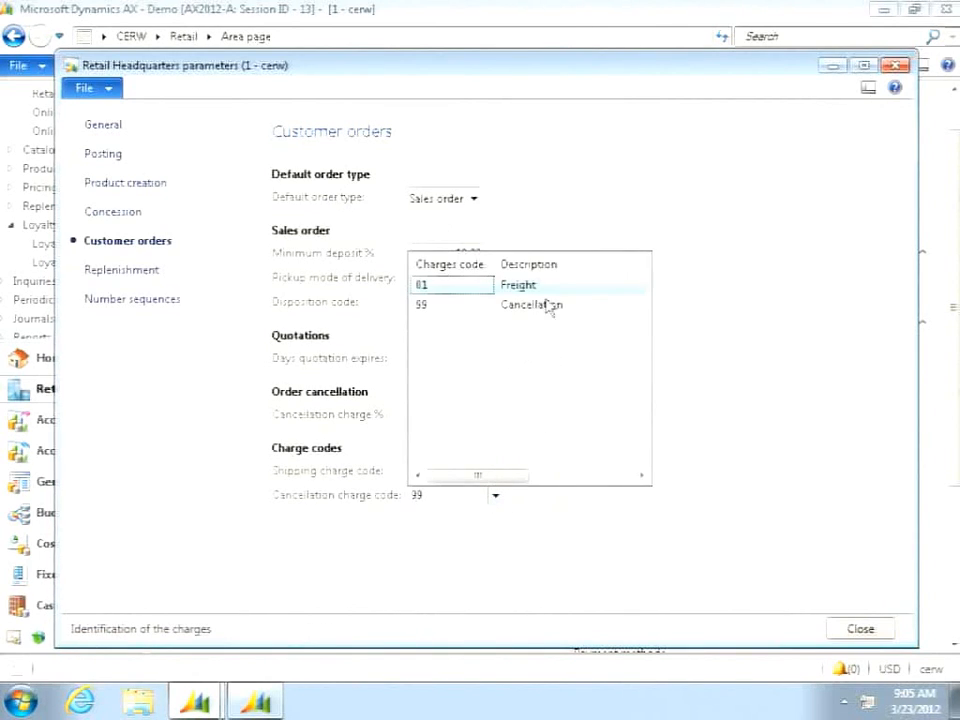
click(750, 392)
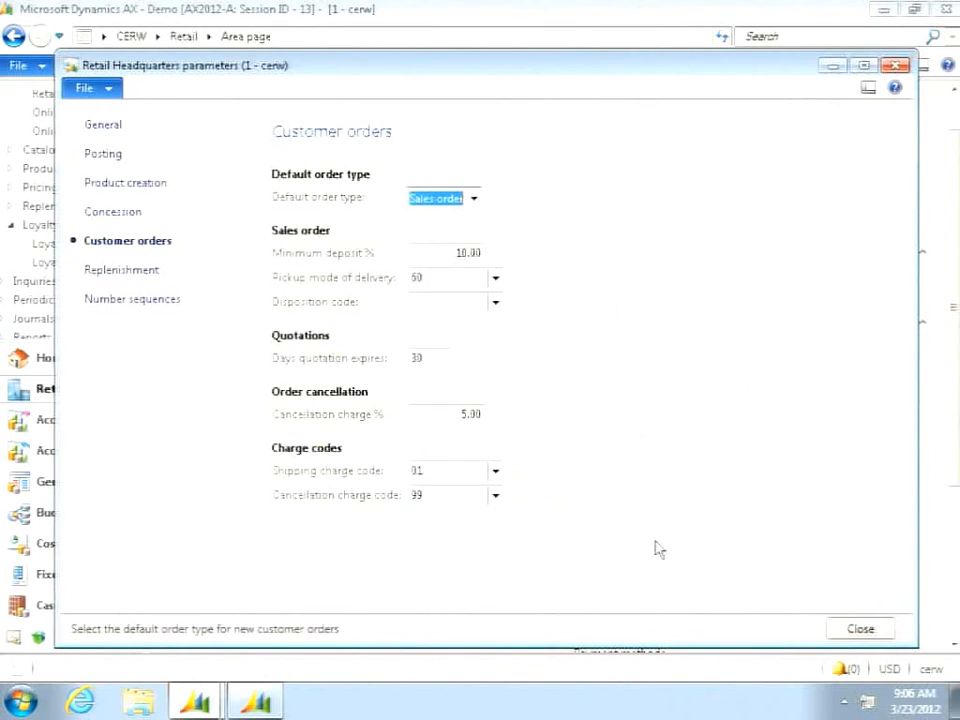
click(856, 629)
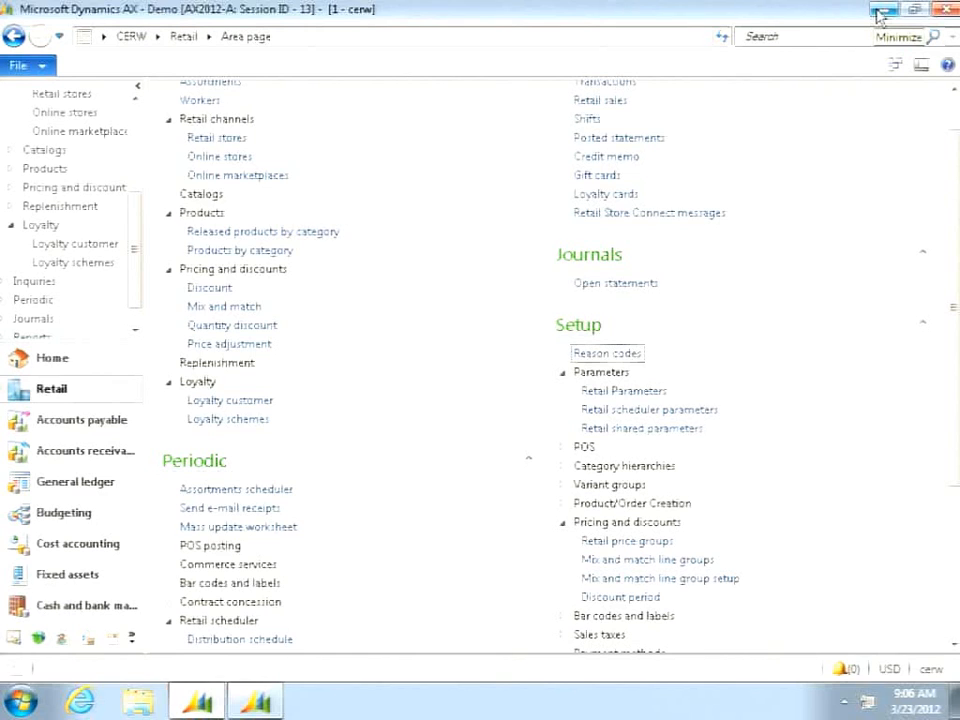
- Open the Cashier screen layout from the retail POS setup in the layout designer
scroll(638, 318, up, 2)
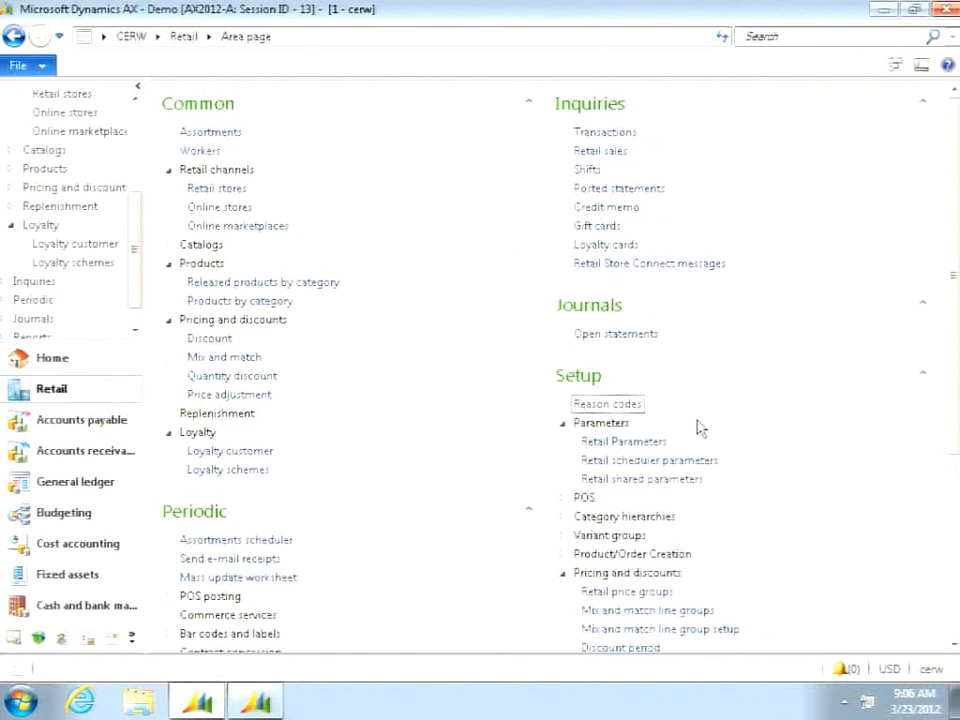
scroll(695, 424, down, 3)
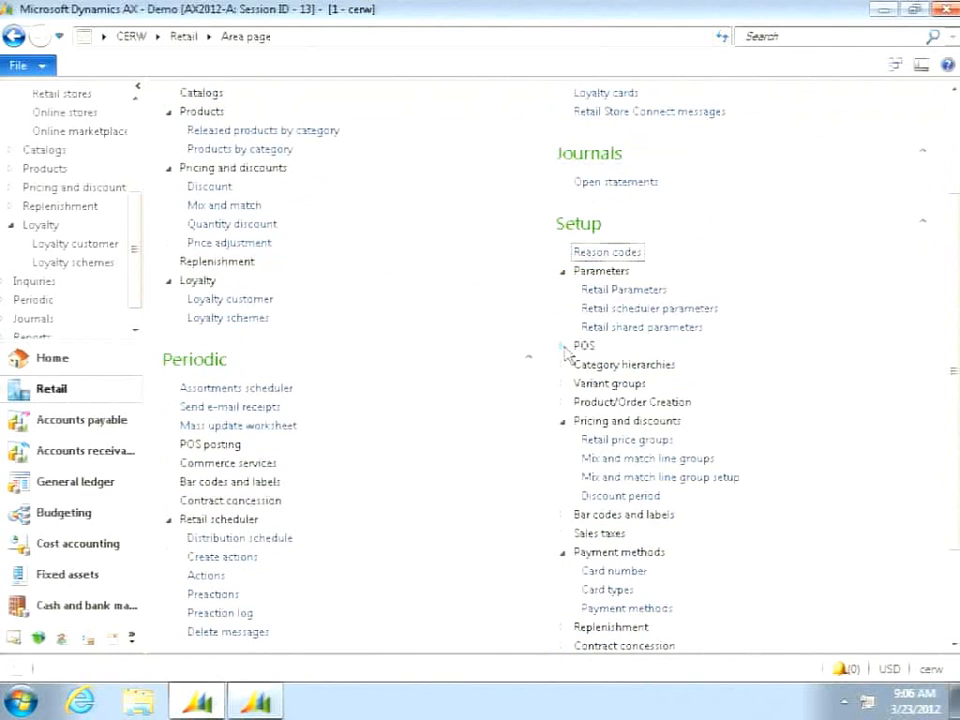
click(564, 347)
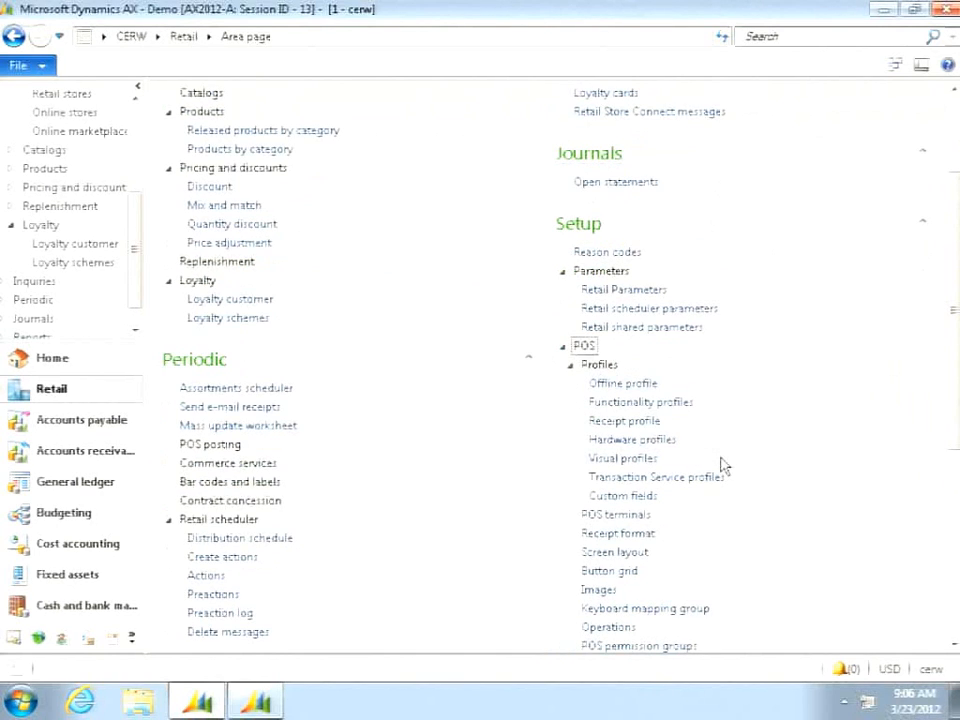
scroll(724, 466, down, 1)
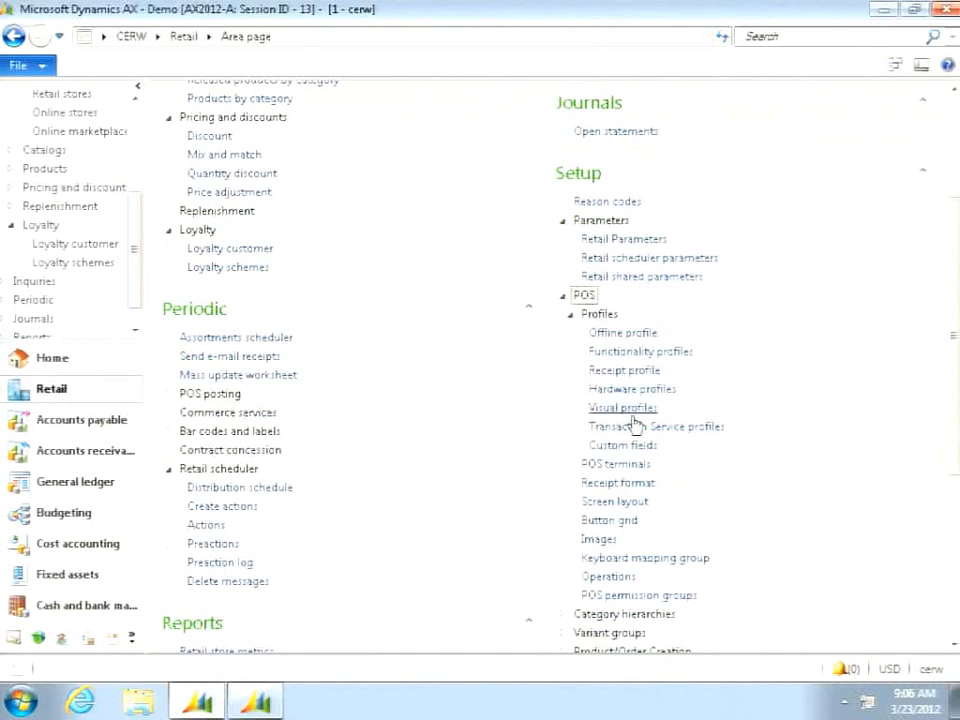
click(640, 503)
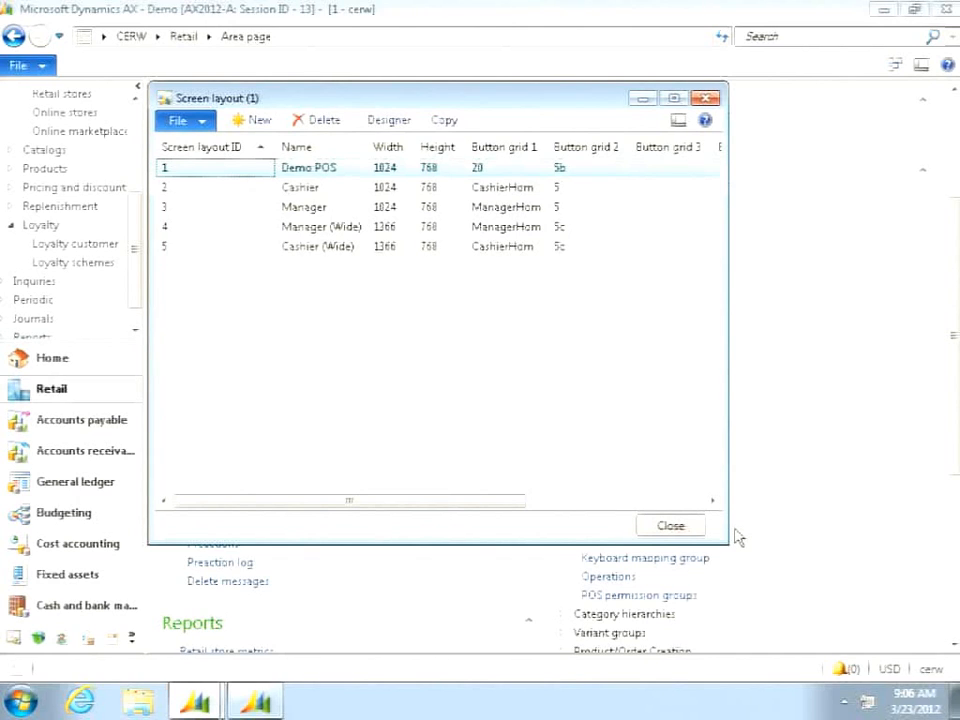
click(225, 188)
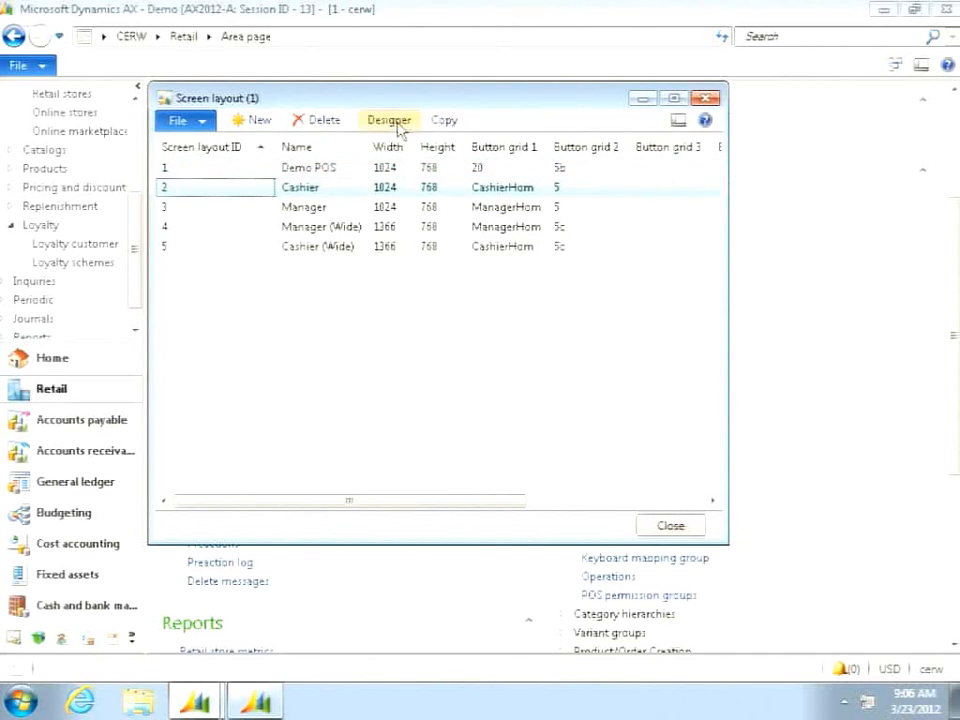
click(393, 121)
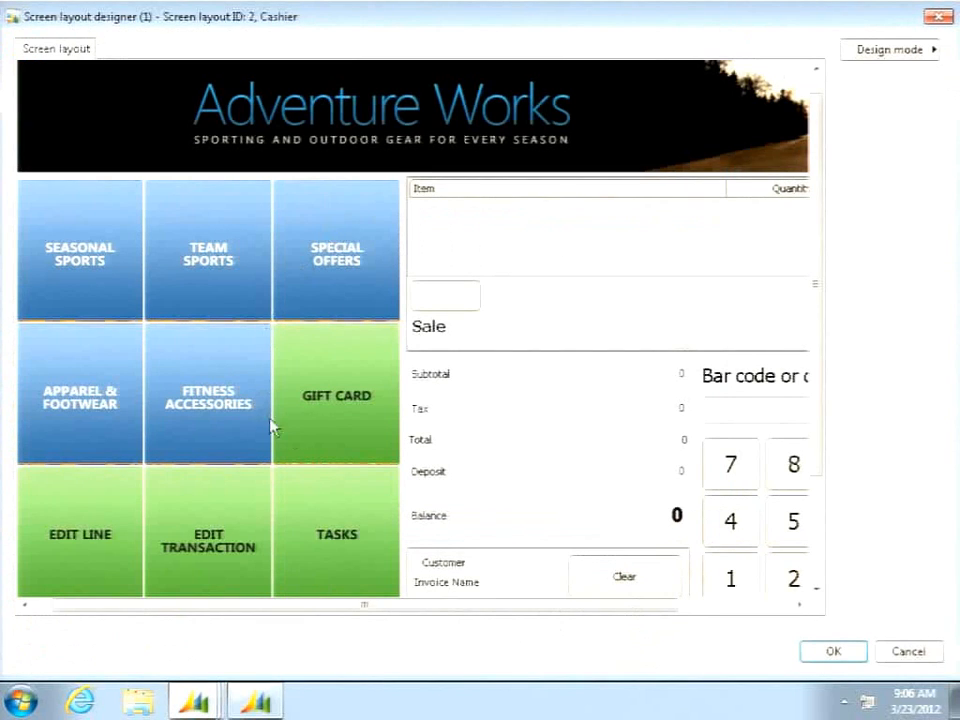
- Inspect the Recall order button's properties in the Edit Transaction grid, and close the designer and screen layout list without saving
drag(815, 285, 814, 377)
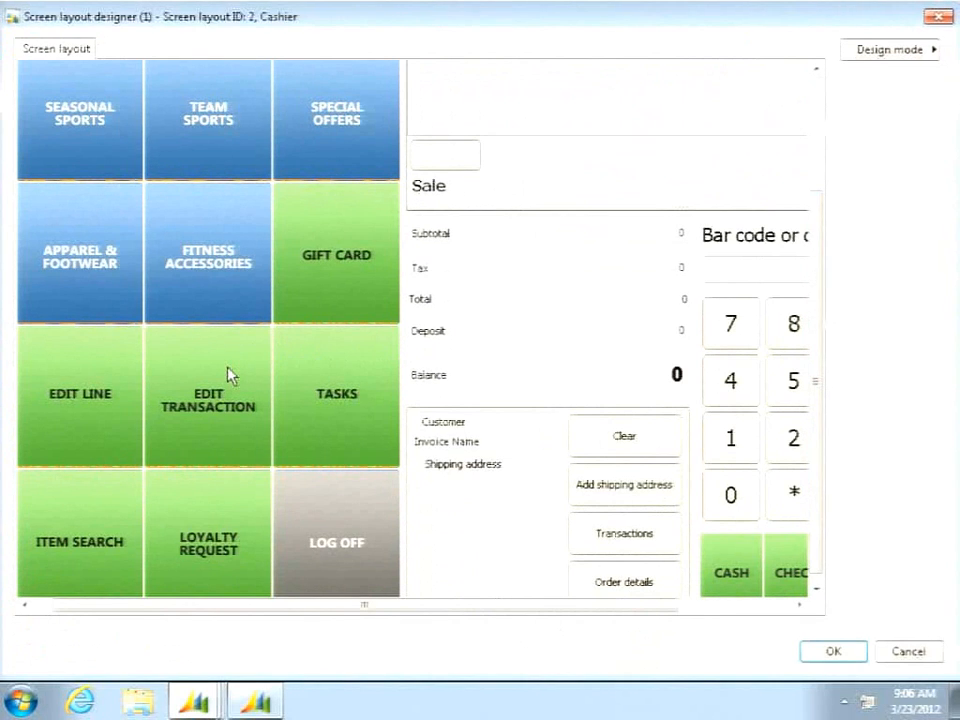
click(228, 375)
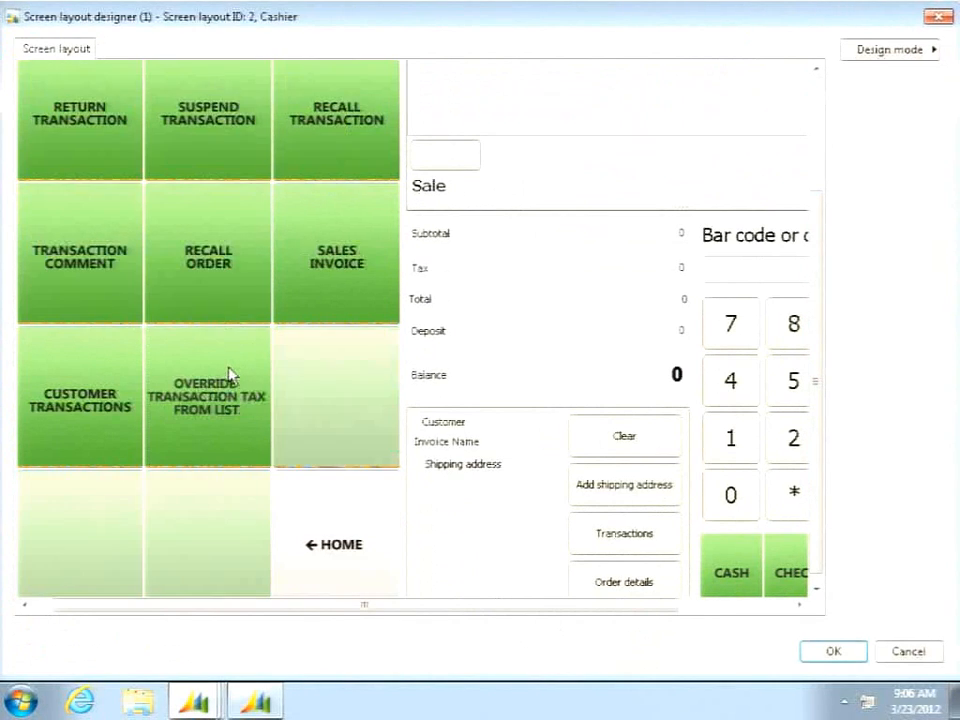
right_click(220, 255)
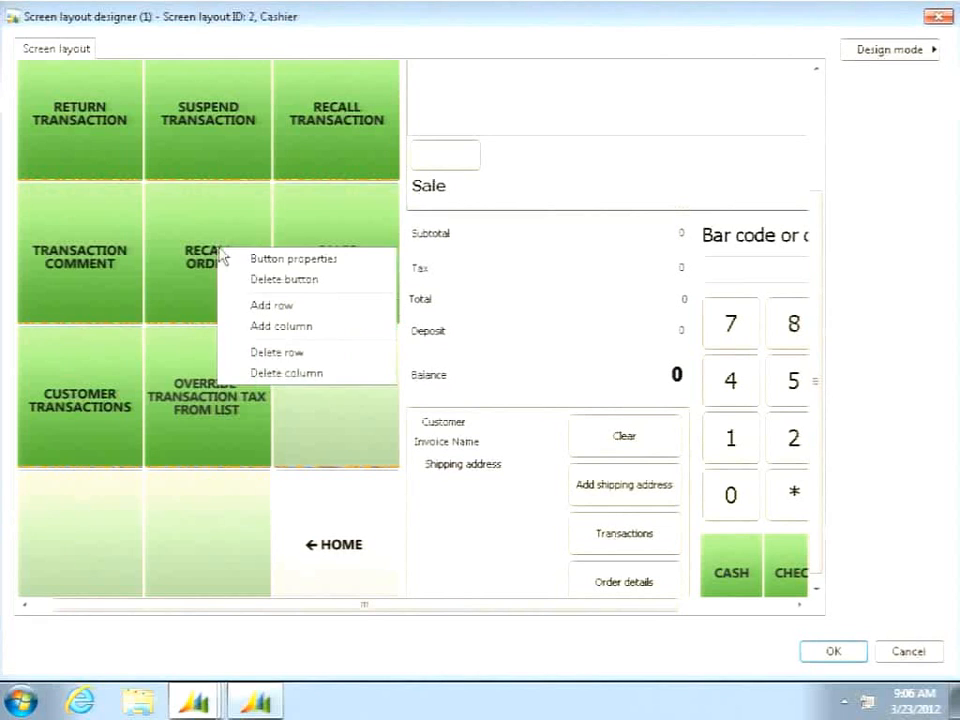
click(270, 261)
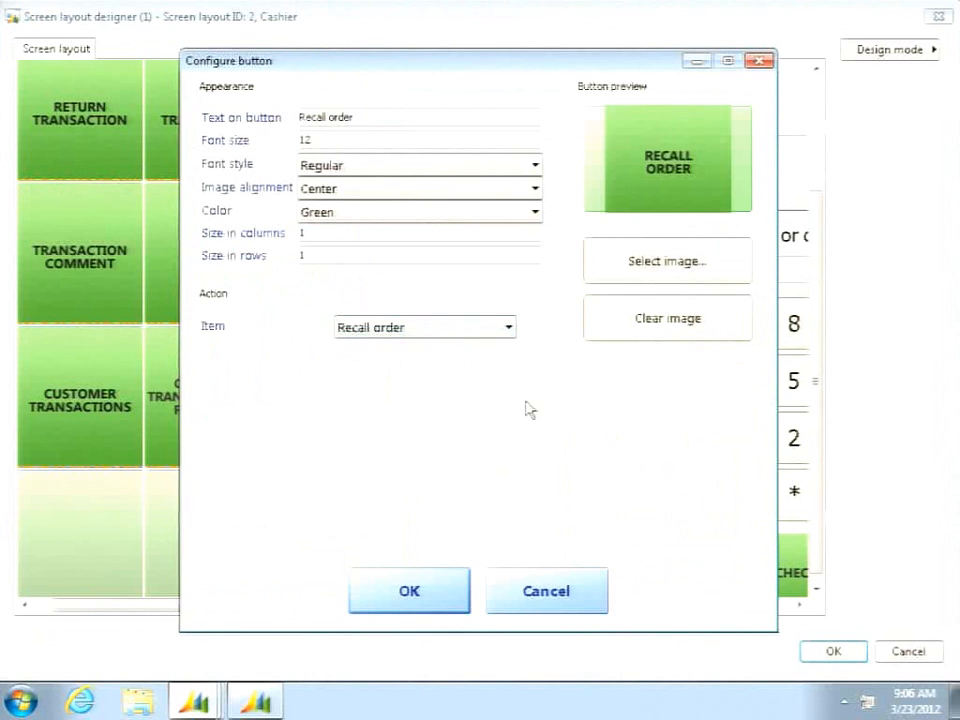
click(553, 583)
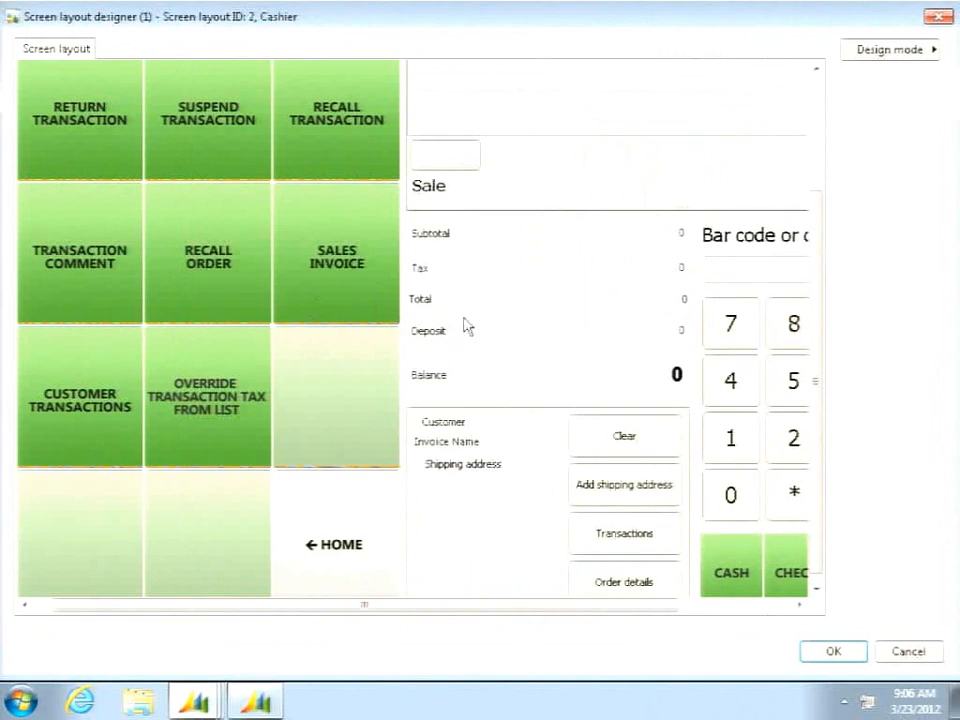
click(918, 654)
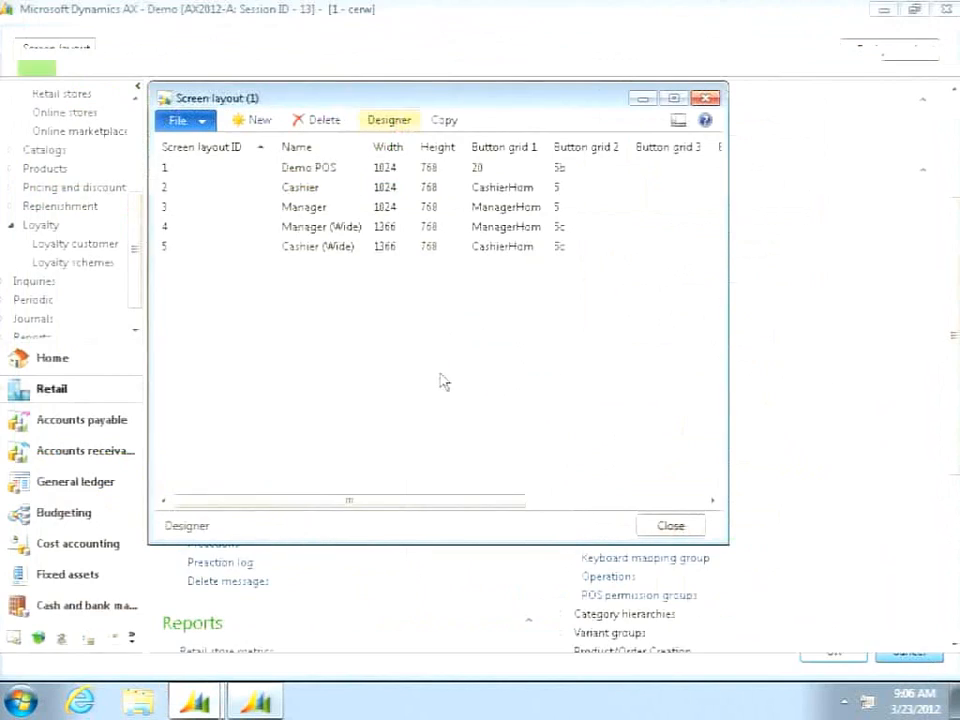
click(670, 527)
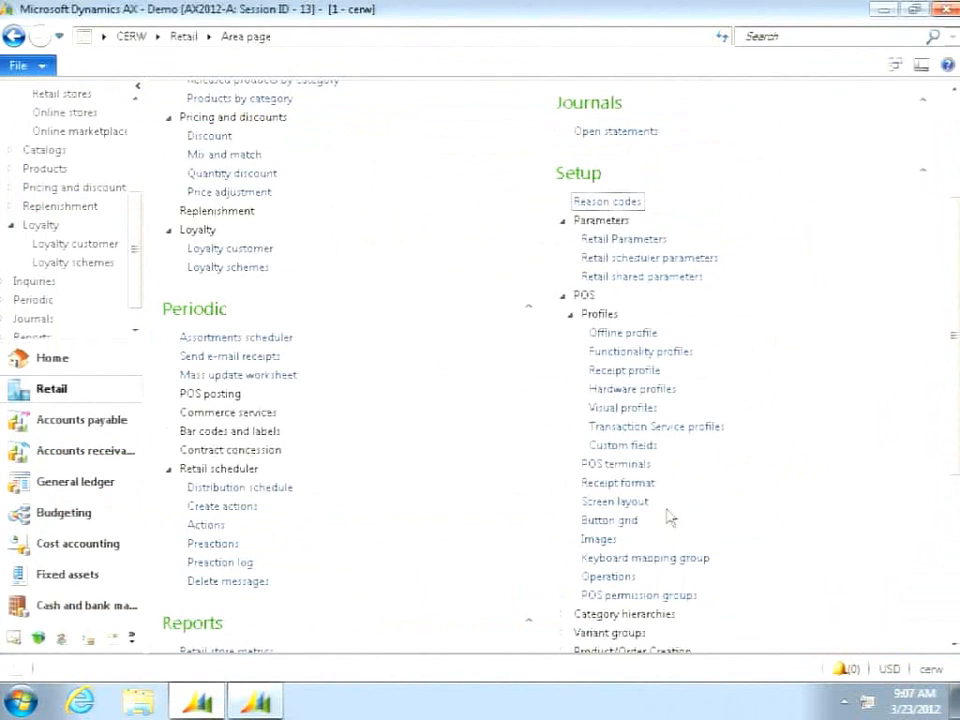
- Switch to the Retail POS and add one Yoga Mat, item 0101, to the transaction
click(884, 9)
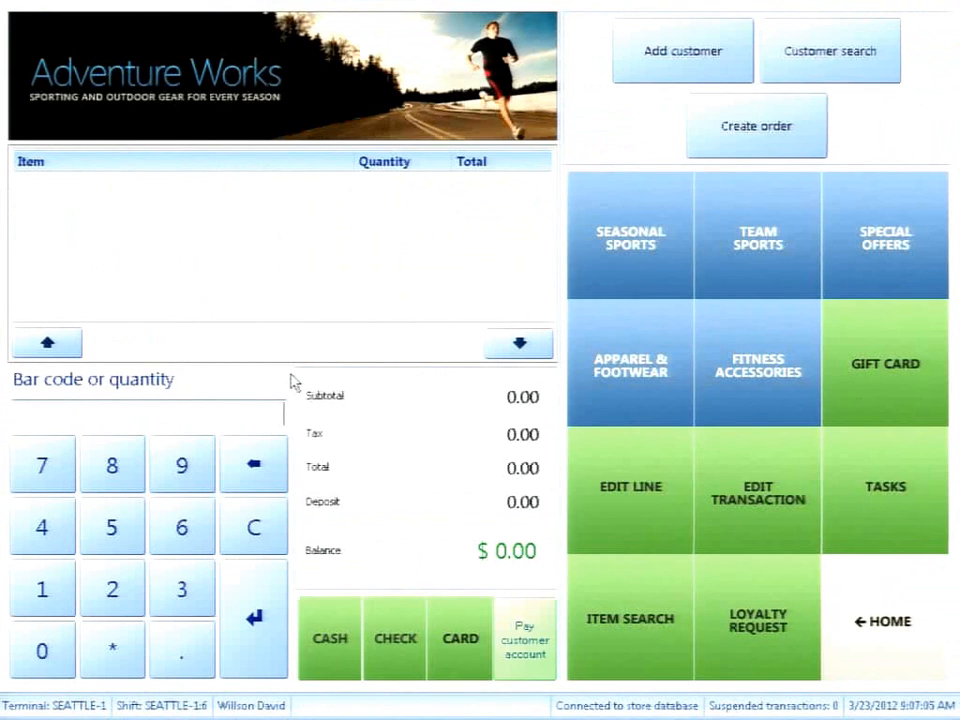
text(0101)
key(Return)
text(1)
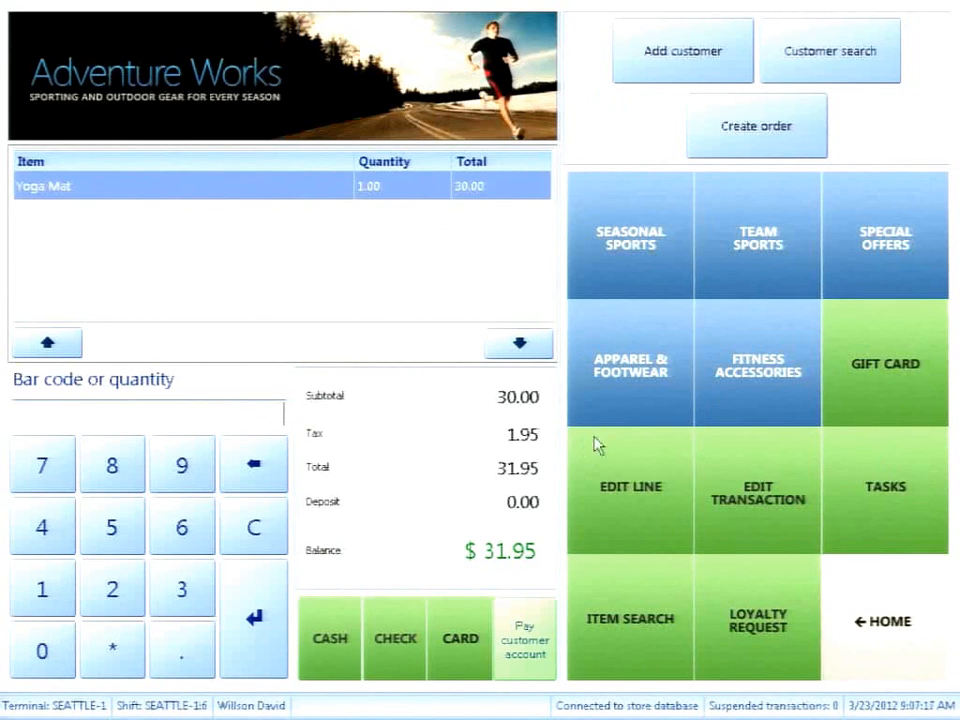
- Look up the inventory of item 0139, the Deluxe Incline Bench, and add it to the transaction
click(884, 490)
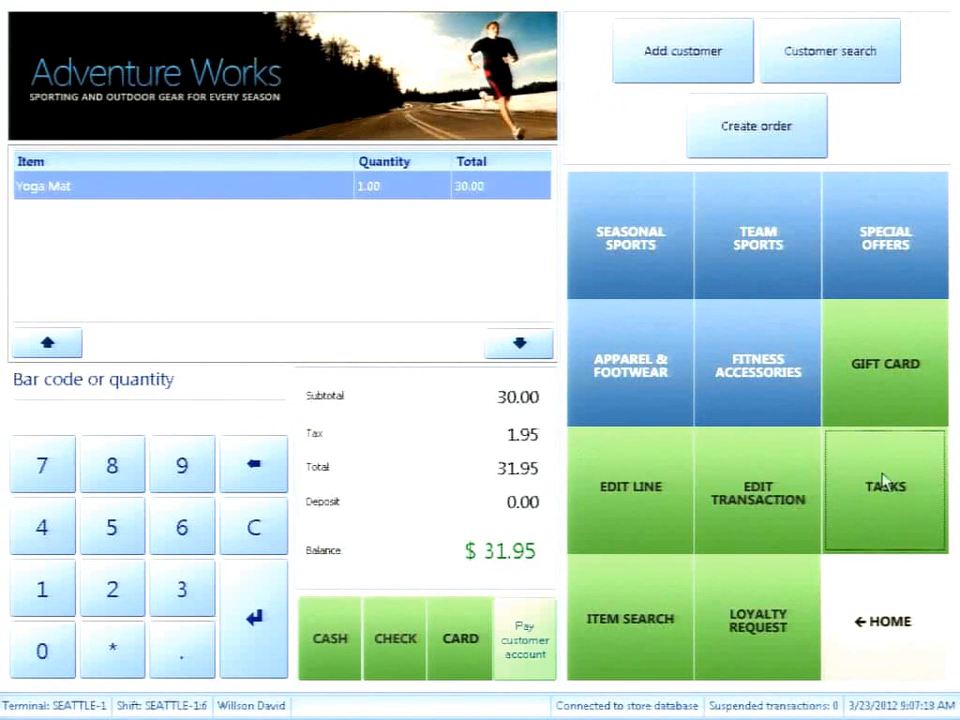
click(630, 257)
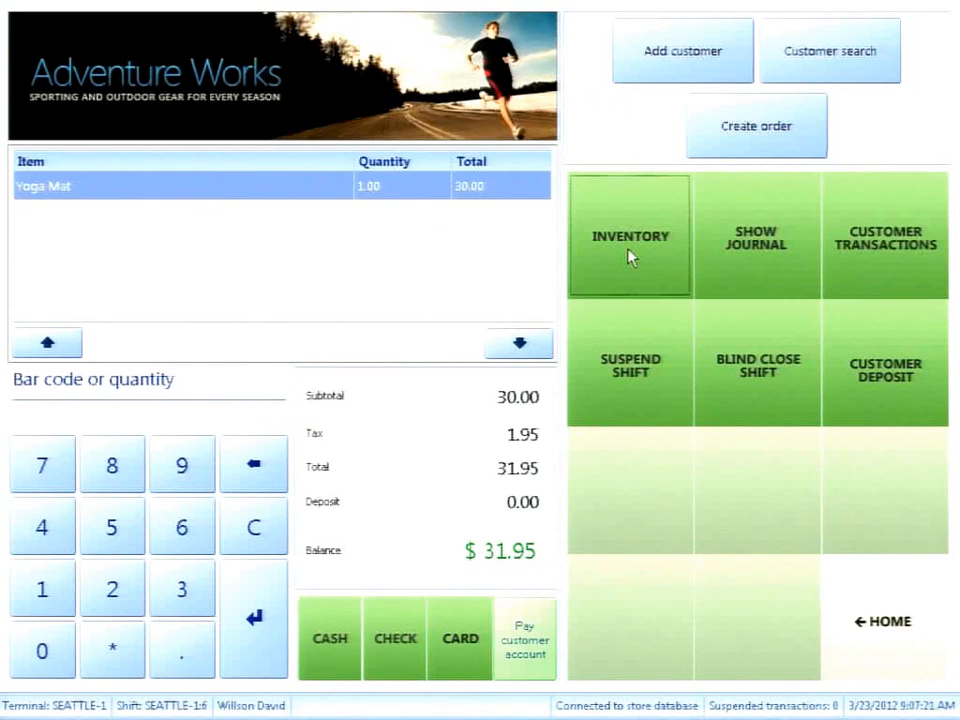
click(626, 349)
text(0)
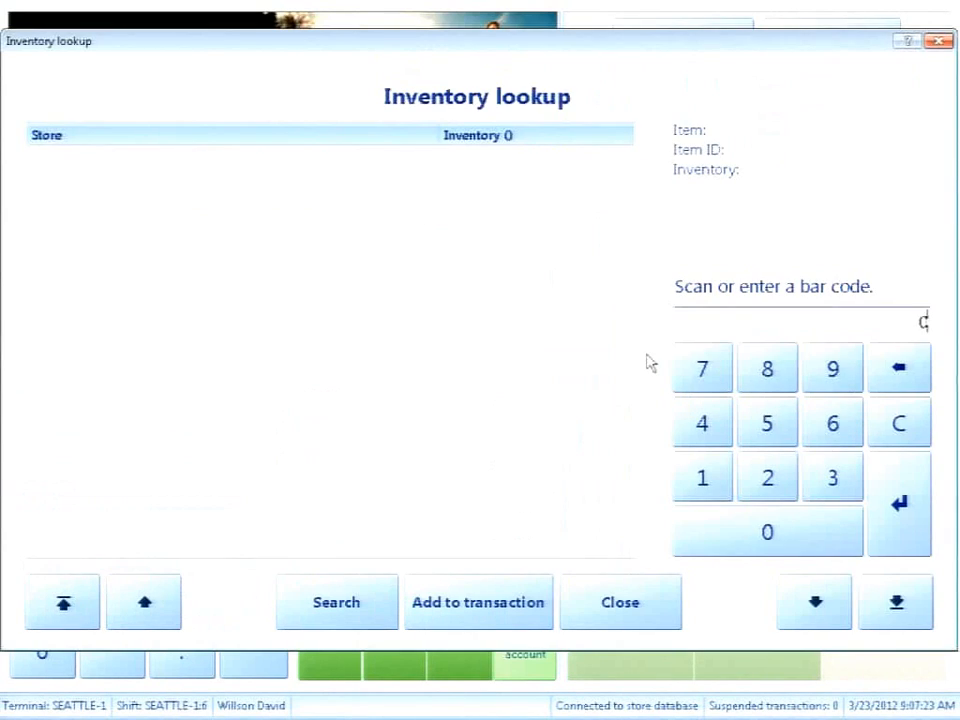
text(139)
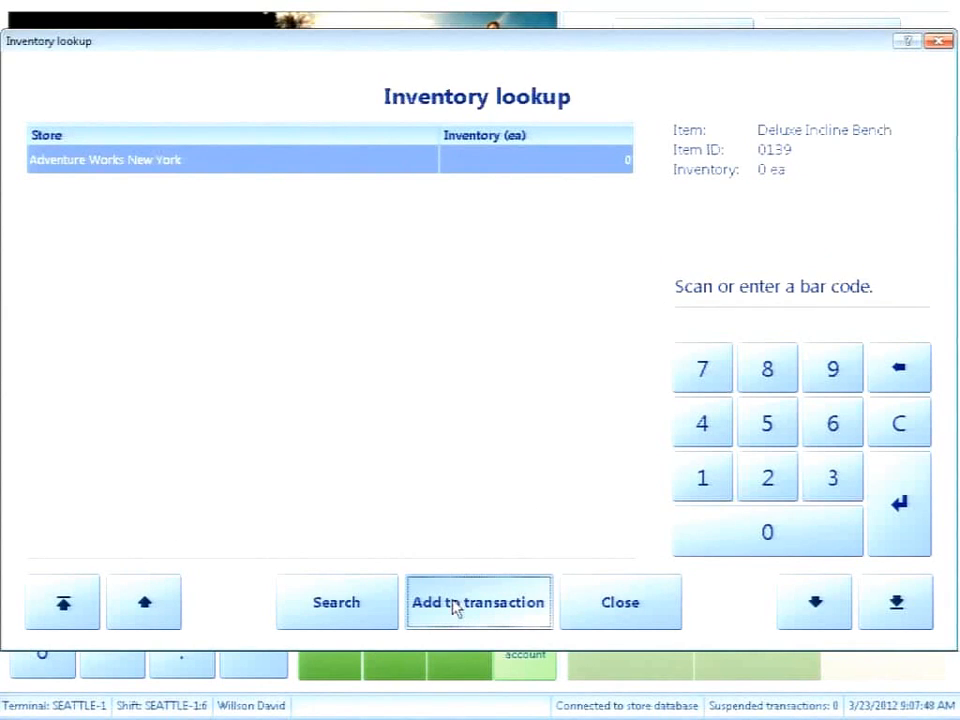
click(454, 608)
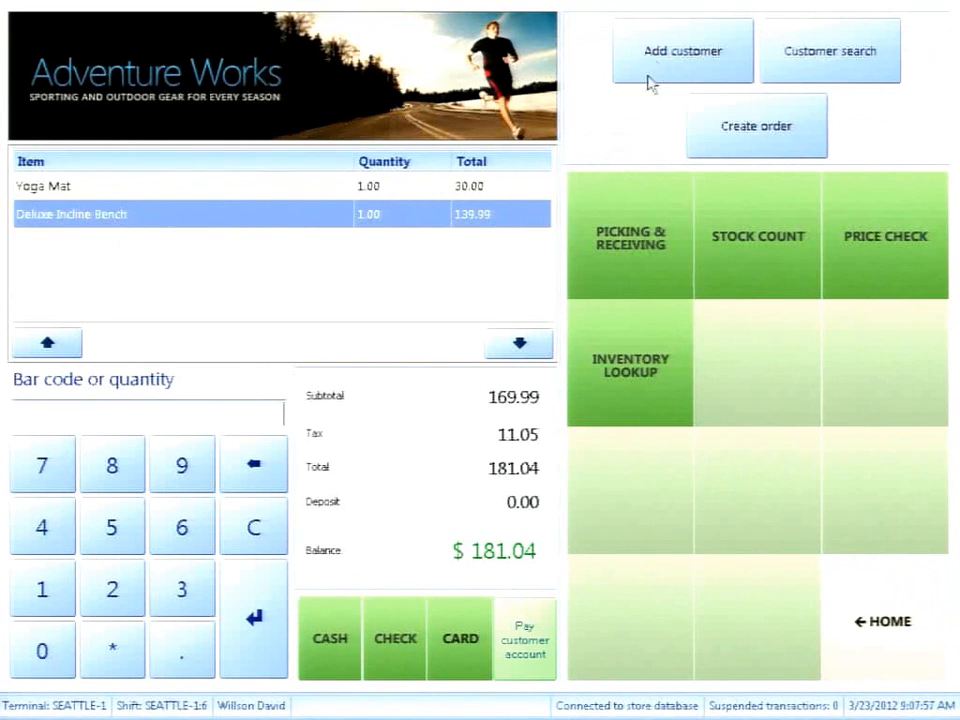
- Create a customer order from the current transaction with the order type Sales order, leaving the comments empty
click(778, 142)
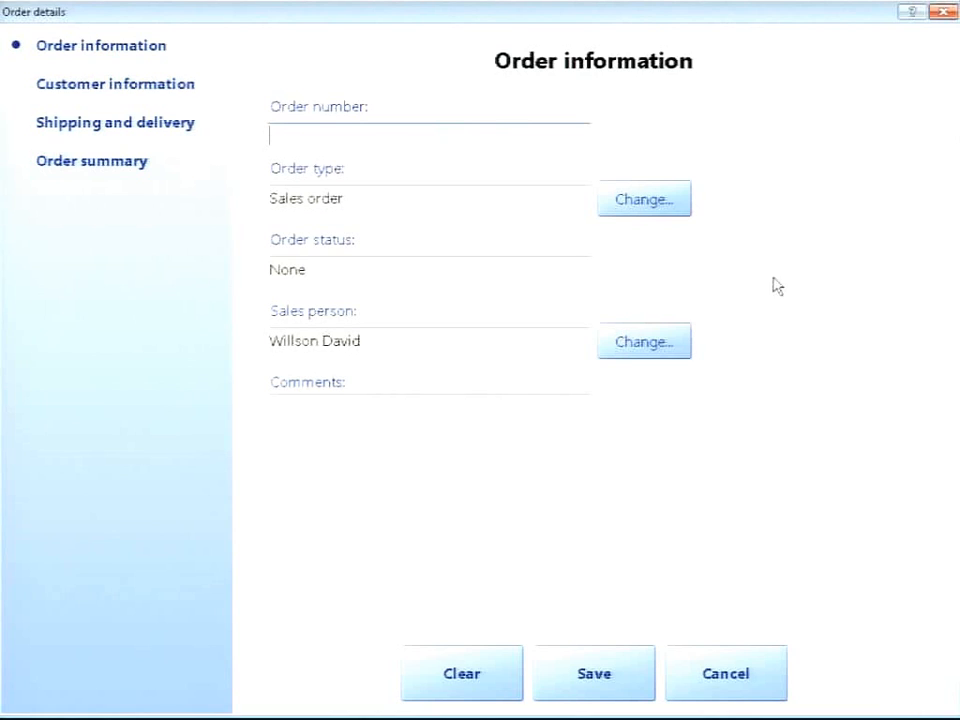
click(681, 210)
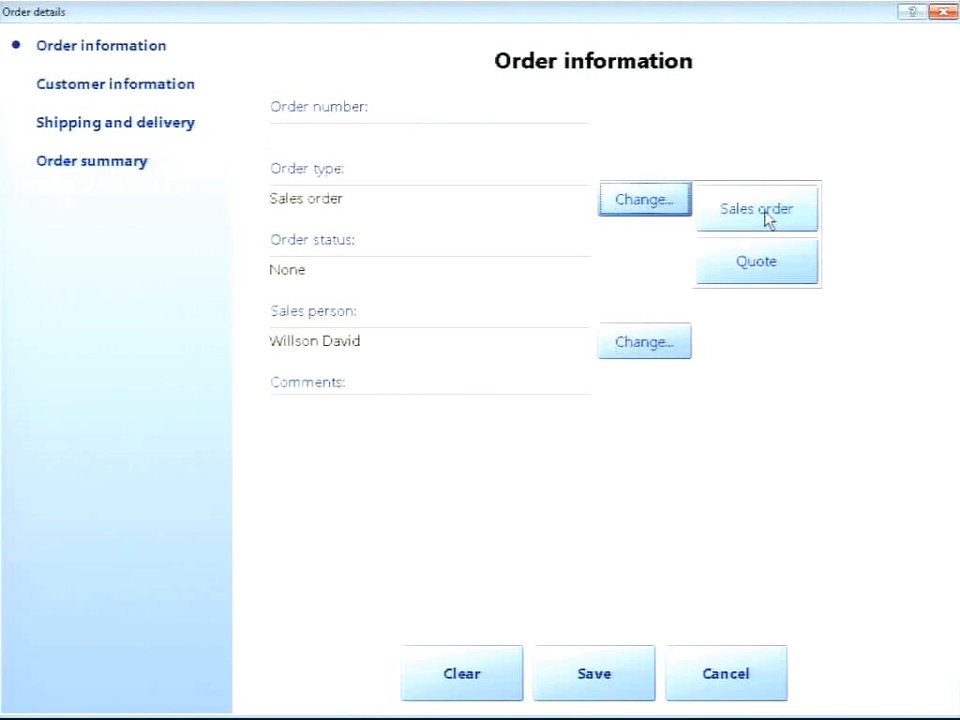
click(717, 226)
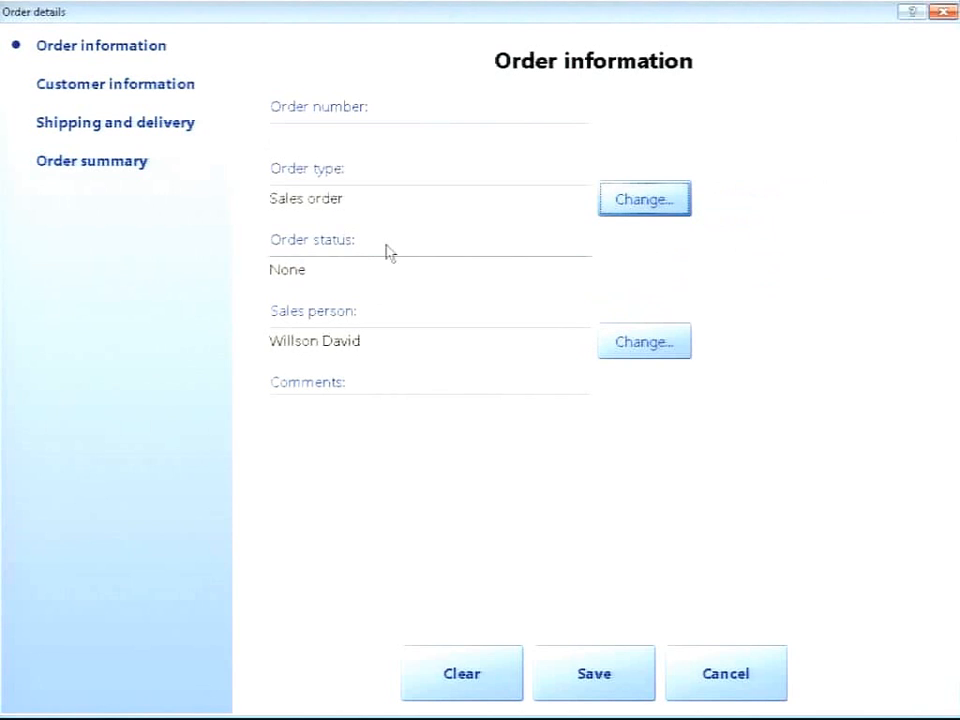
click(390, 339)
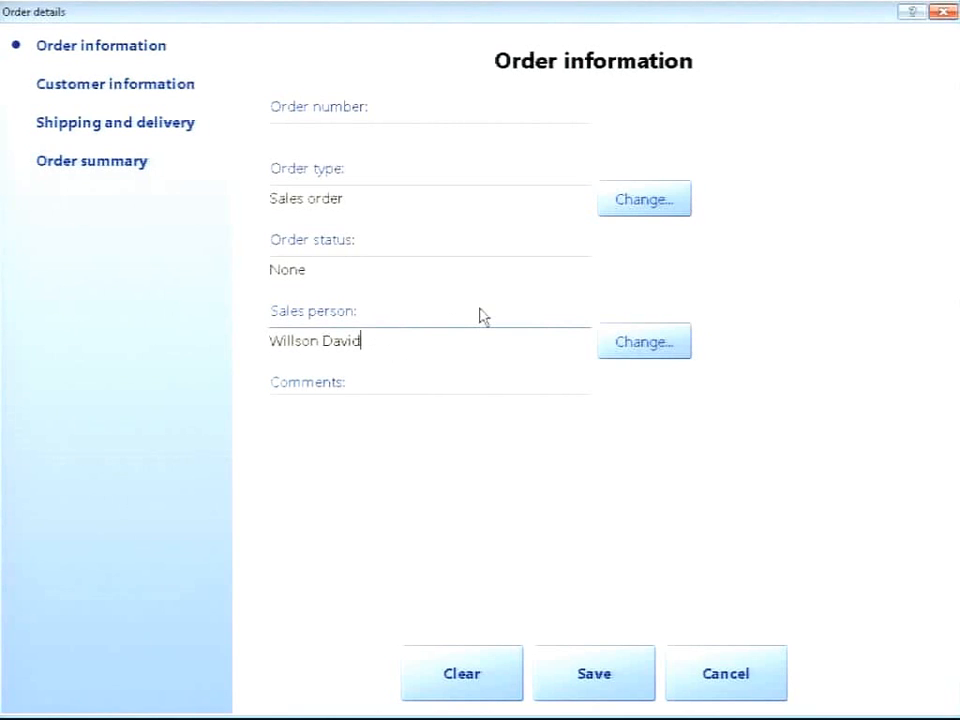
click(339, 415)
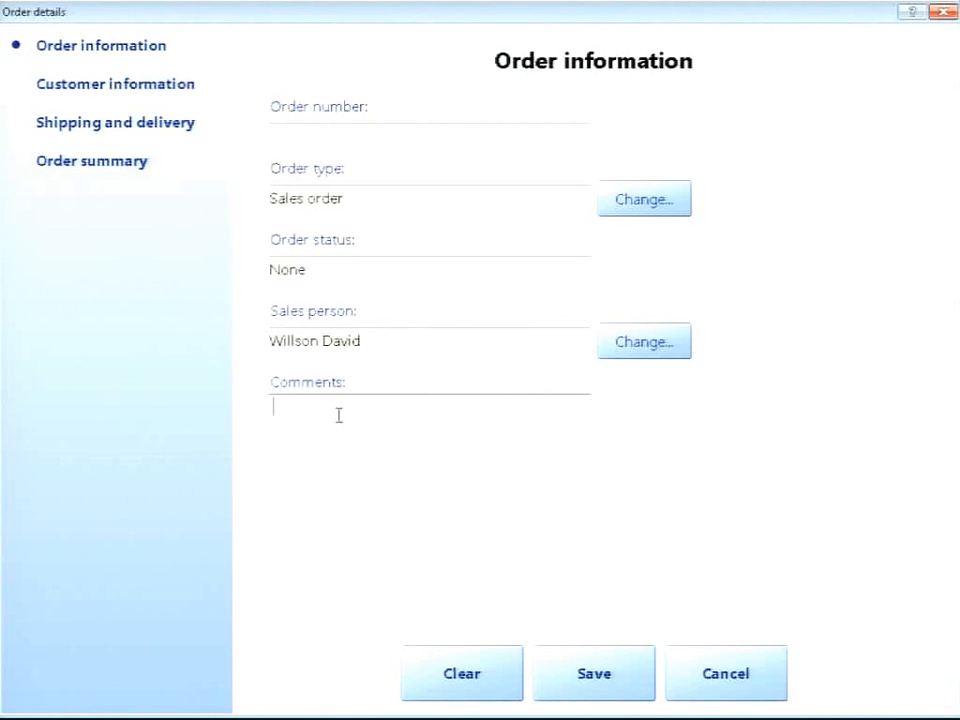
- Search for the existing customer by last name and assign that customer to the order
click(157, 97)
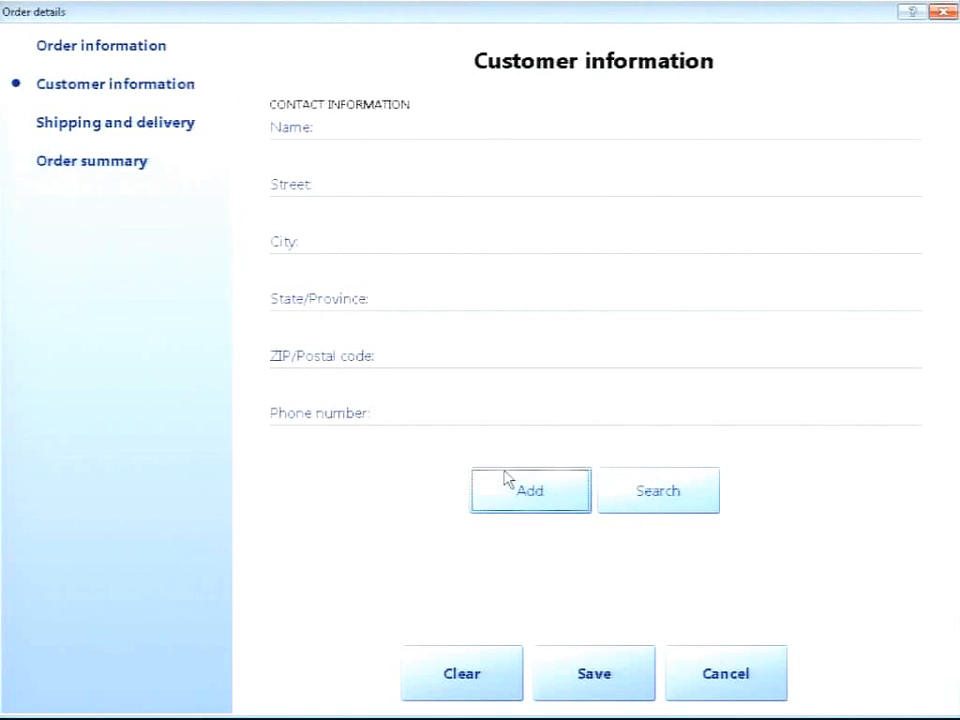
click(665, 491)
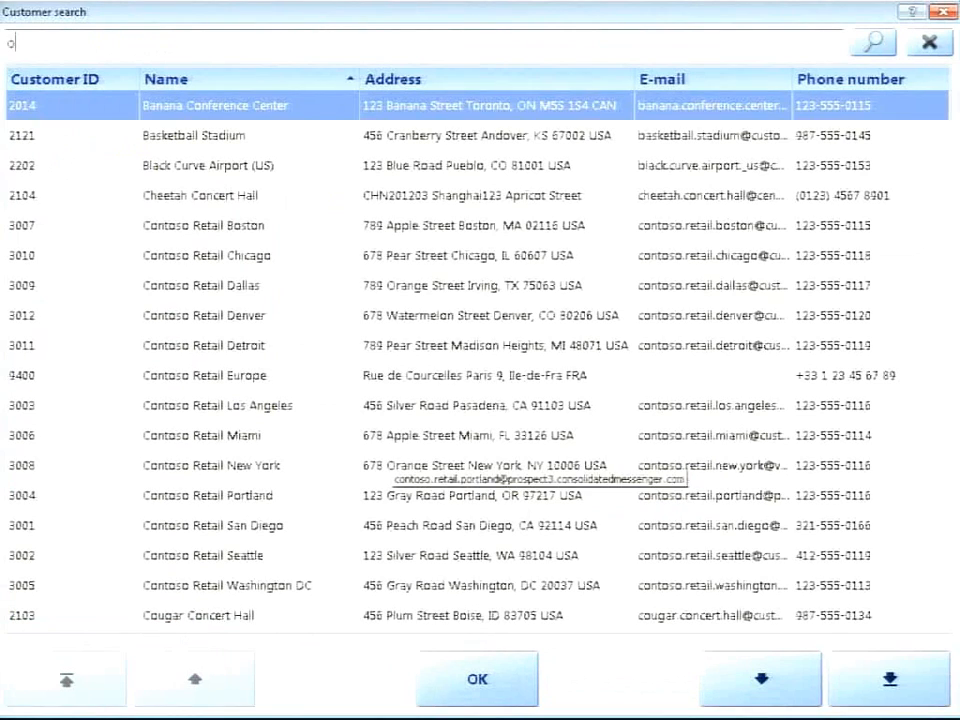
text(poe)
key(Return)
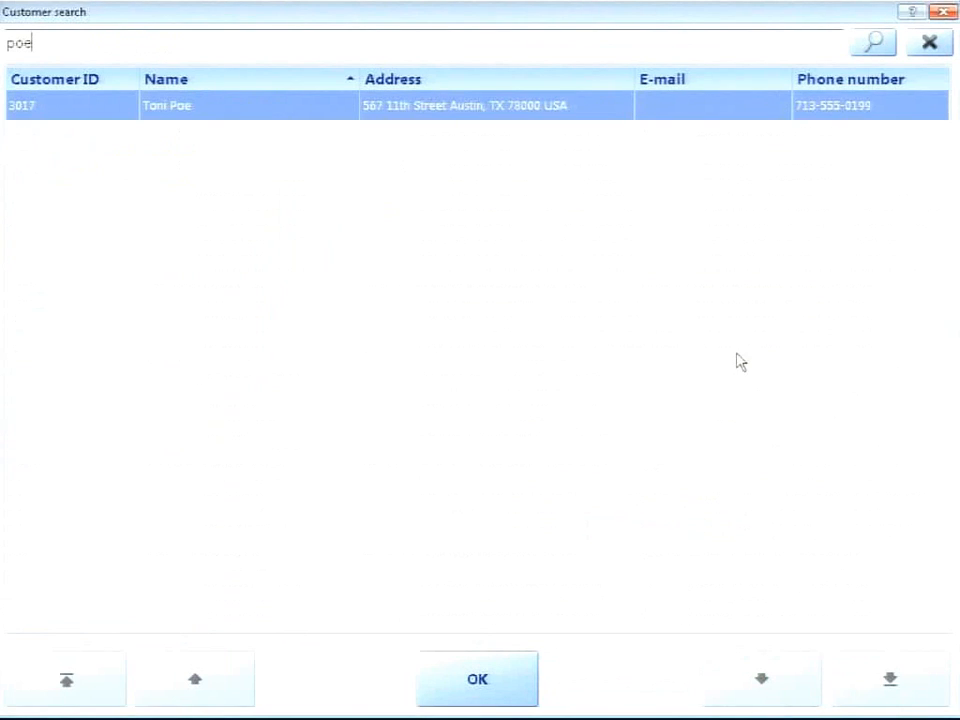
click(503, 670)
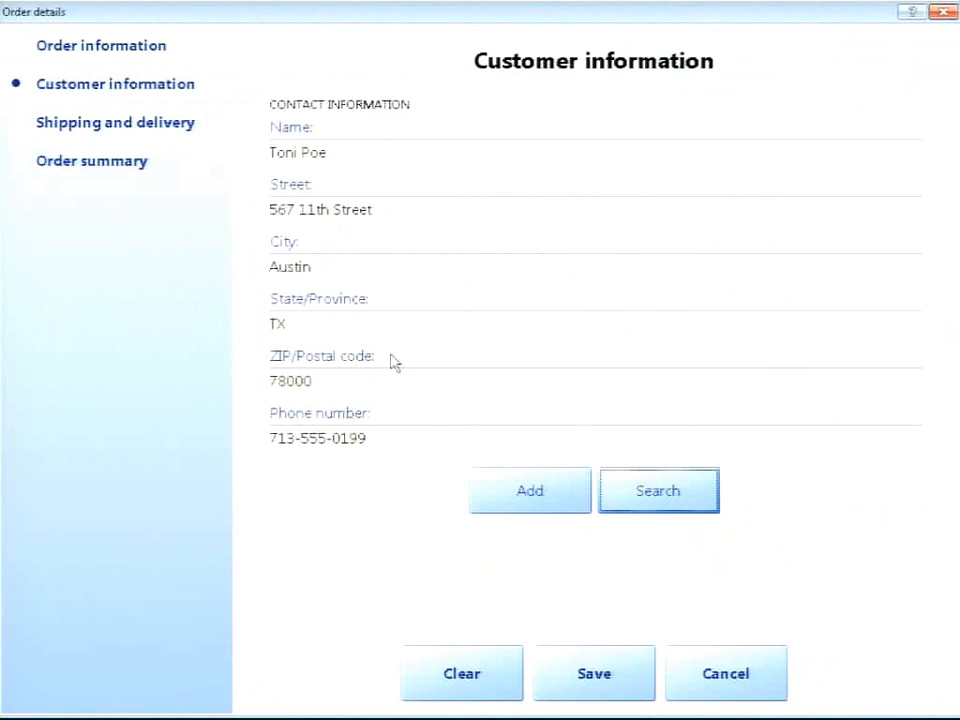
- Set the whole order to ship to the customer's business address with Air as the shipping method
click(157, 127)
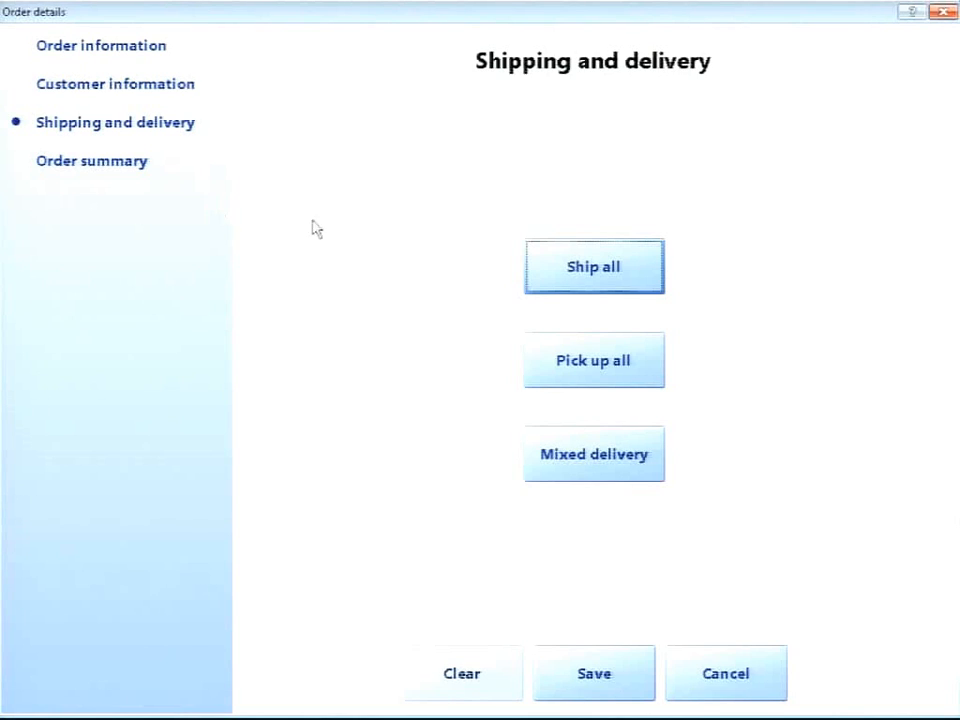
click(591, 271)
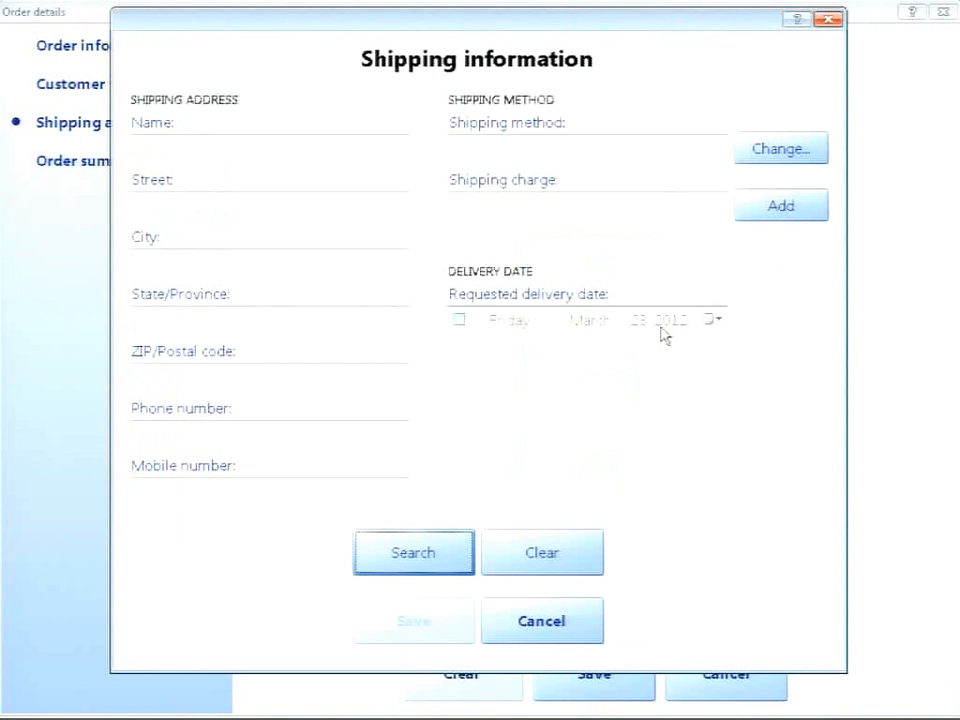
click(451, 567)
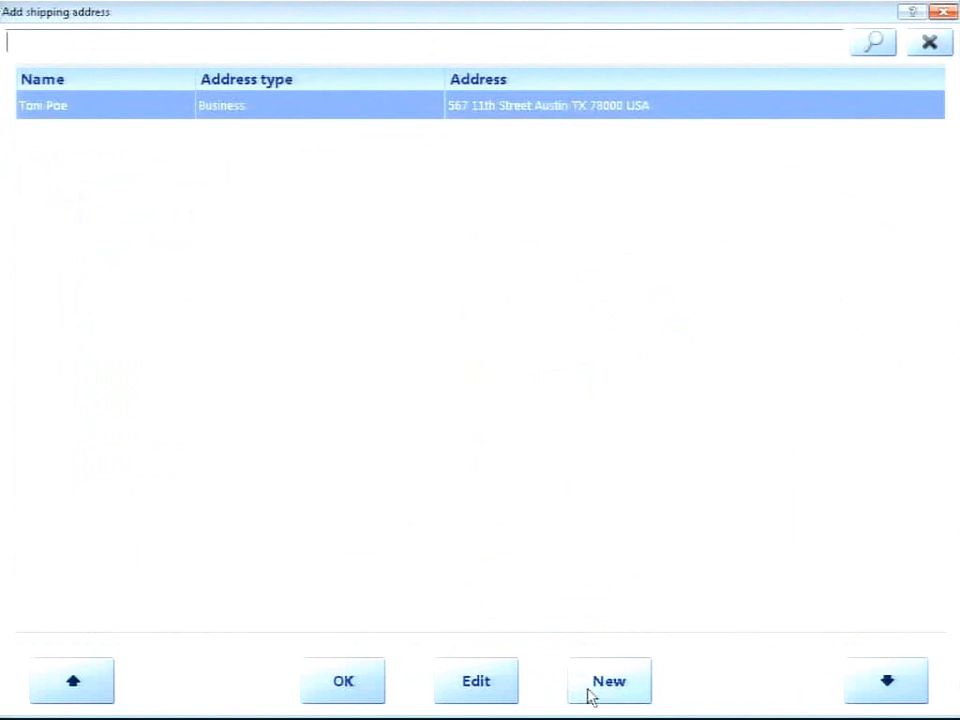
click(370, 684)
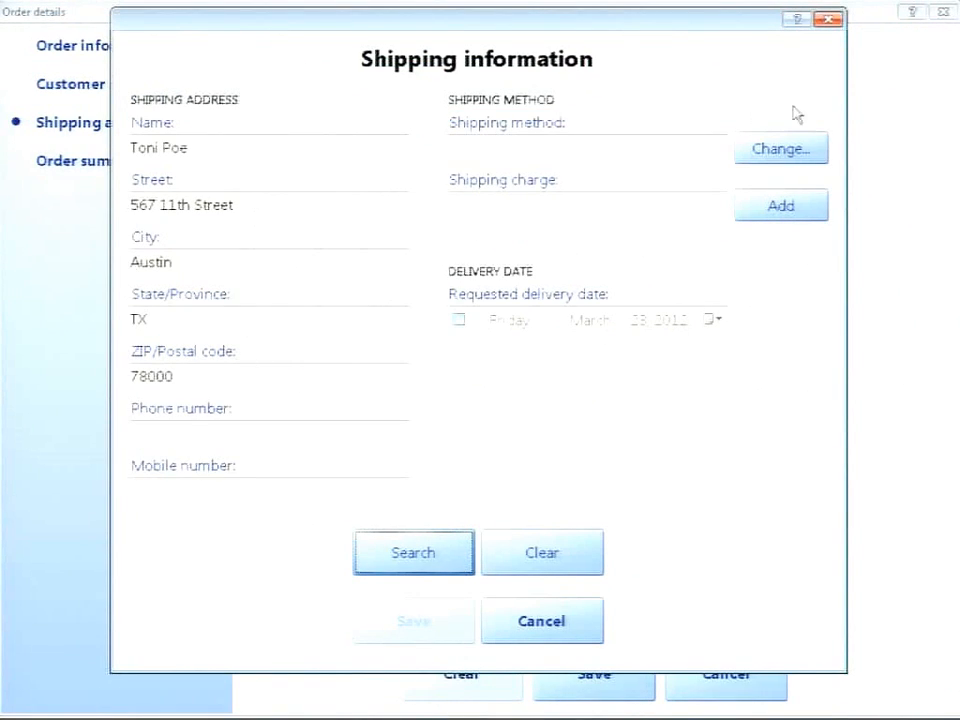
click(797, 155)
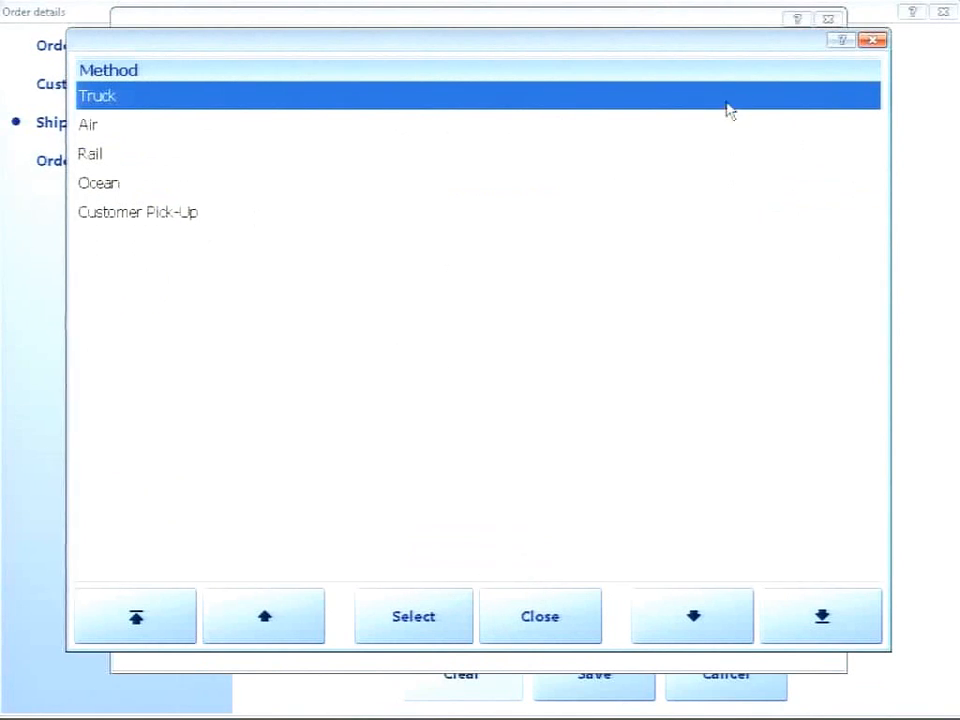
click(124, 130)
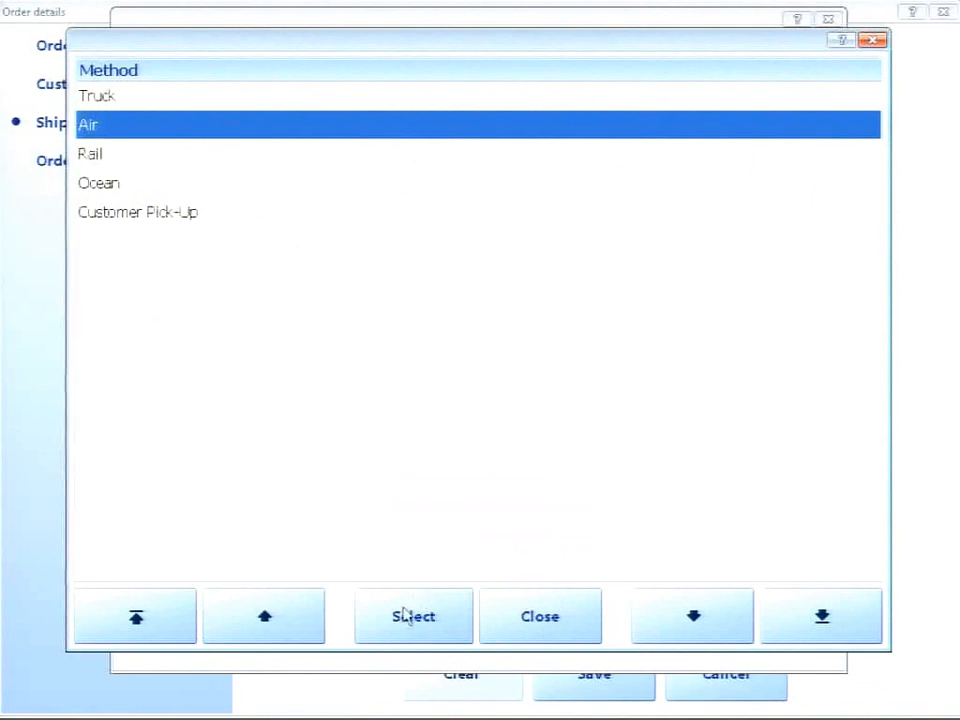
click(408, 616)
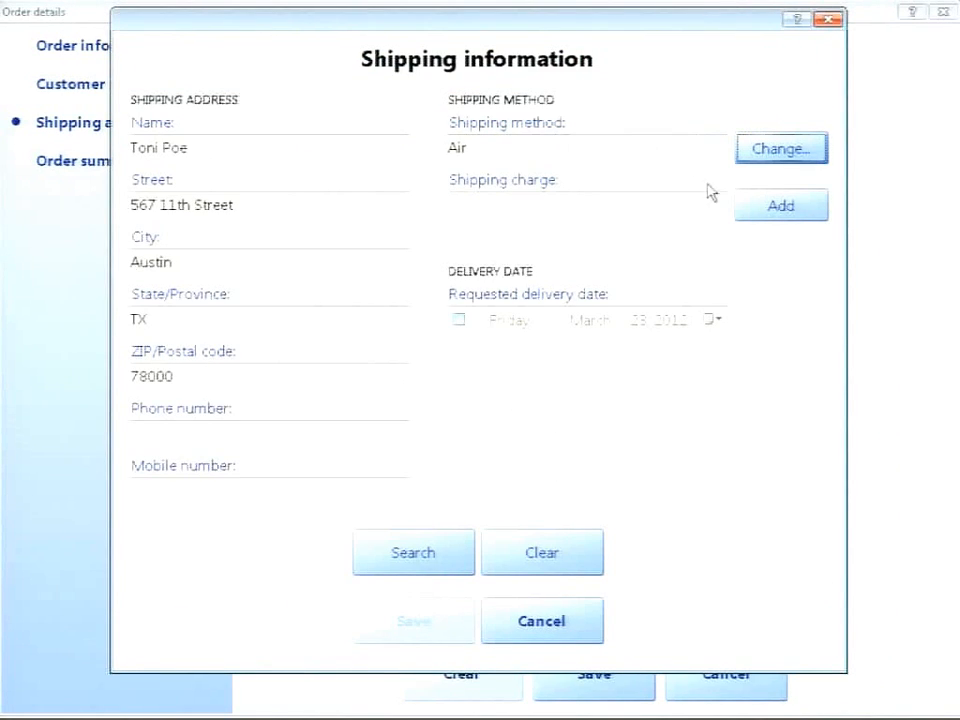
- Add a $5.00 shipping charge, request delivery on March 23, 2012, and save the shipping information
click(493, 196)
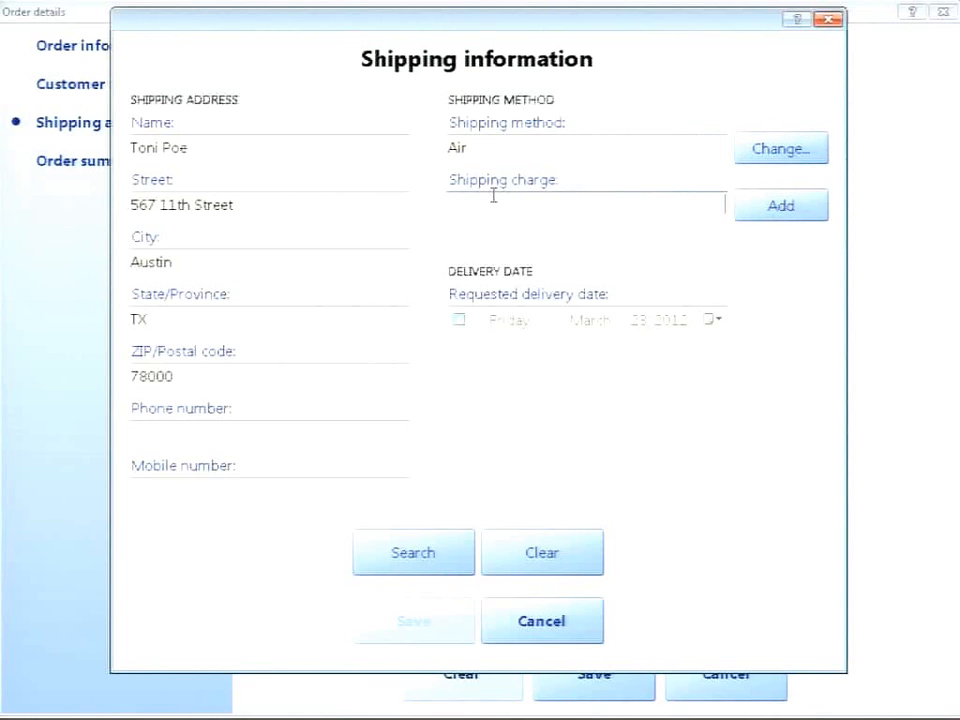
click(781, 206)
text(5)
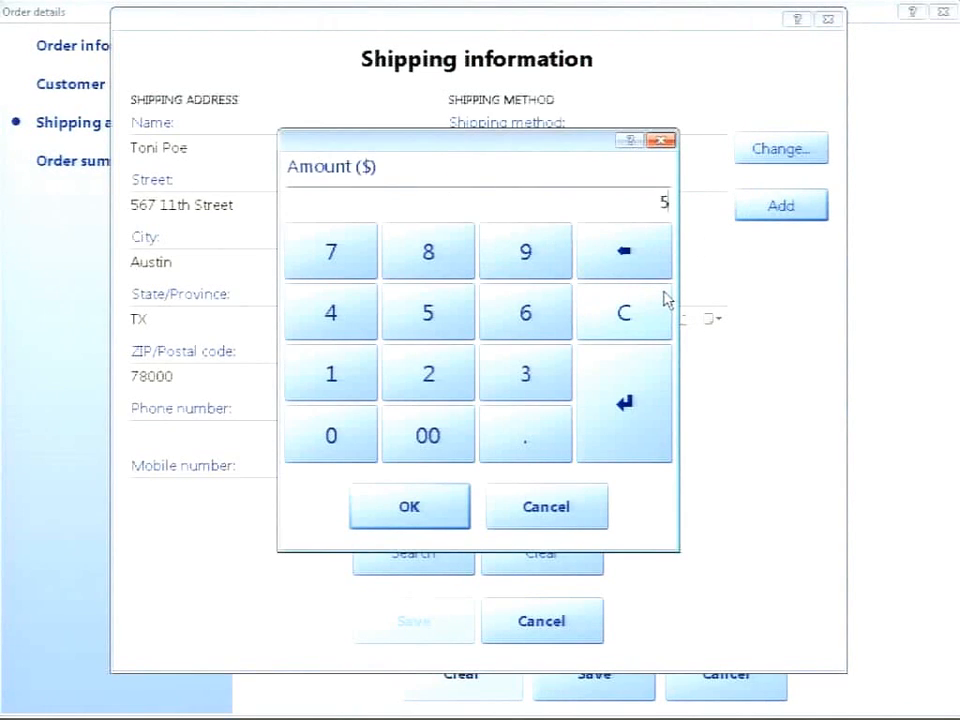
text(.00)
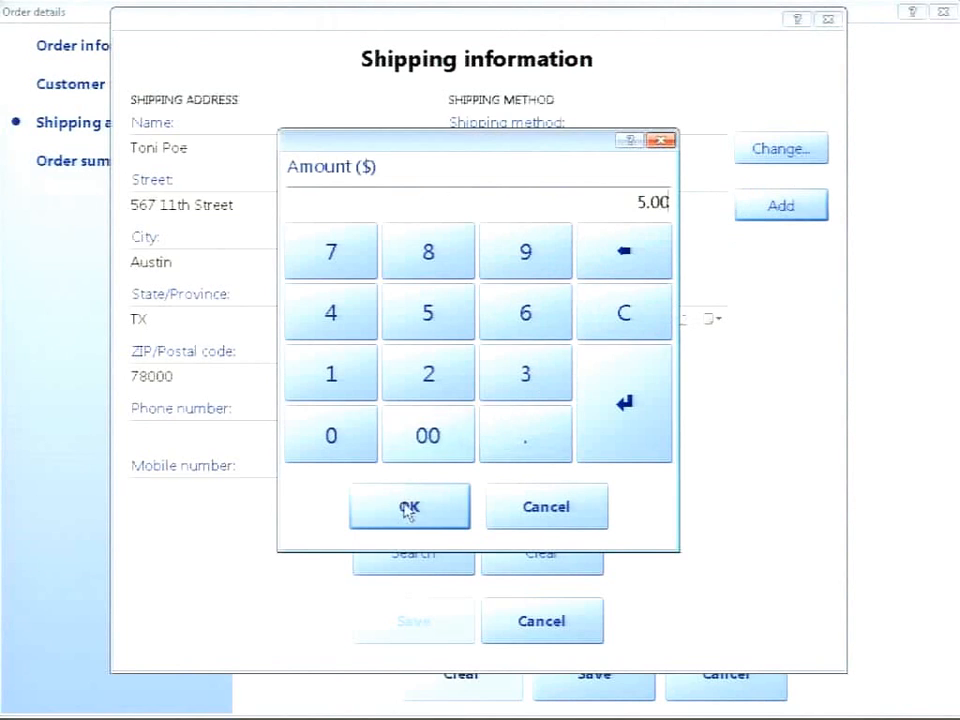
click(409, 509)
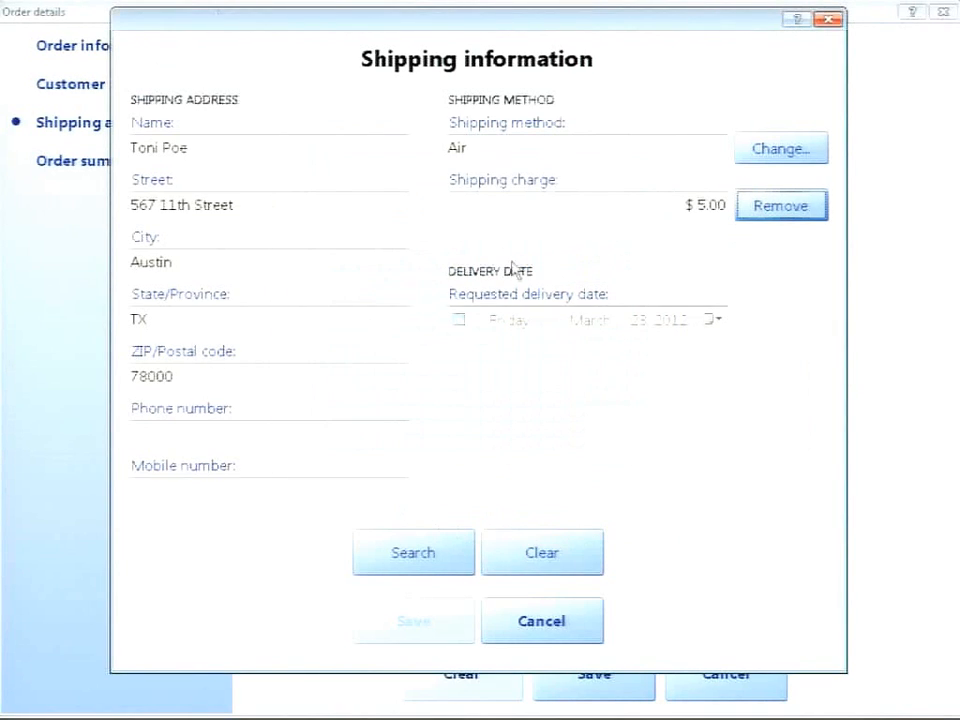
click(460, 320)
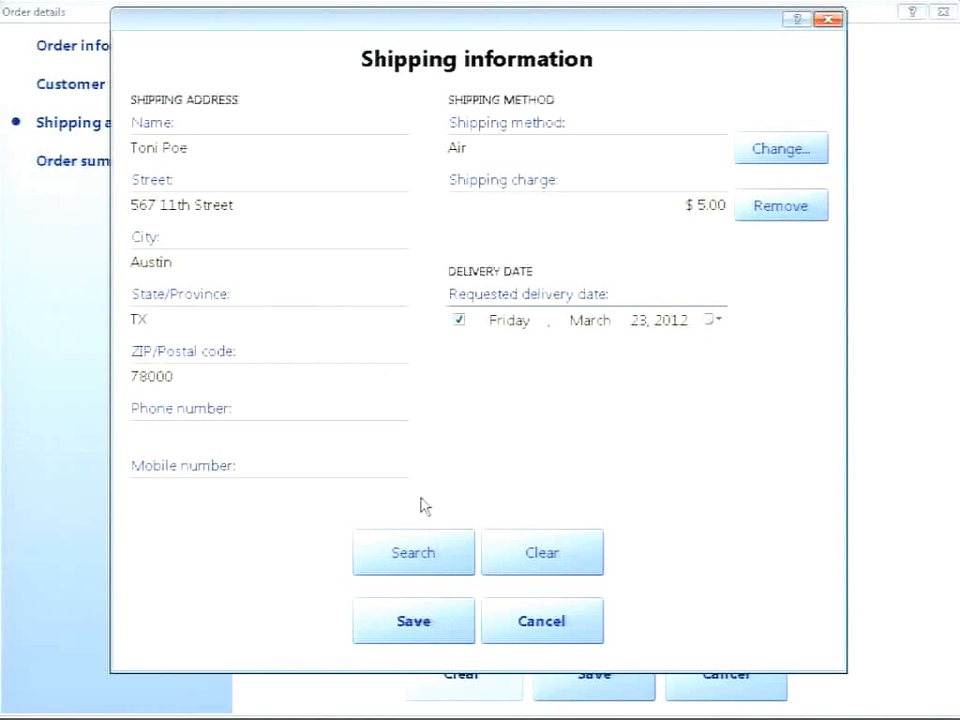
click(432, 624)
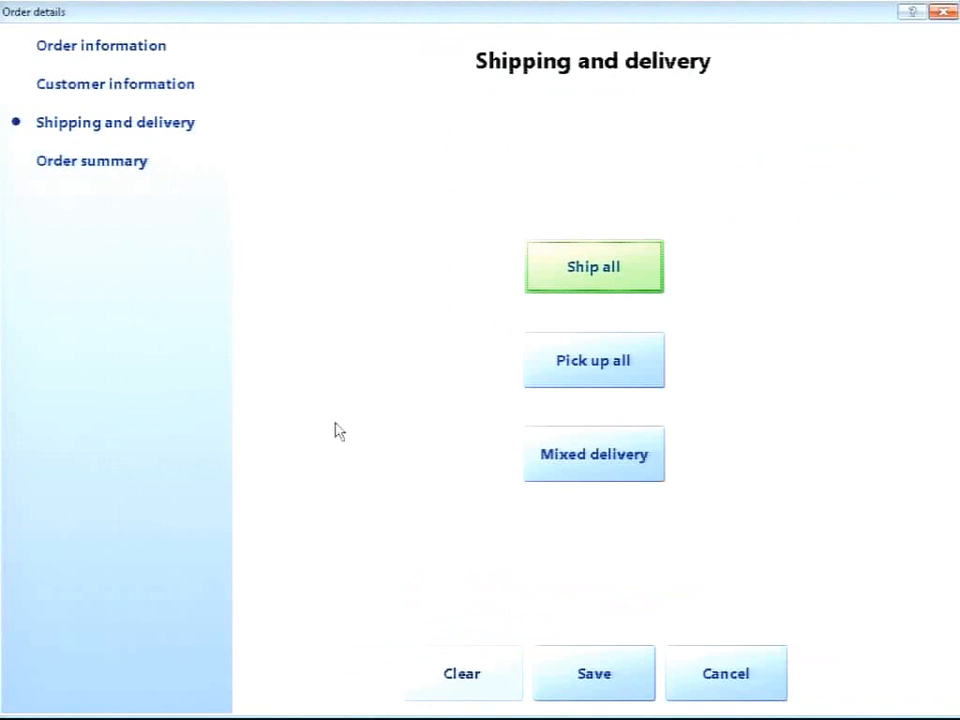
- Review the order summary, and return to the shipping options to choose mixed delivery for the order
click(93, 164)
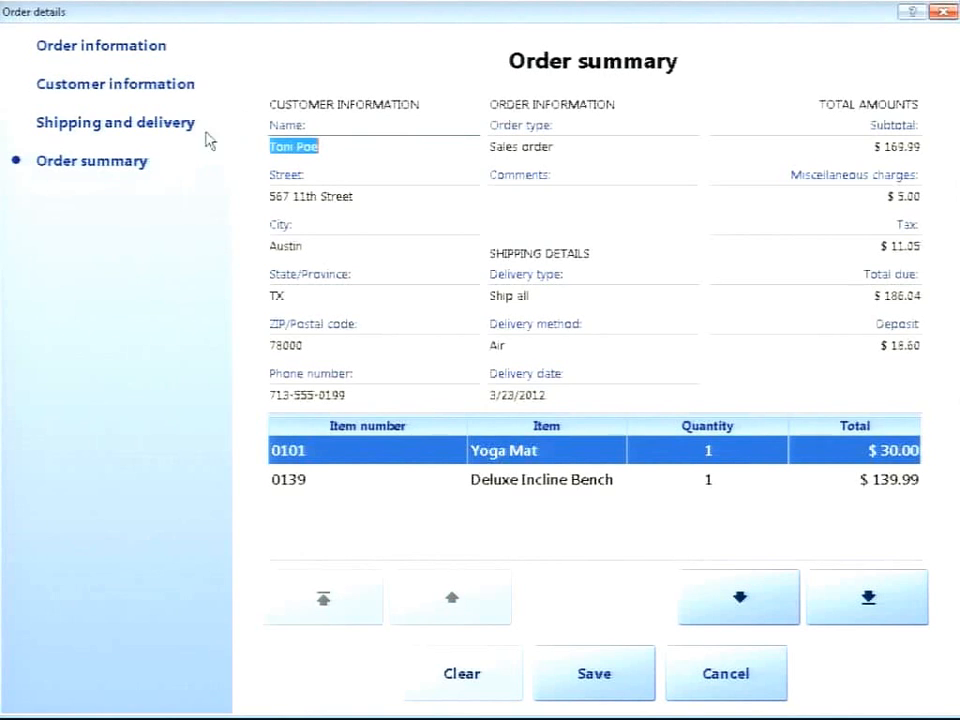
click(160, 124)
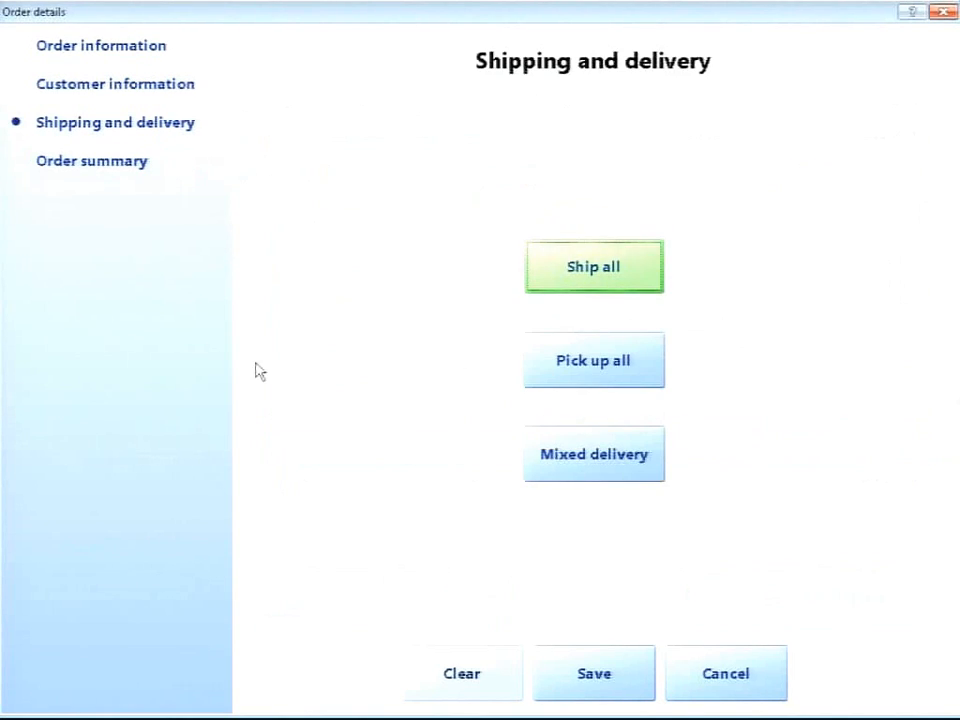
click(583, 458)
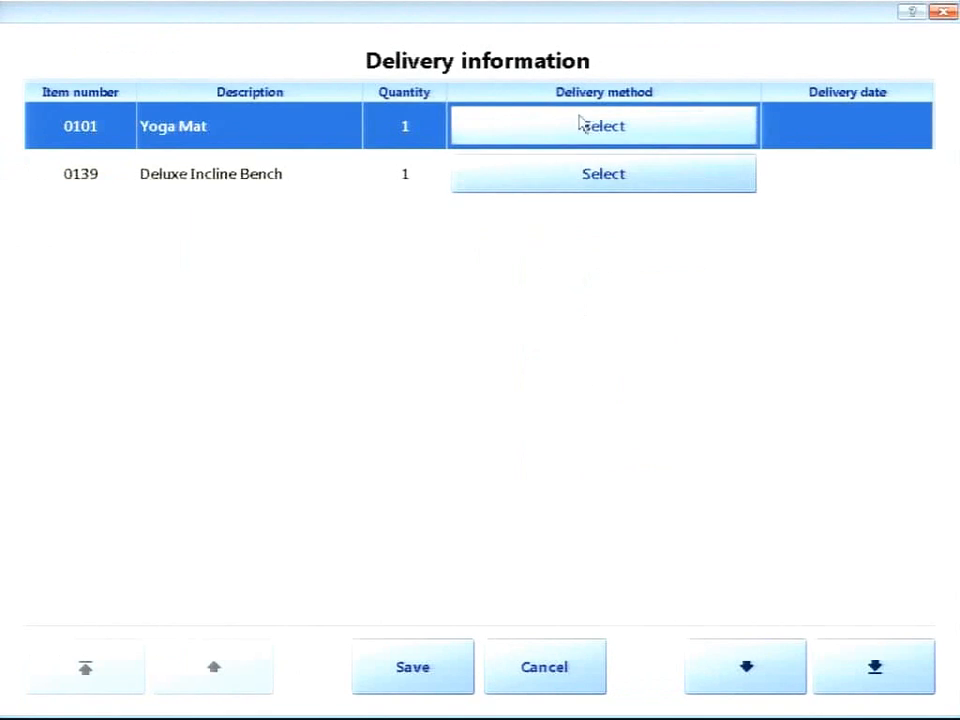
- Set the Yoga Mat to store pickup on March 23, 2012, searching the stores for "seattle", and save the pickup information
click(631, 138)
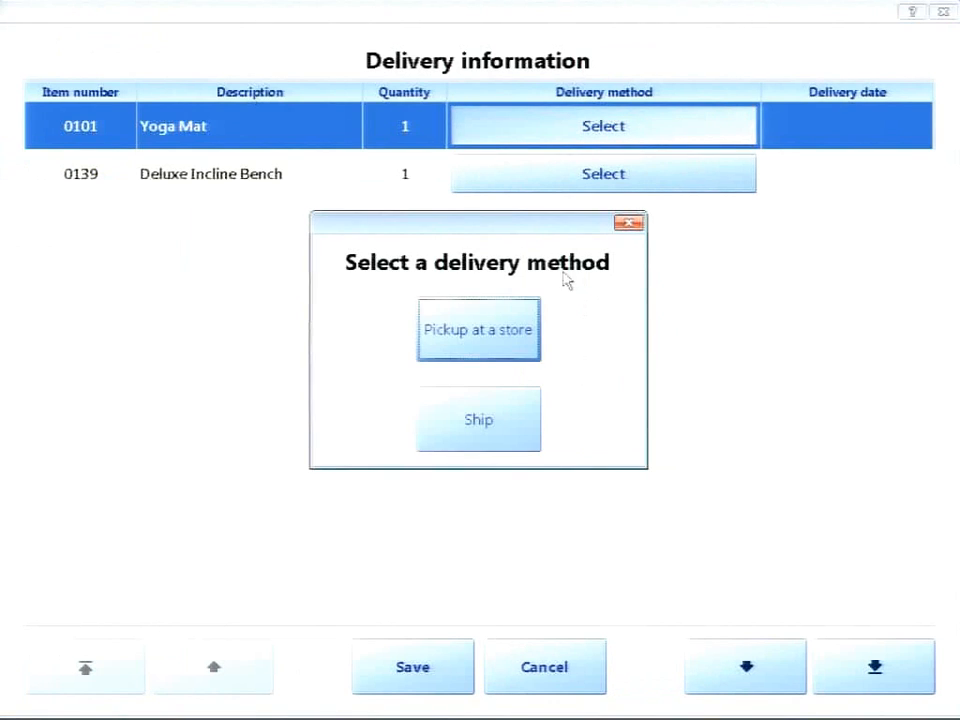
click(500, 352)
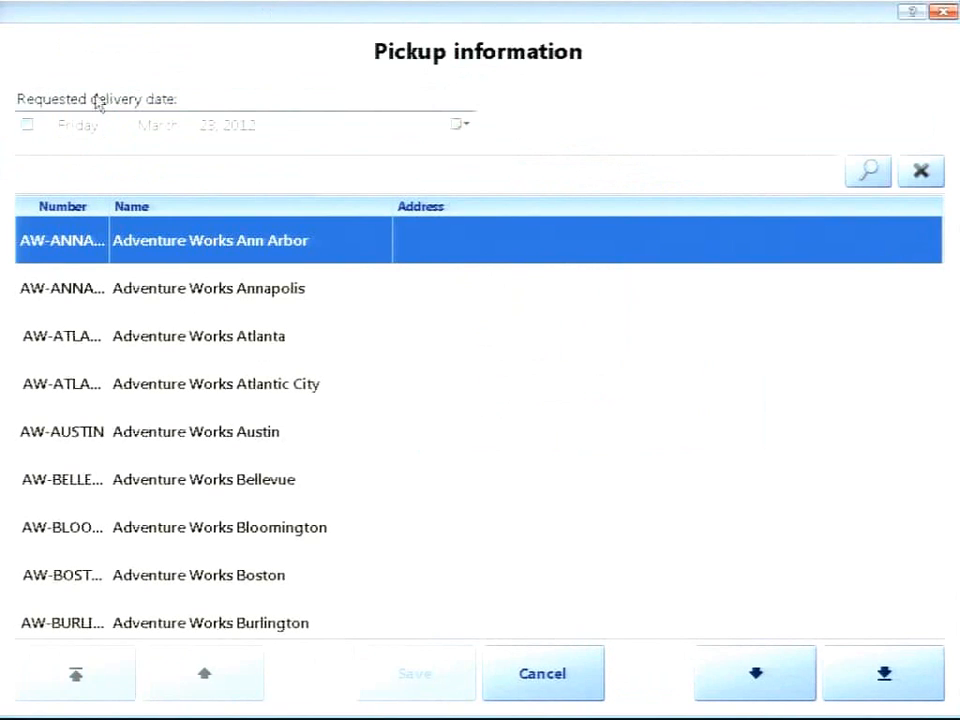
click(24, 126)
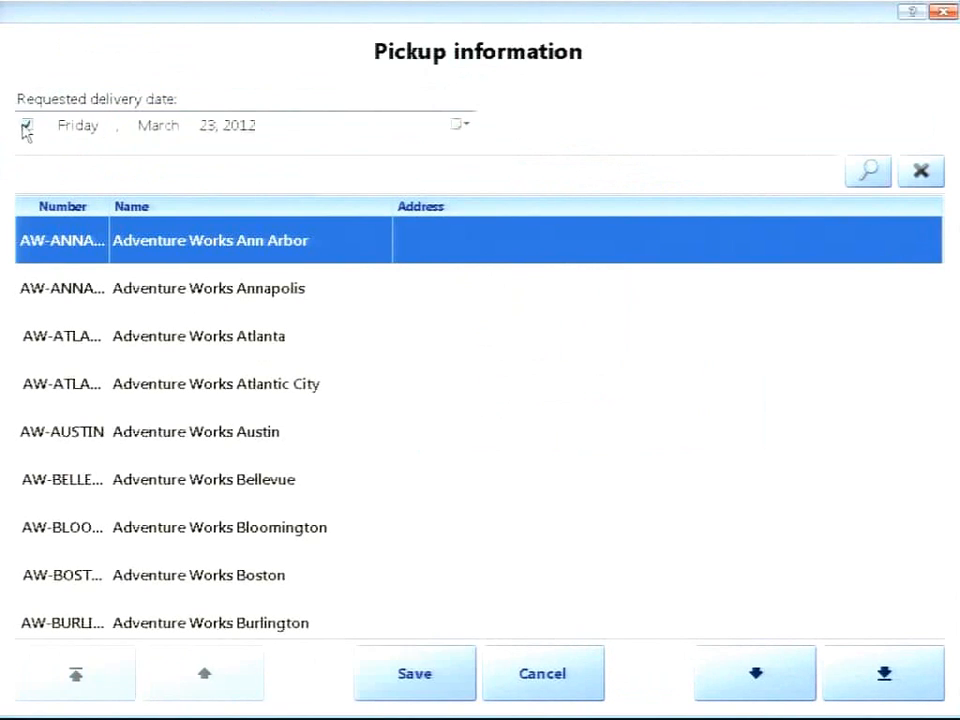
click(224, 175)
text(seattle)
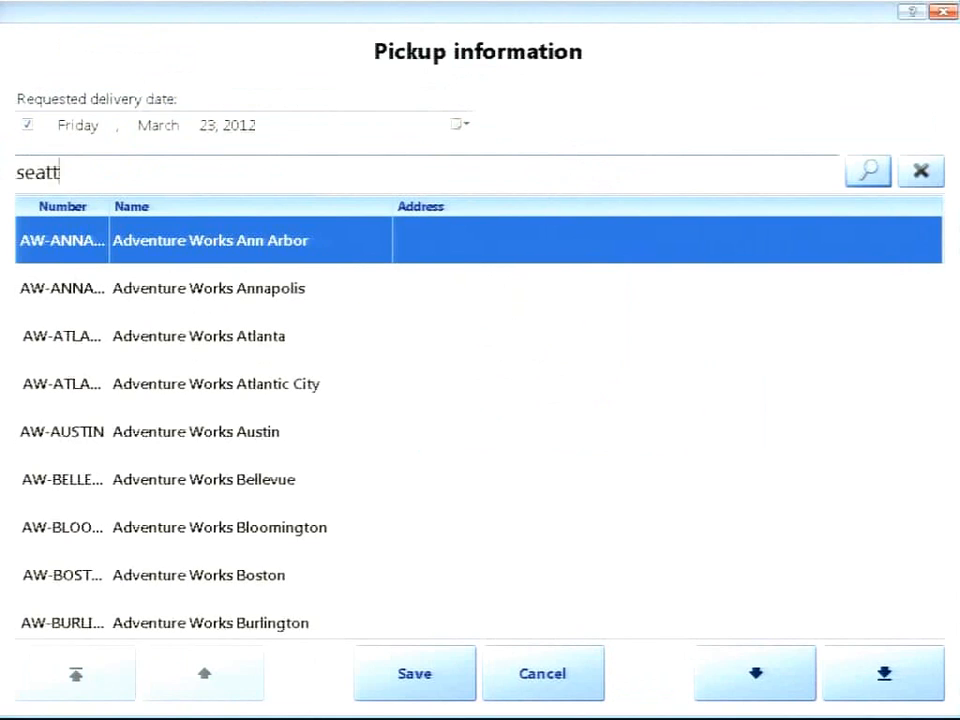
key(Return)
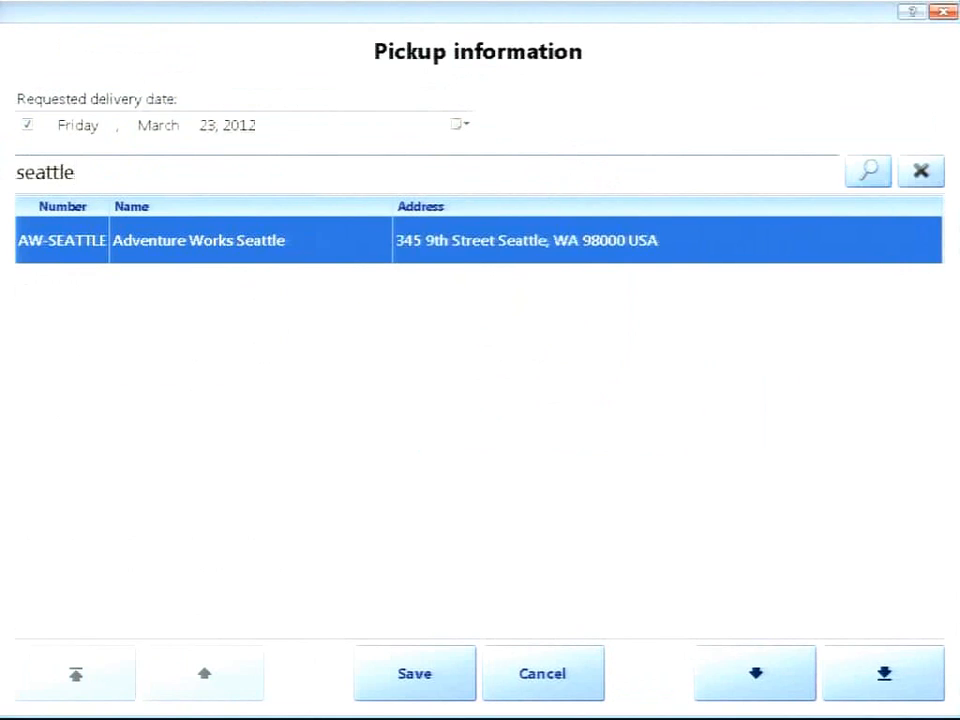
click(405, 676)
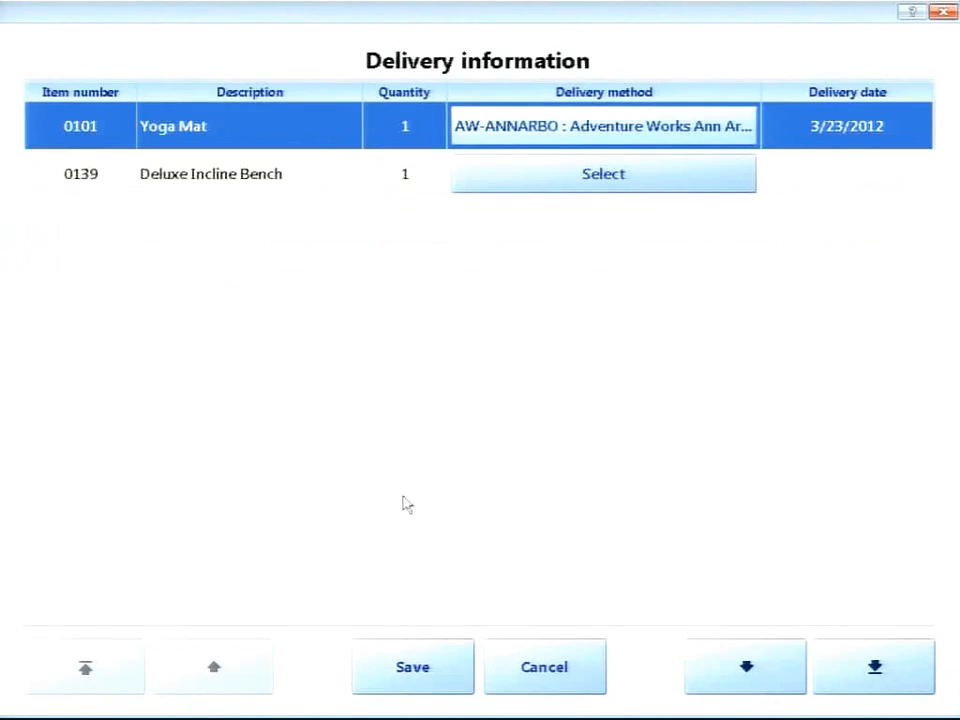
- Set the Deluxe Incline Bench to ship by Air to the customer's business address on March 23, 2012, and save the mixed delivery information
click(565, 188)
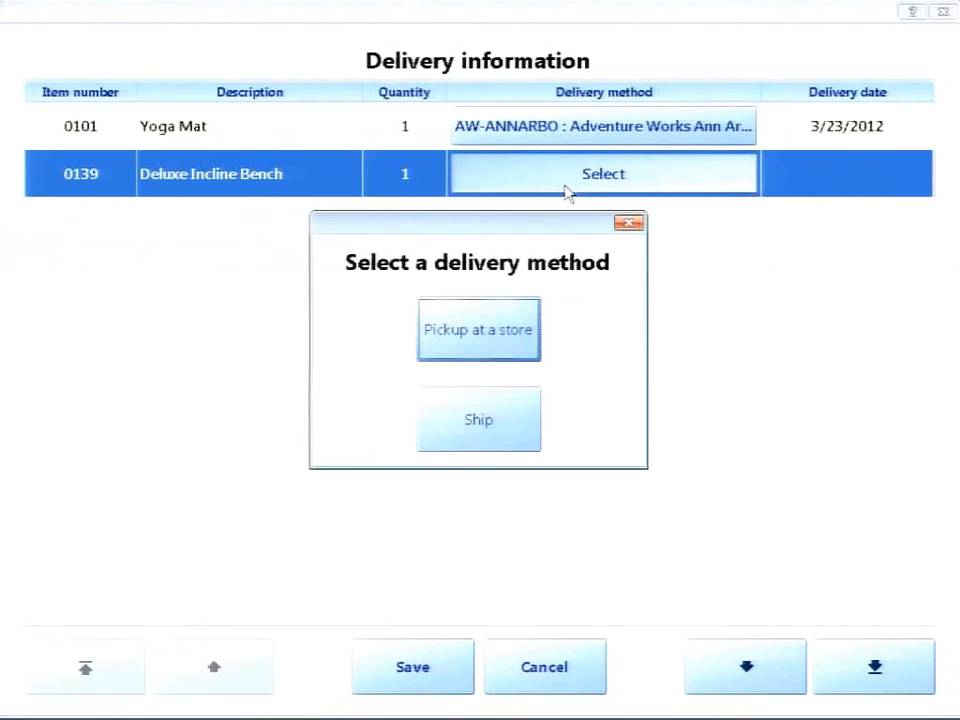
click(497, 424)
click(428, 546)
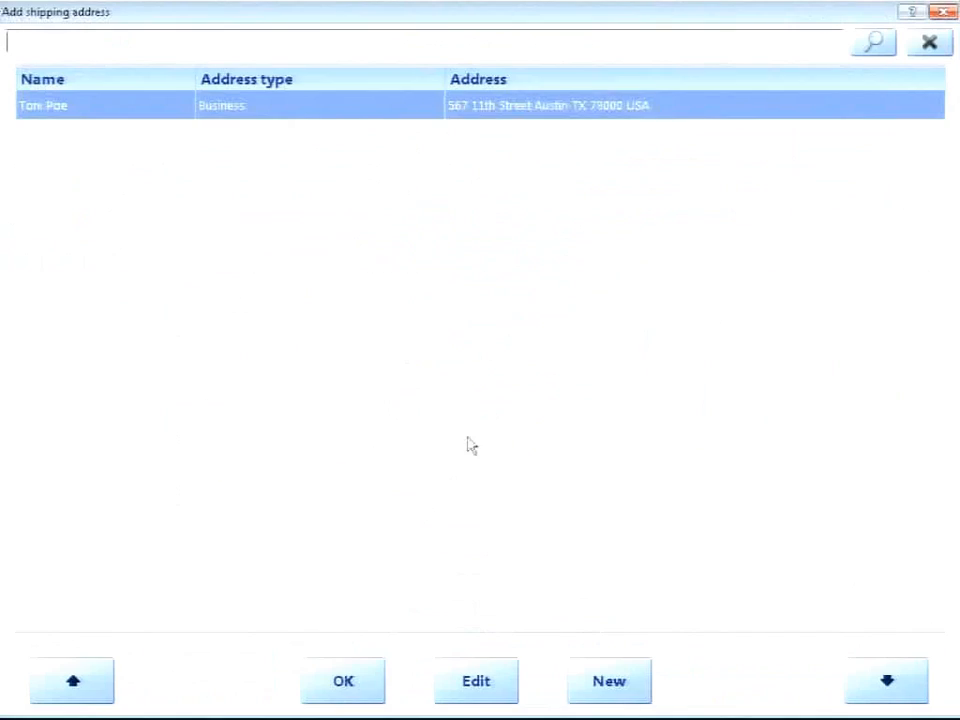
double_click(305, 108)
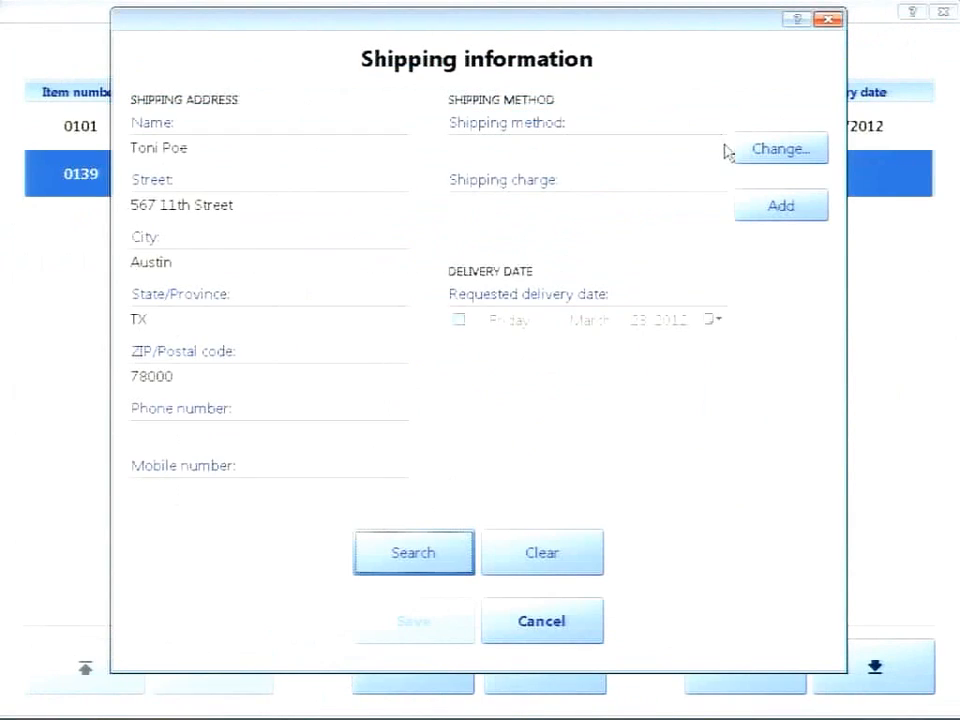
click(767, 150)
double_click(178, 132)
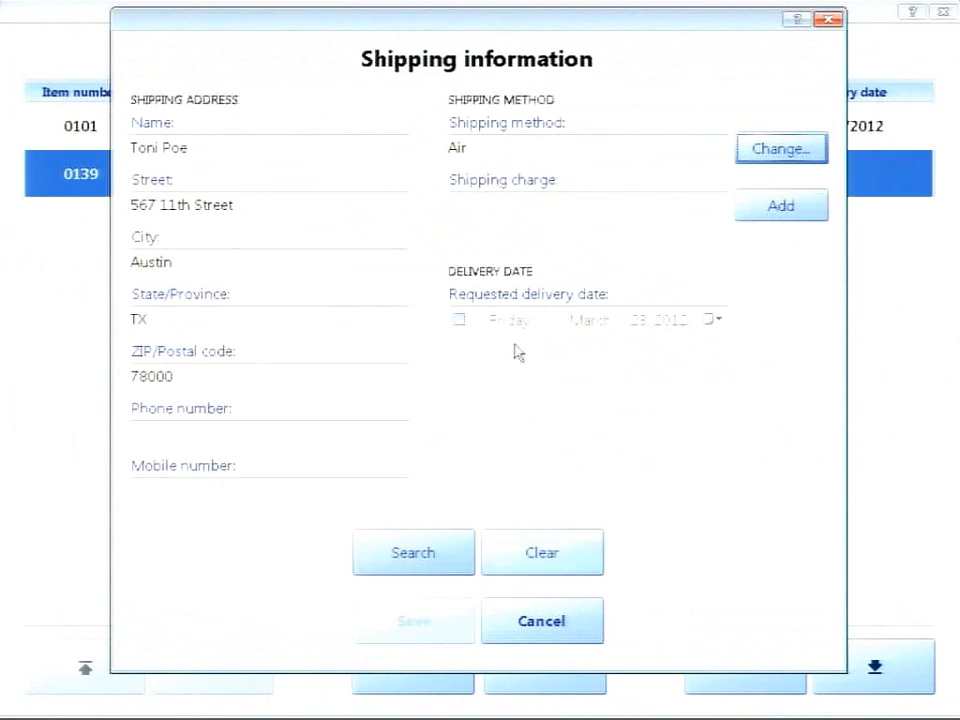
click(459, 321)
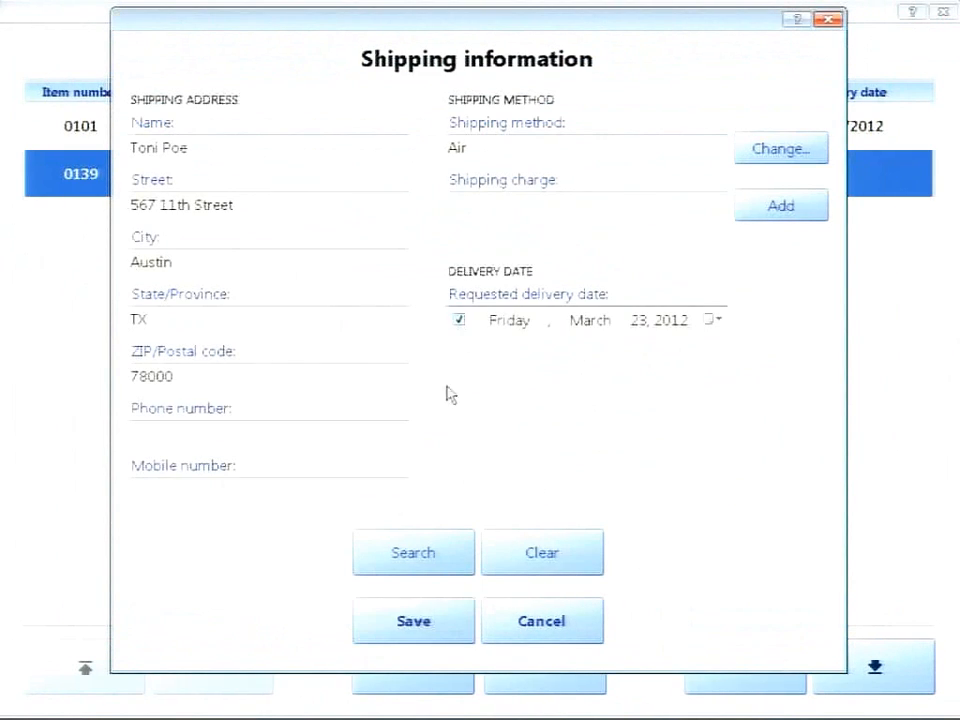
click(414, 622)
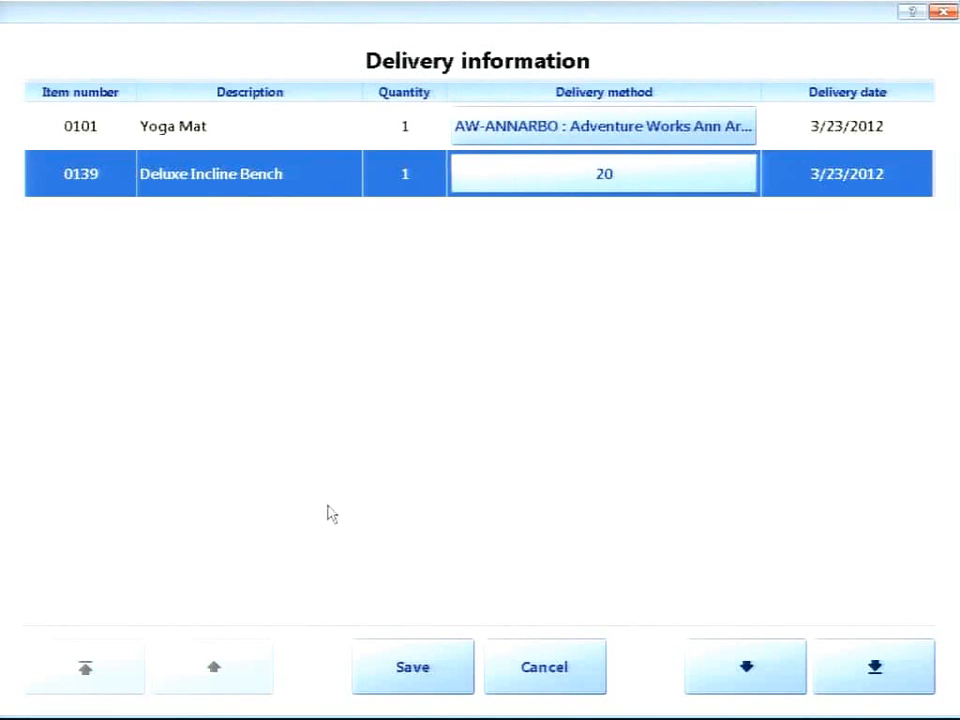
click(418, 659)
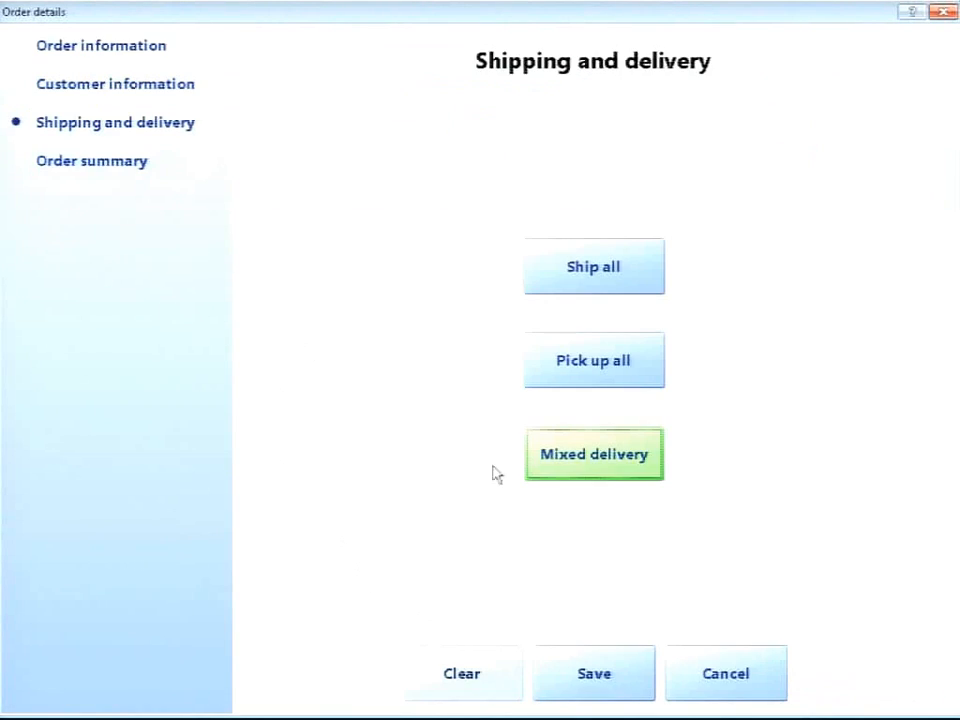
- Review the order summary for the mixed delivery, and cancel the order details without saving
click(119, 168)
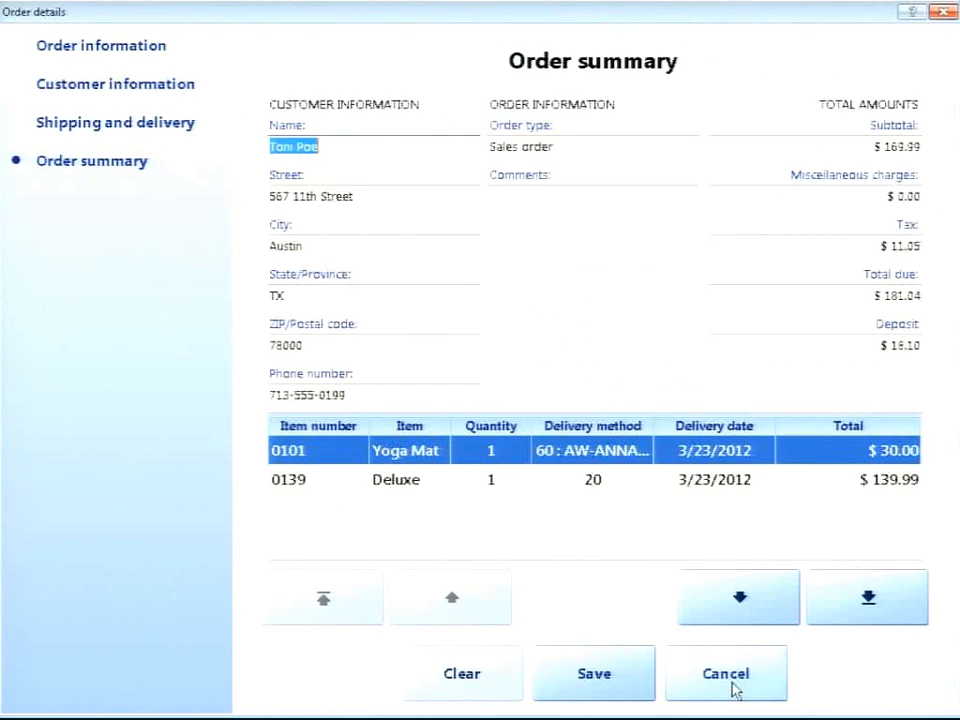
click(733, 688)
- Start a new customer order for the two items, and assign the customer found by last name
click(735, 135)
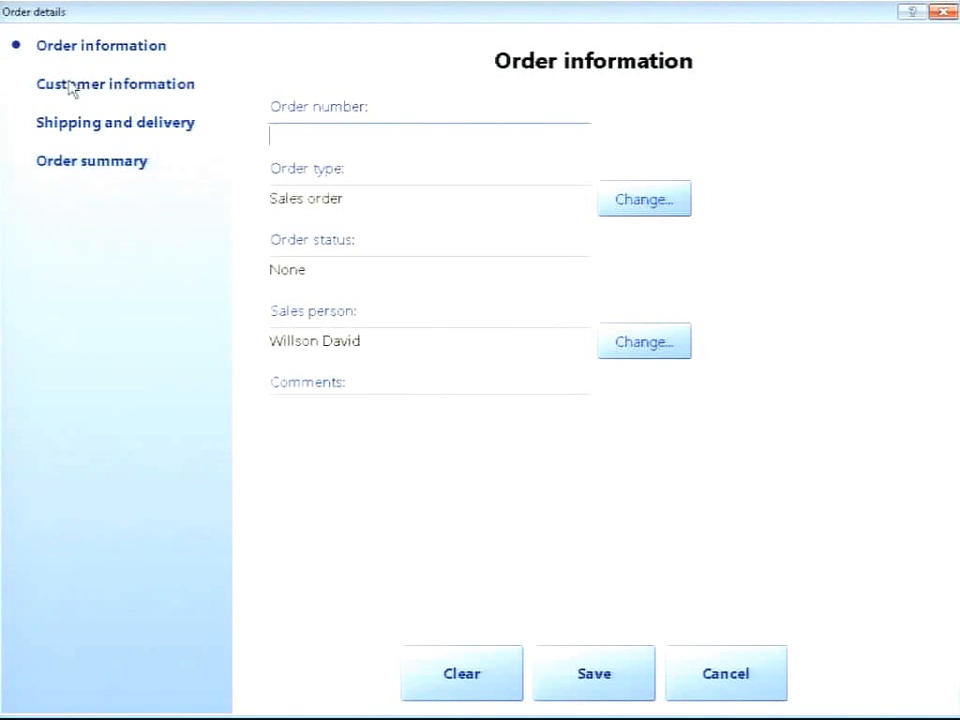
click(71, 86)
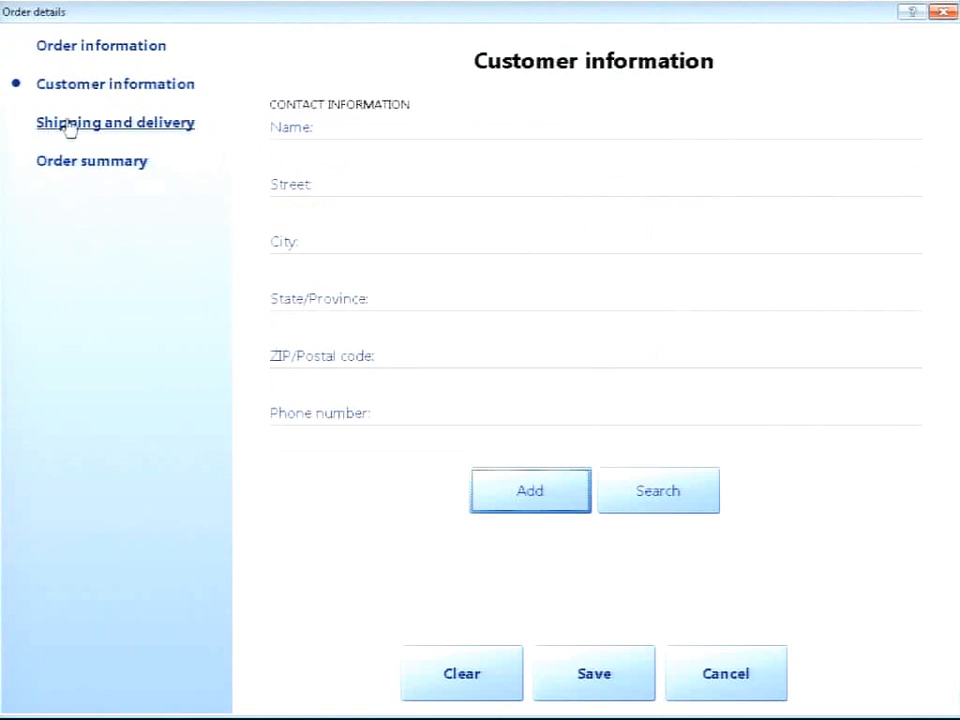
click(660, 500)
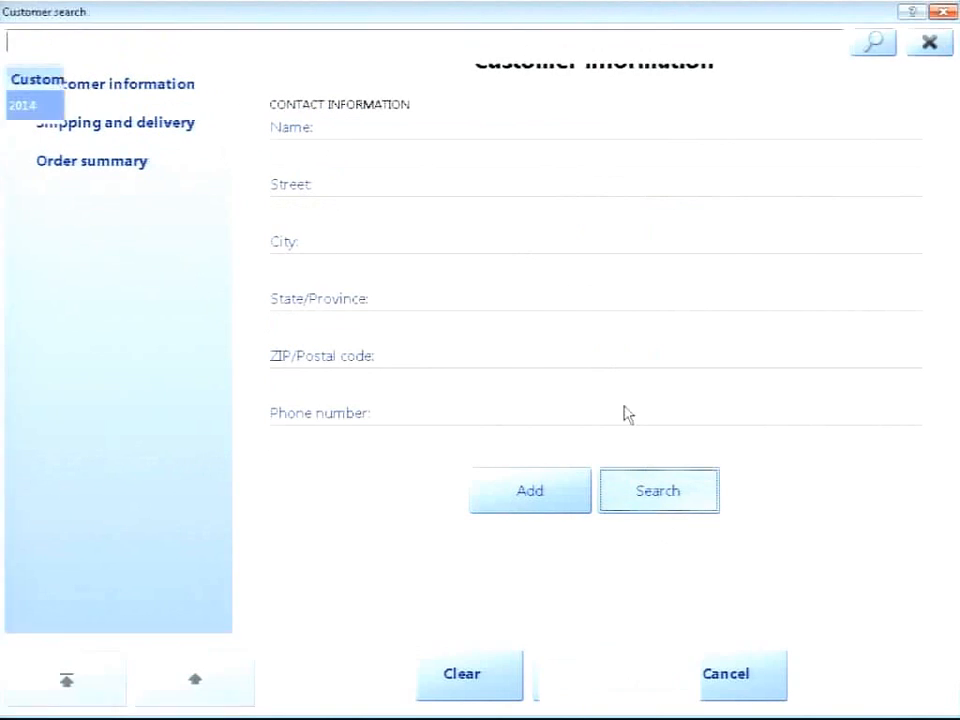
text(poe)
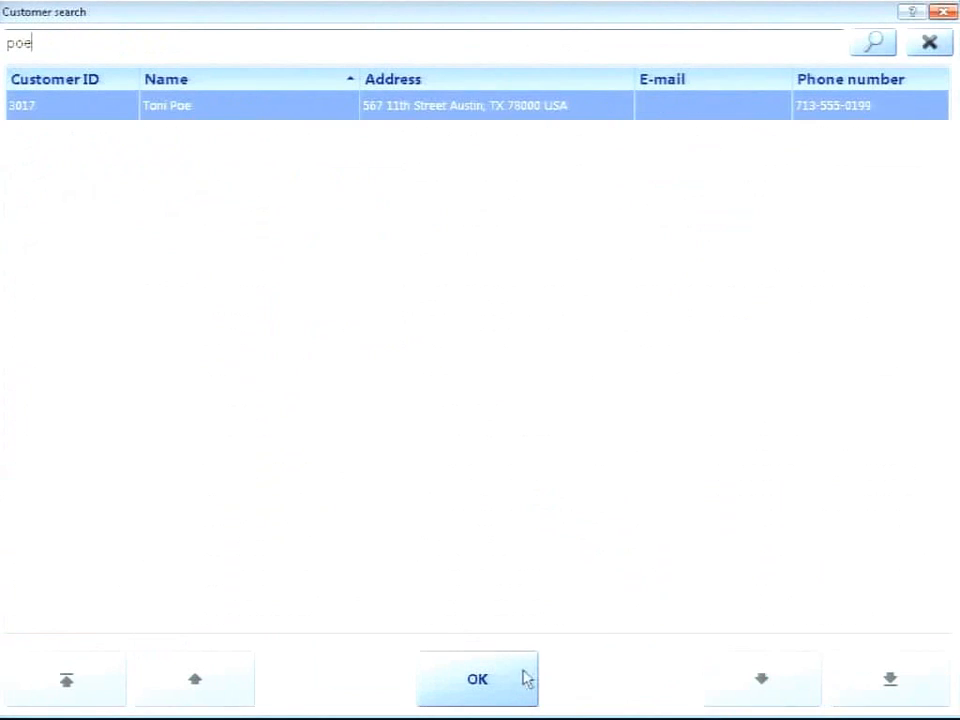
click(510, 670)
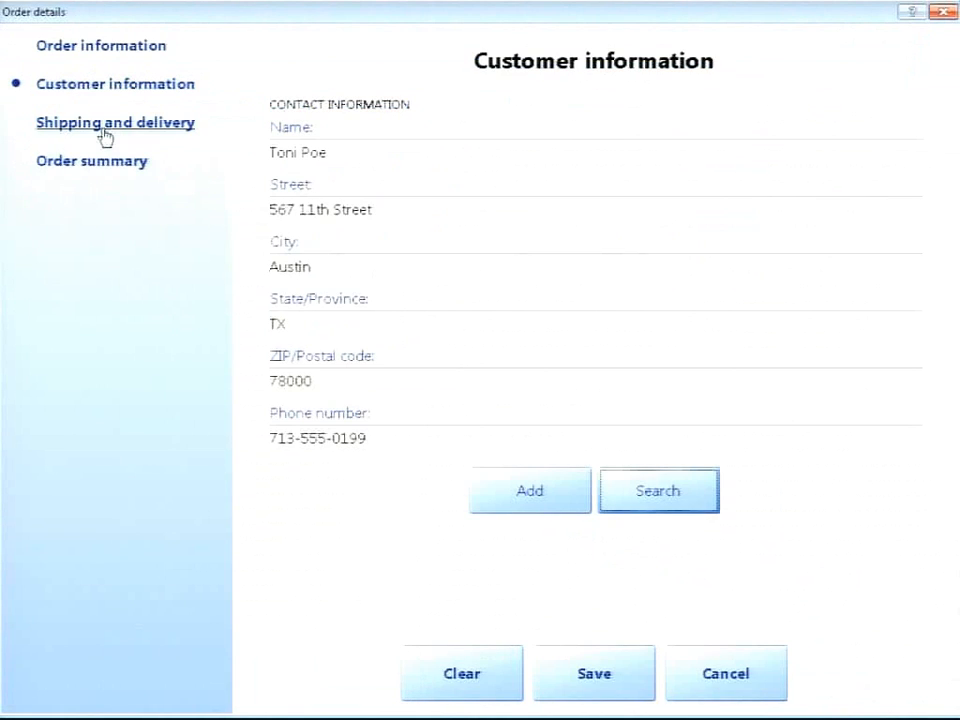
- Set the whole order to pickup at the Adventure Works Seattle store on March 23, 2012, and save the pickup information
click(104, 128)
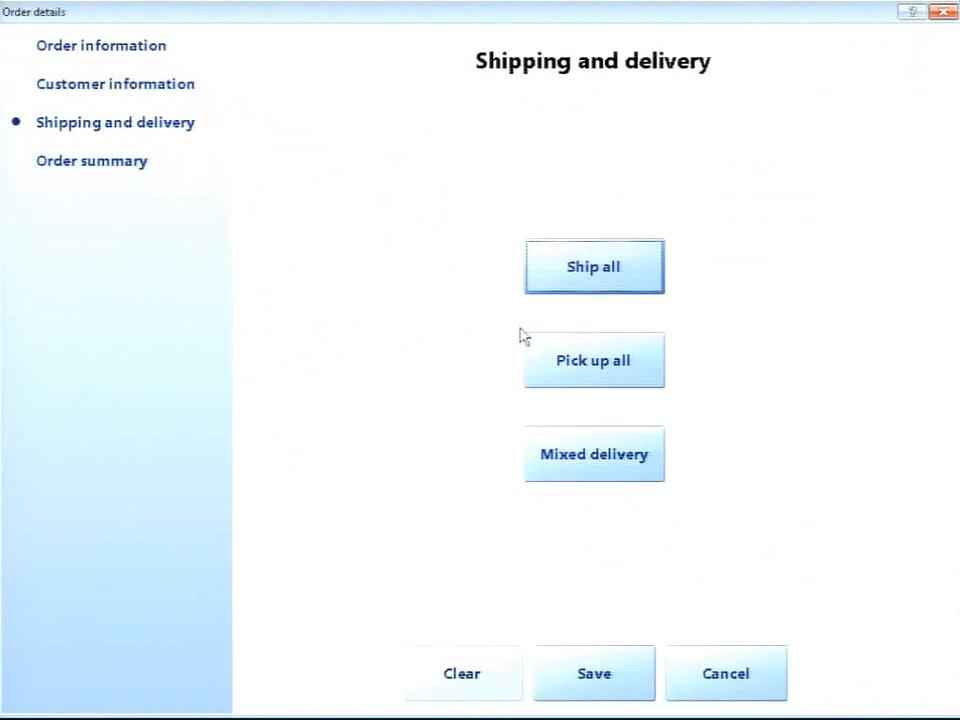
click(580, 370)
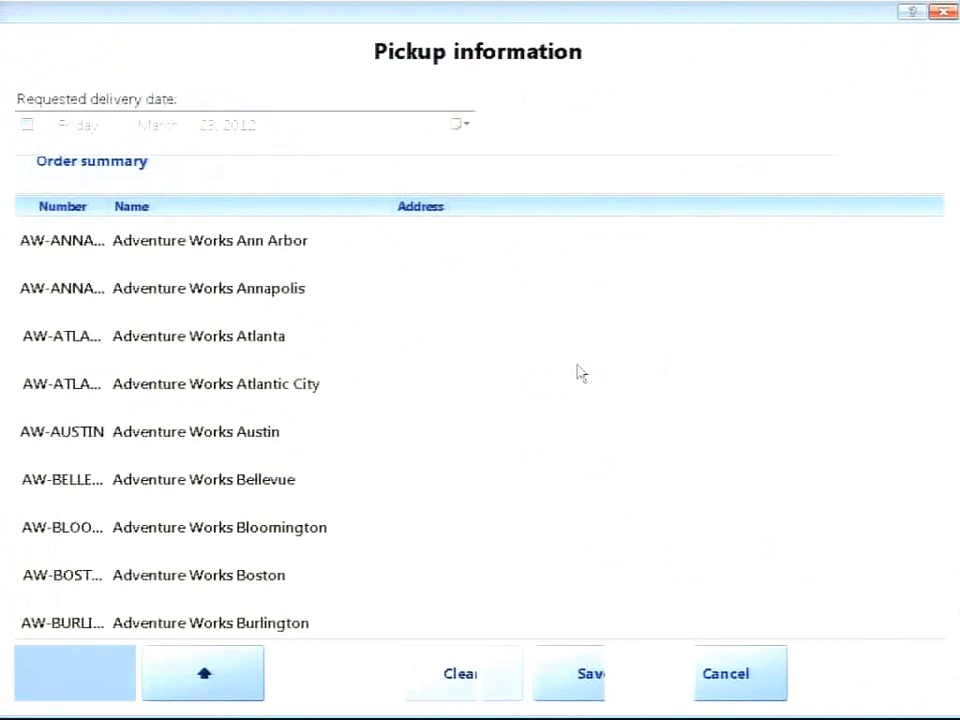
click(27, 125)
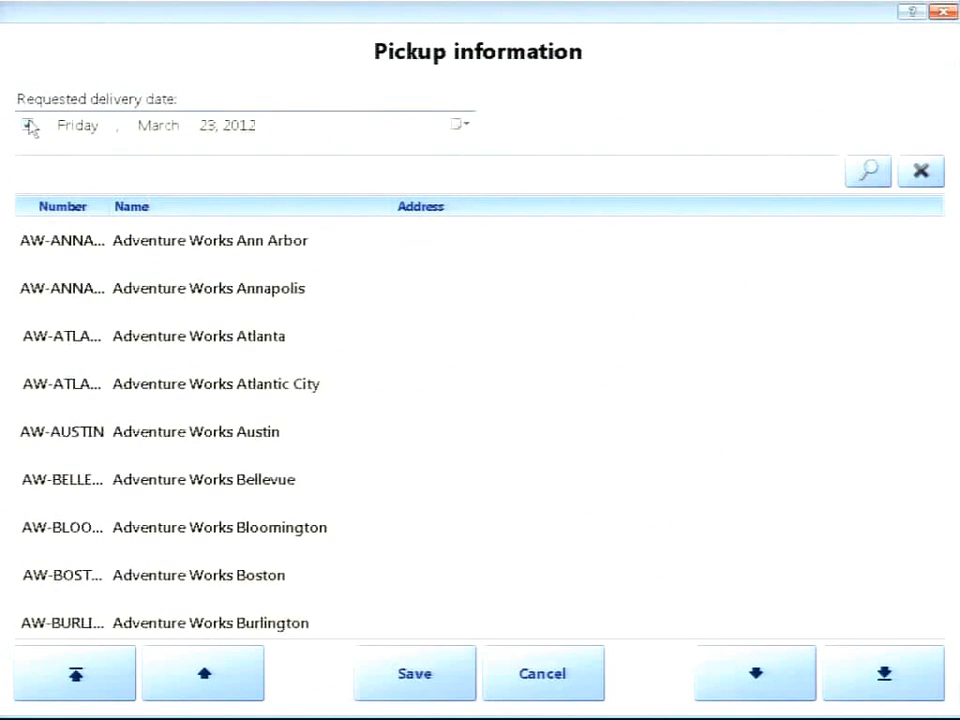
click(317, 174)
text(Seattle)
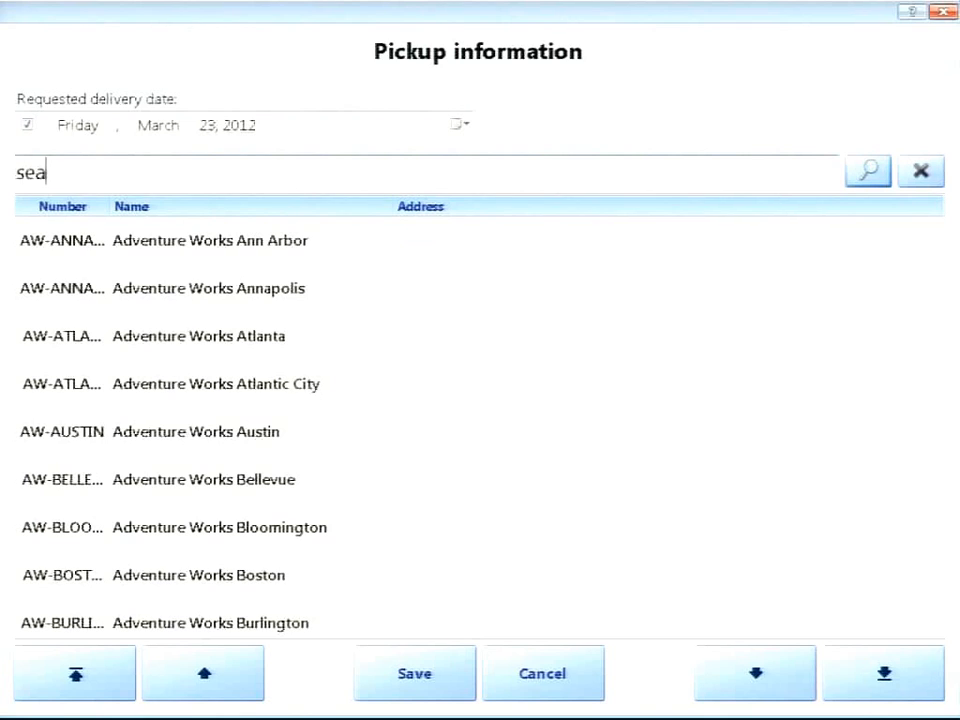
key(Return)
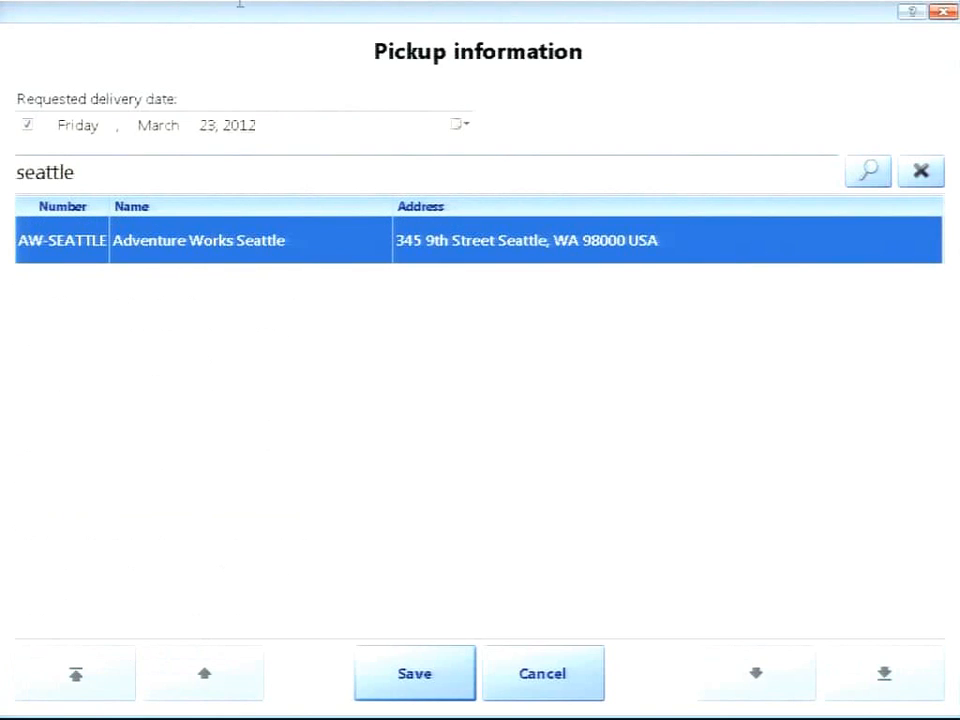
click(414, 680)
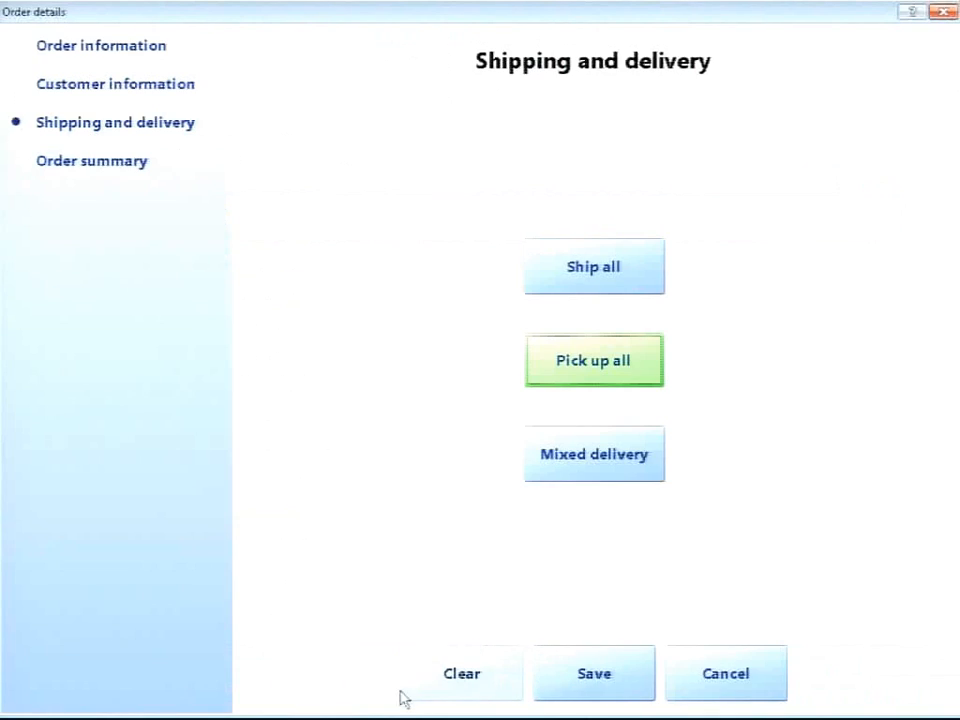
- Review the order summary for the store pickup, and save the customer order
click(100, 168)
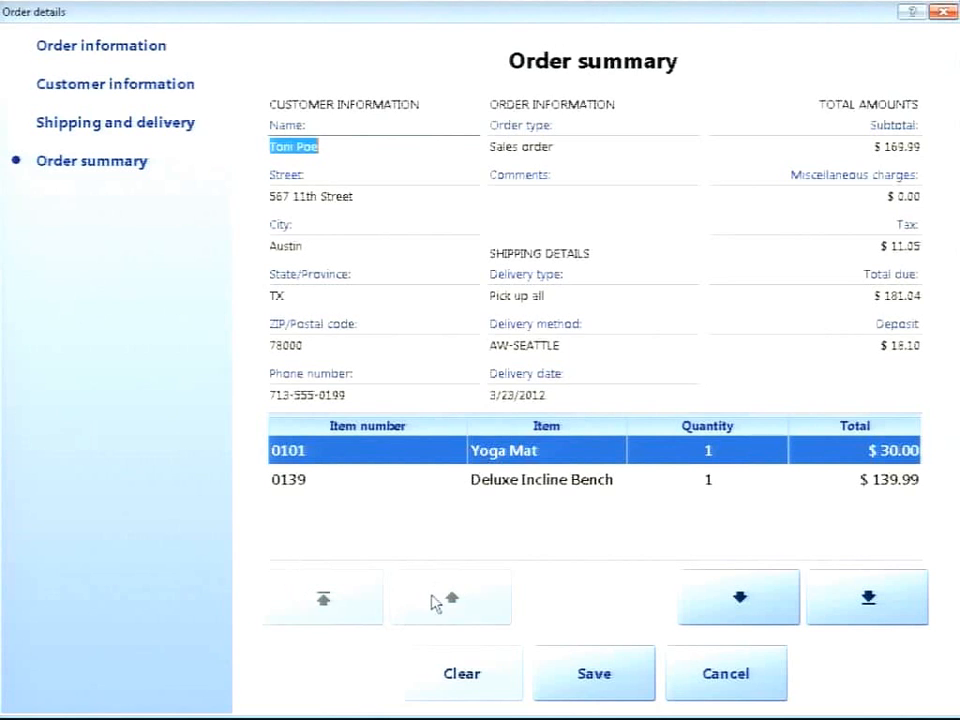
click(584, 680)
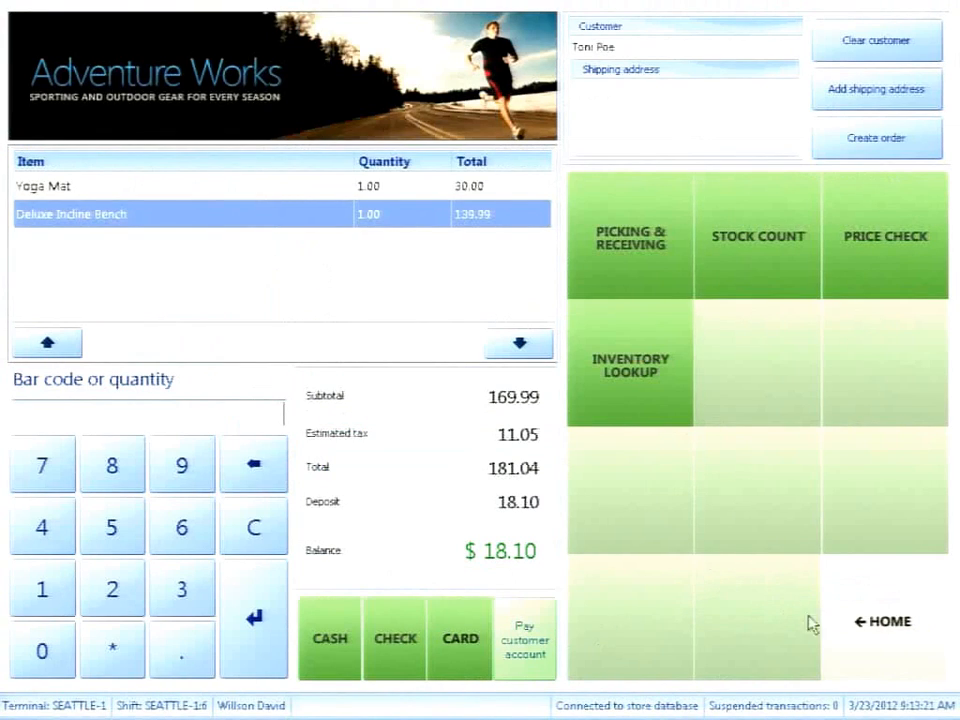
click(865, 634)
click(766, 624)
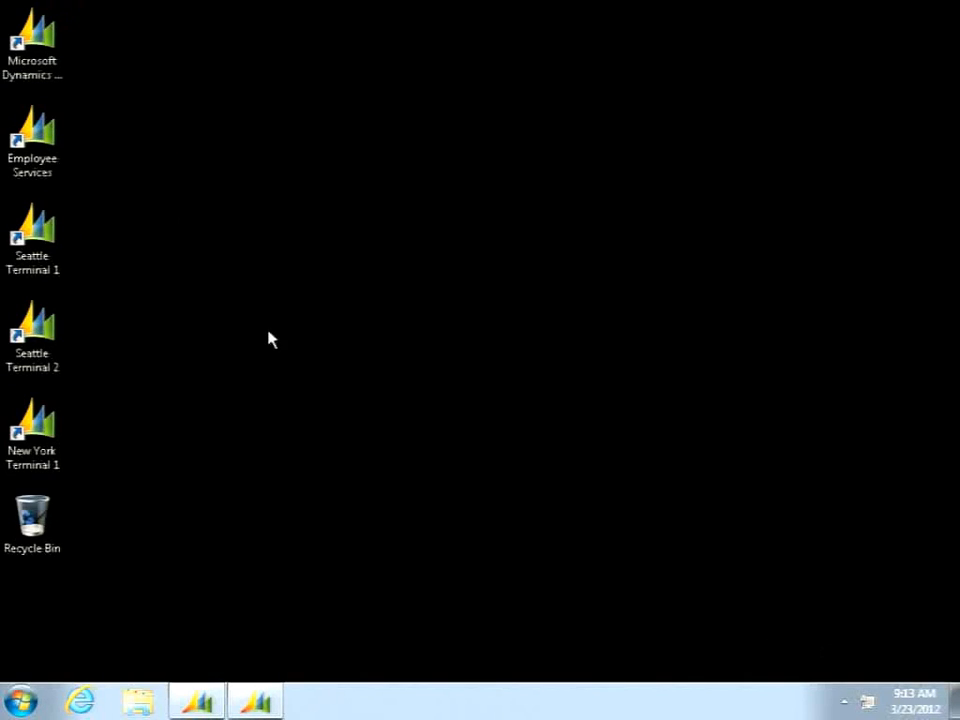
double_click(32, 40)
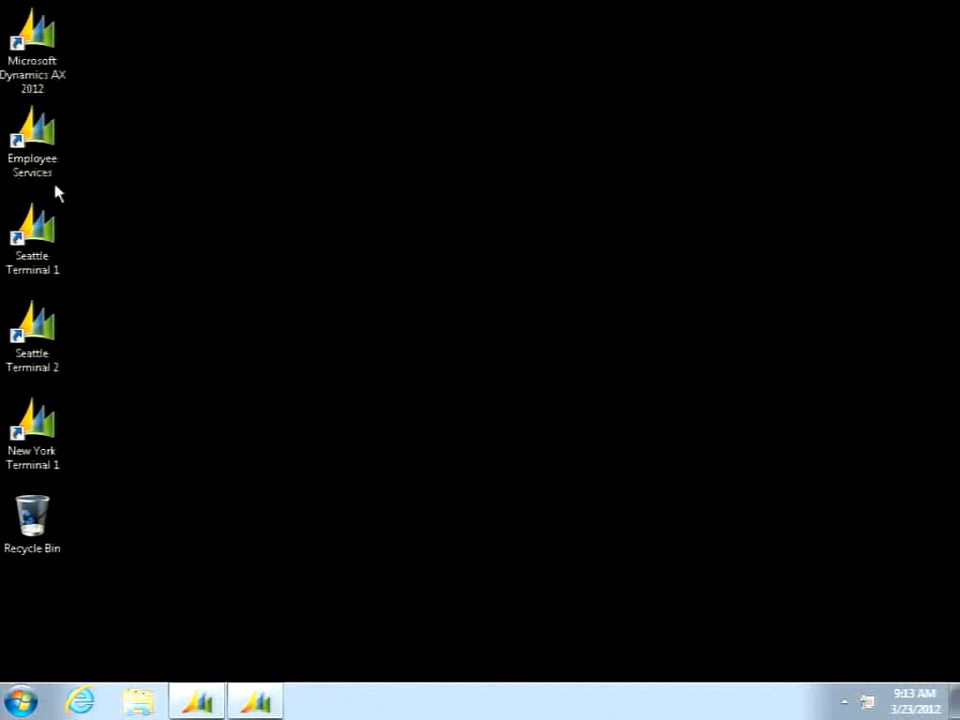
double_click(40, 230)
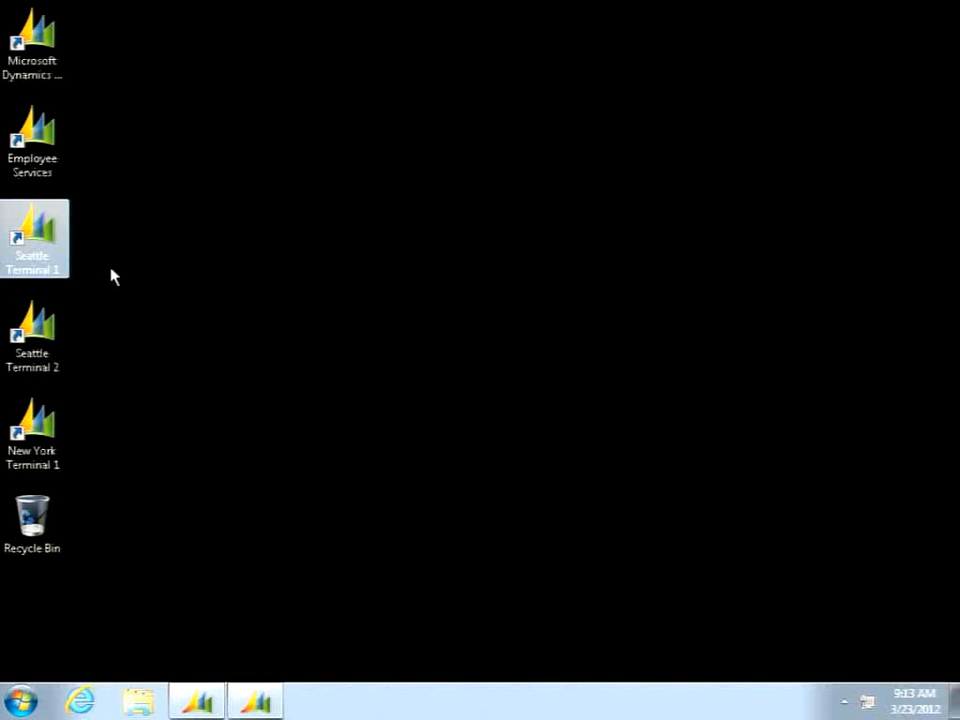
click(33, 424)
click(184, 290)
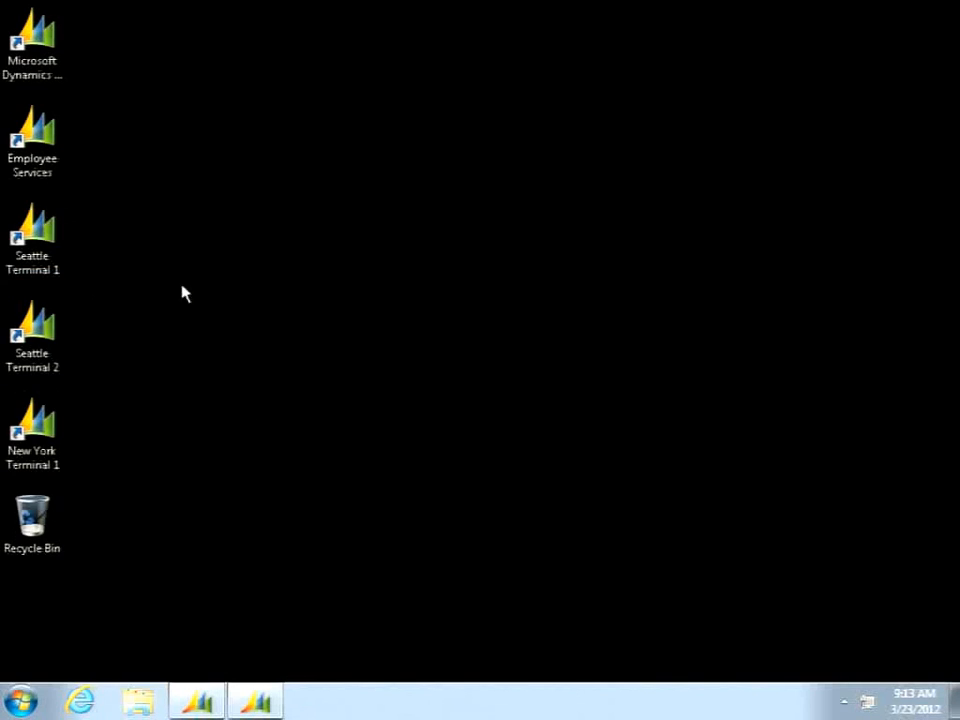
click(62, 236)
click(35, 428)
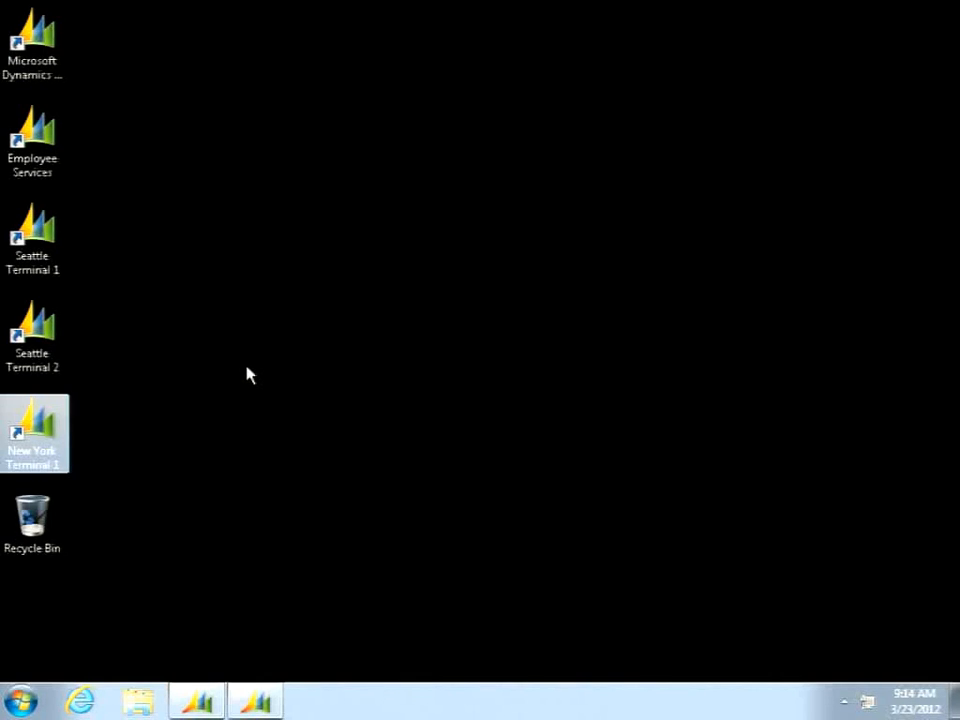
- Switch back to Retail POS, reopen the order details to check the customer, delivery and summary pages, and save the order
click(254, 700)
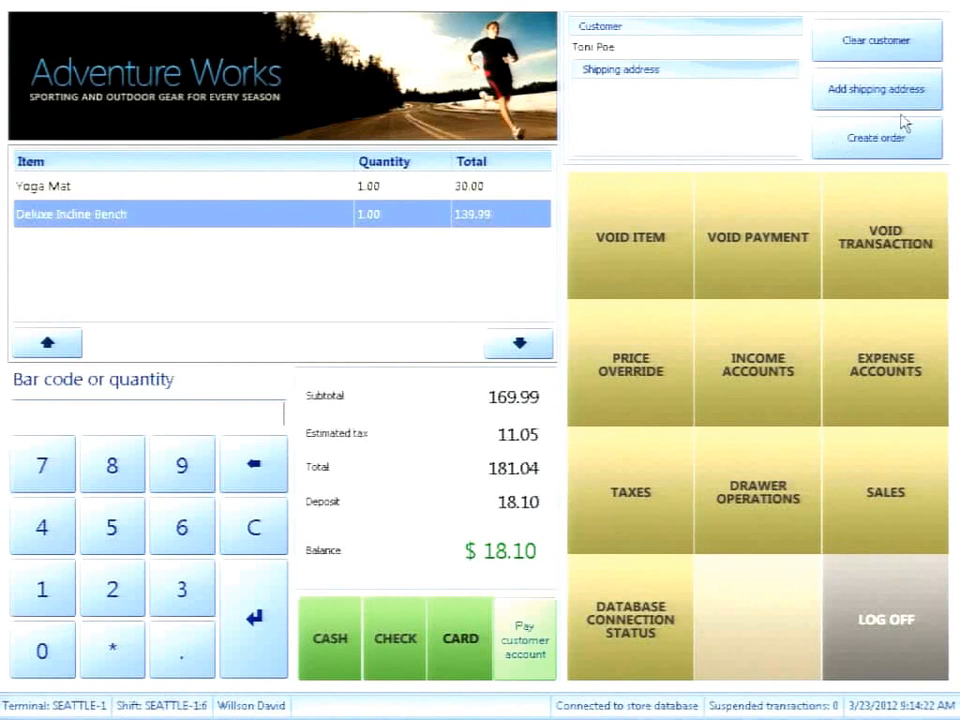
click(818, 142)
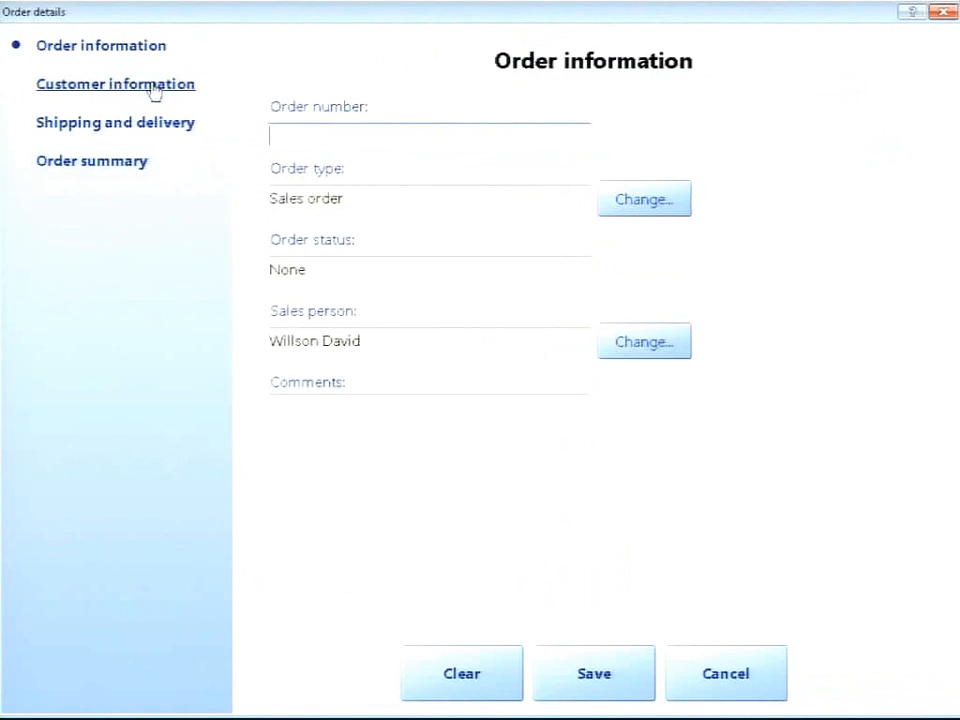
click(153, 90)
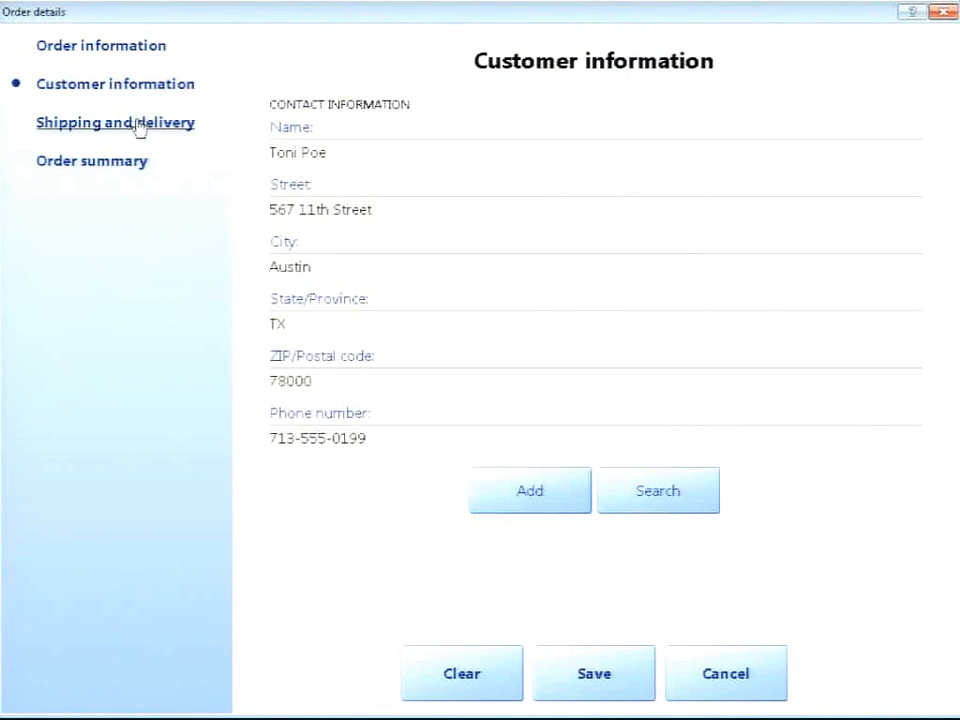
click(140, 126)
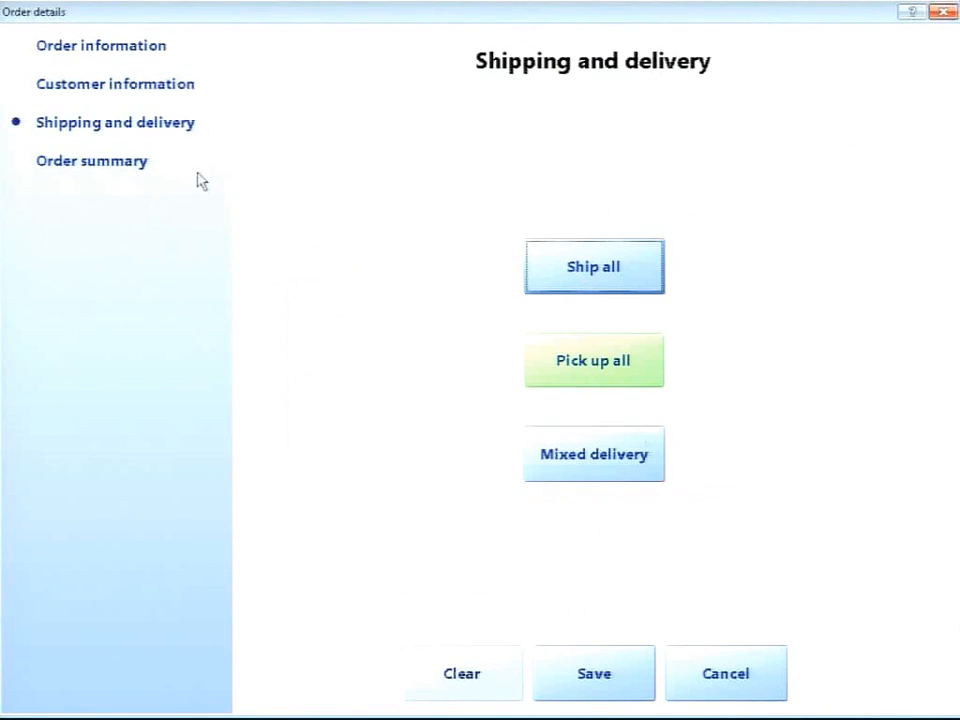
click(124, 164)
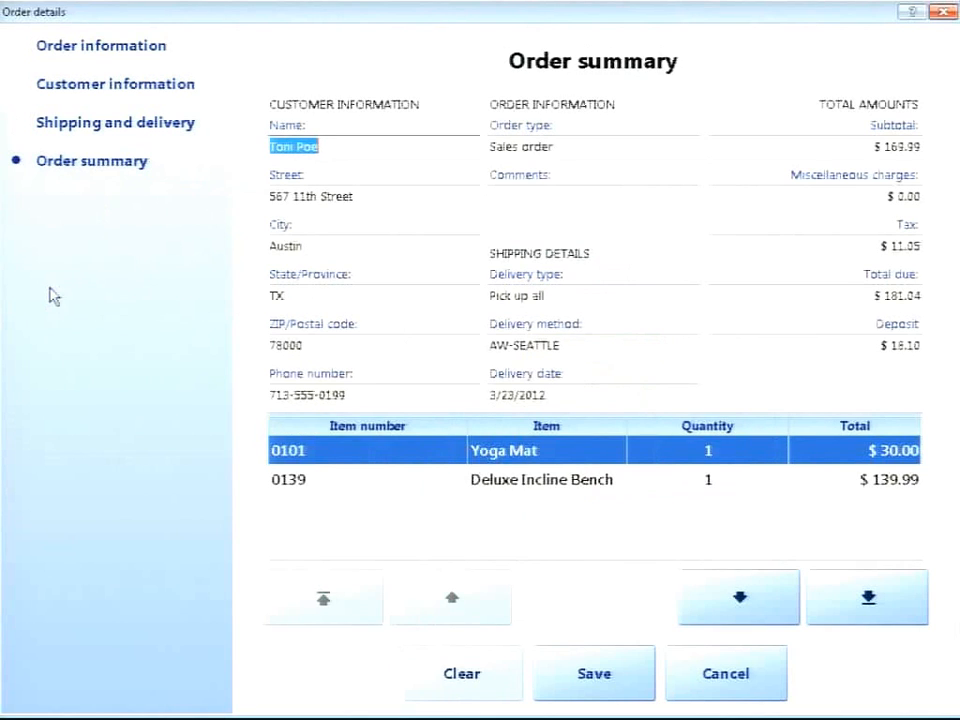
click(596, 680)
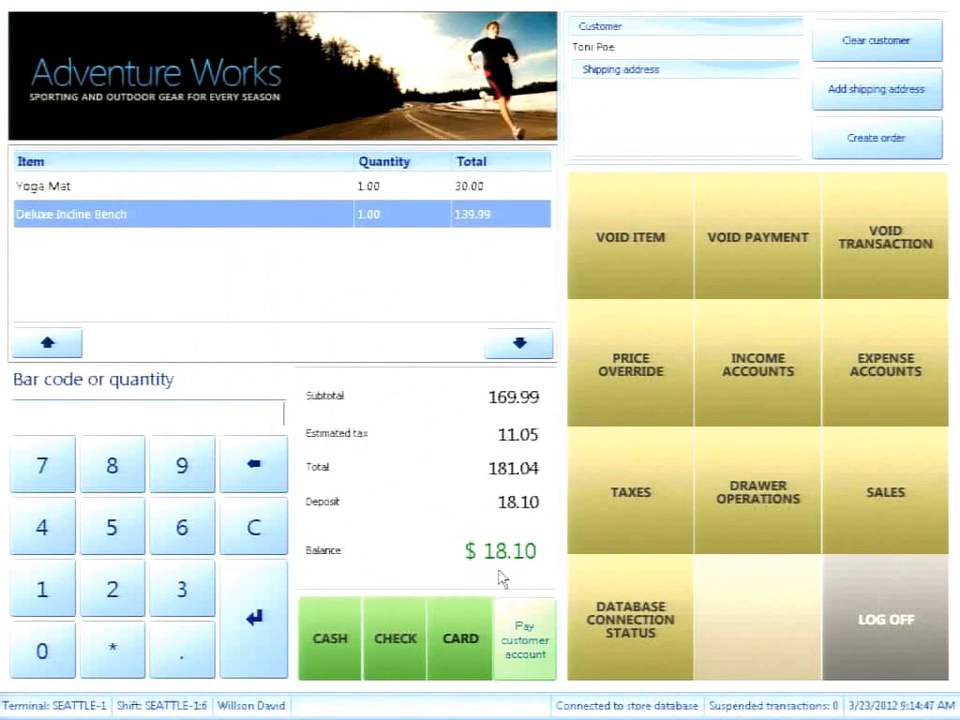
- Pay the $18.10 deposit in cash to create the order, and dismiss the confirmation message
click(360, 628)
click(323, 368)
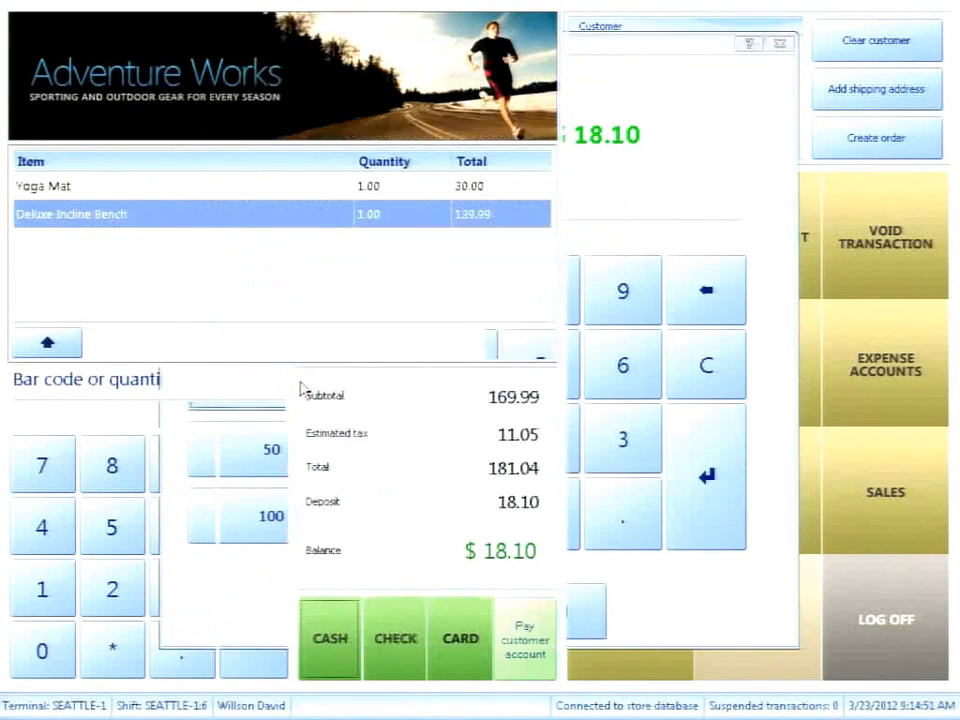
click(459, 441)
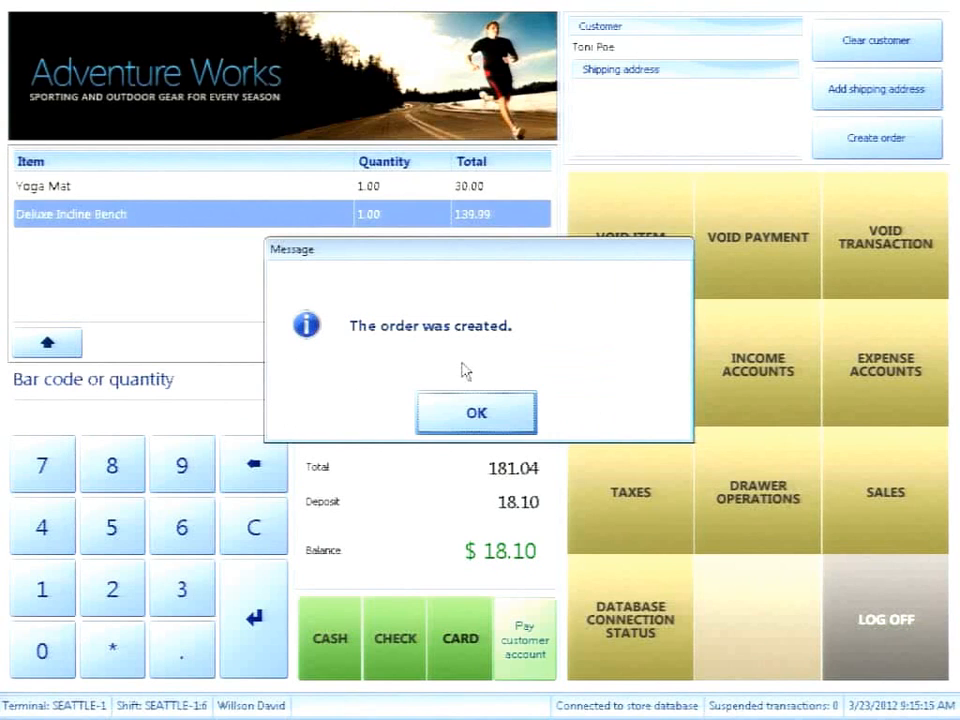
click(512, 427)
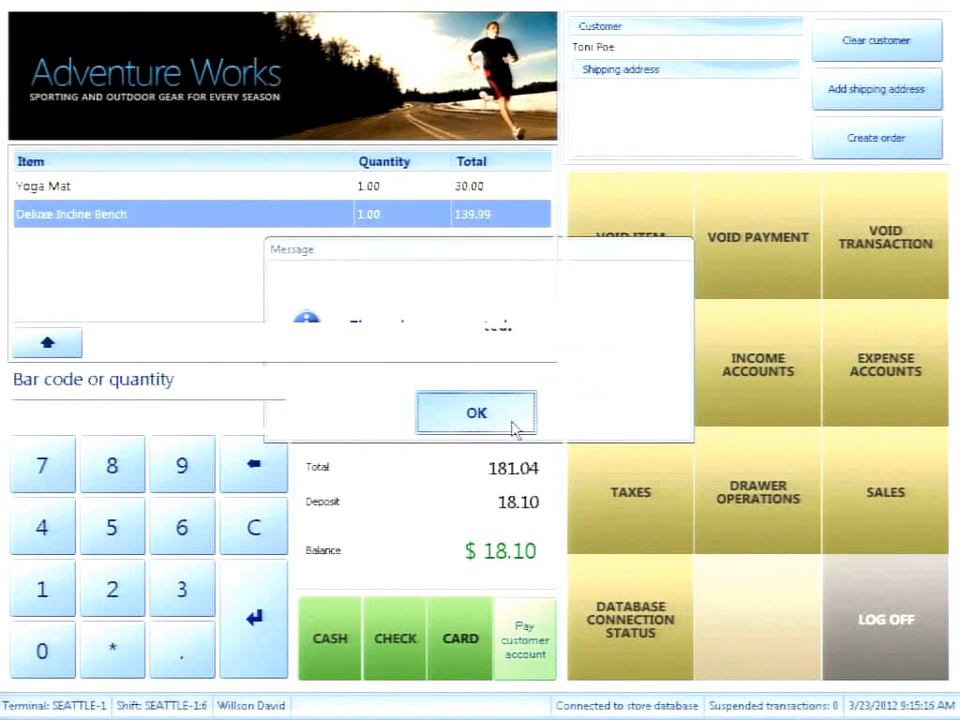
- Switch to Dynamics AX and open the customer's new open order from the Accounts receivable list of all sales orders
key(alt+Tab)
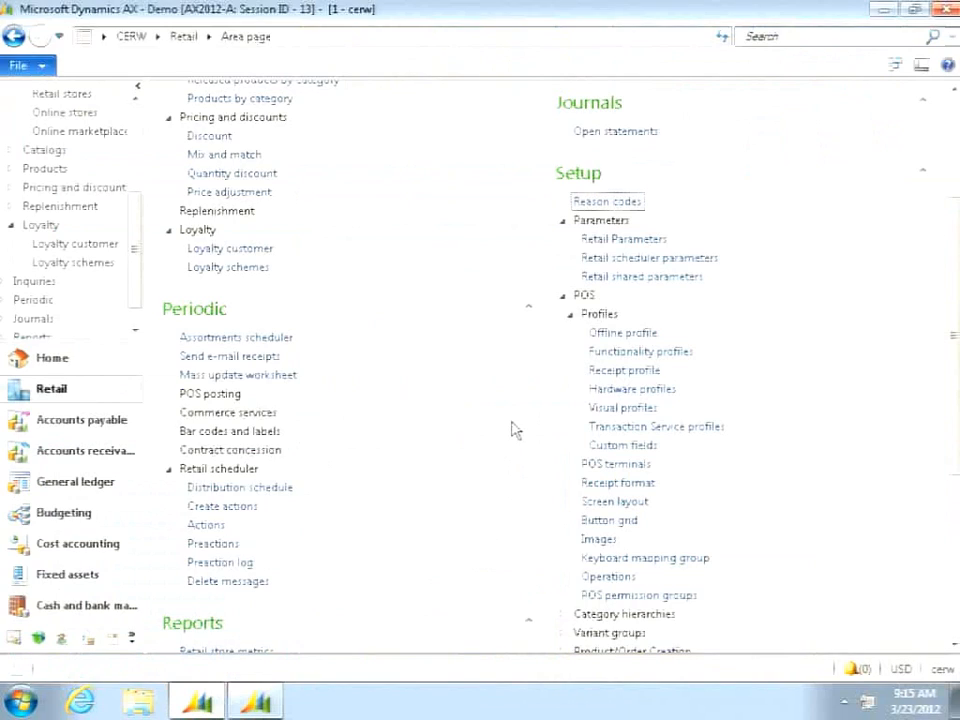
click(85, 450)
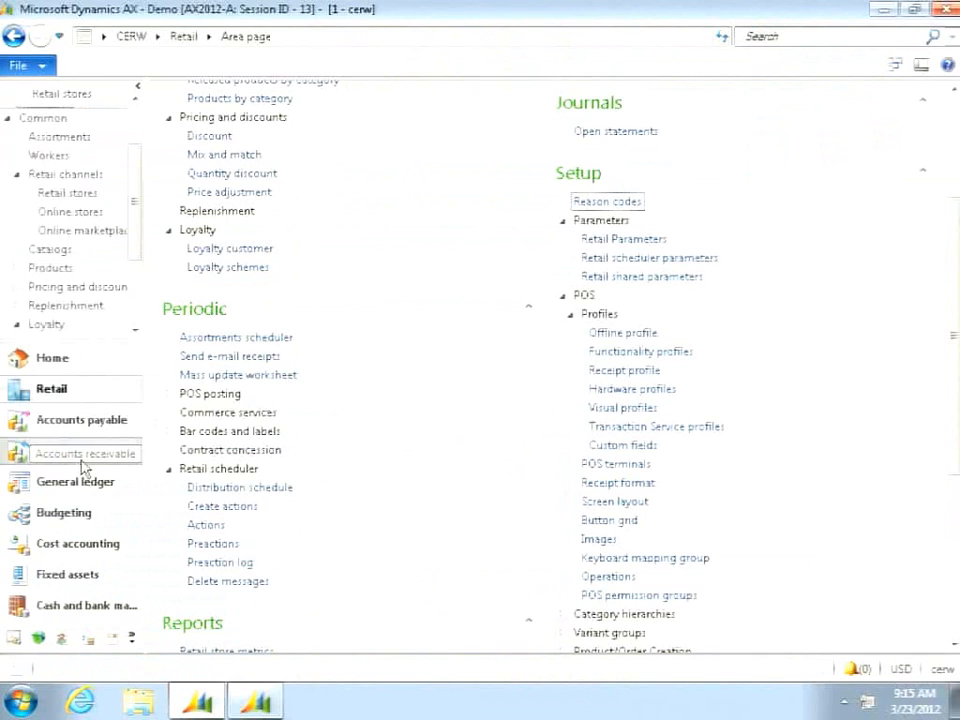
click(252, 302)
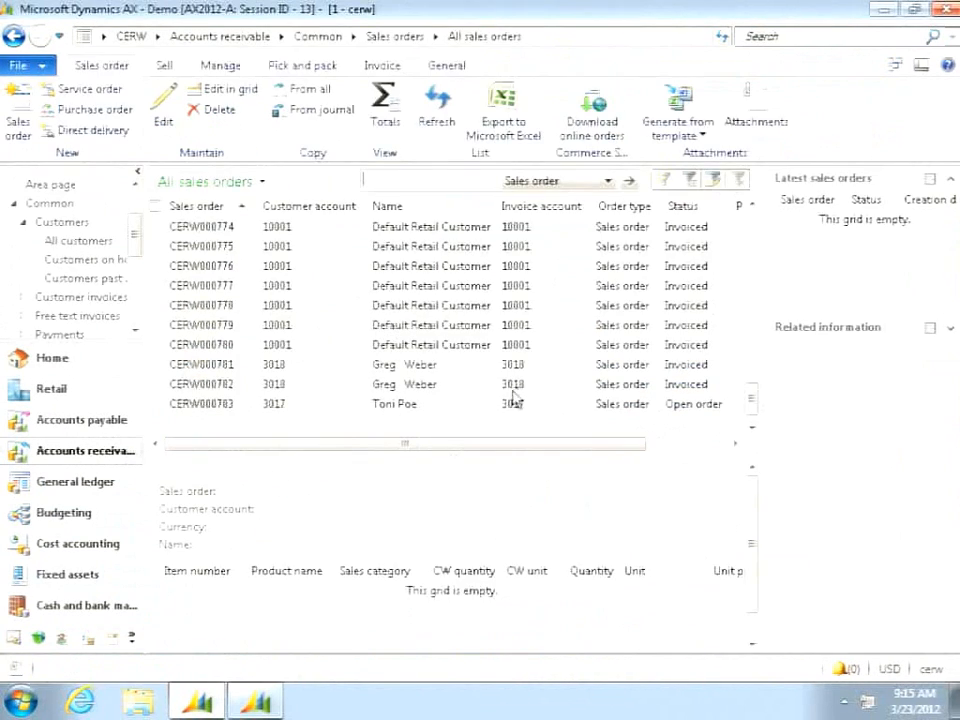
click(226, 406)
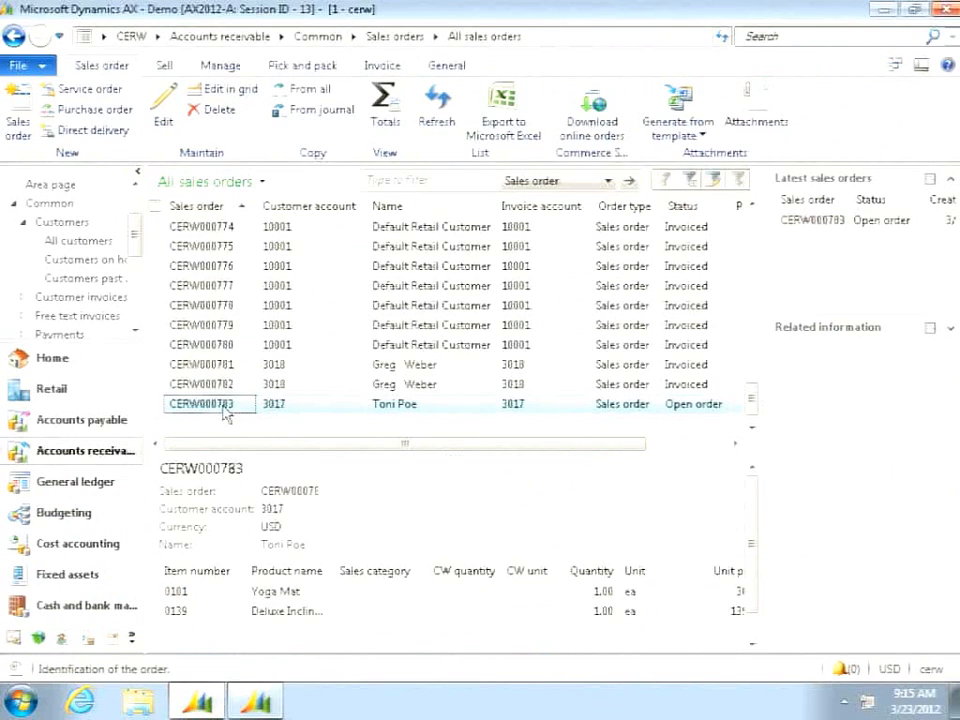
double_click(222, 404)
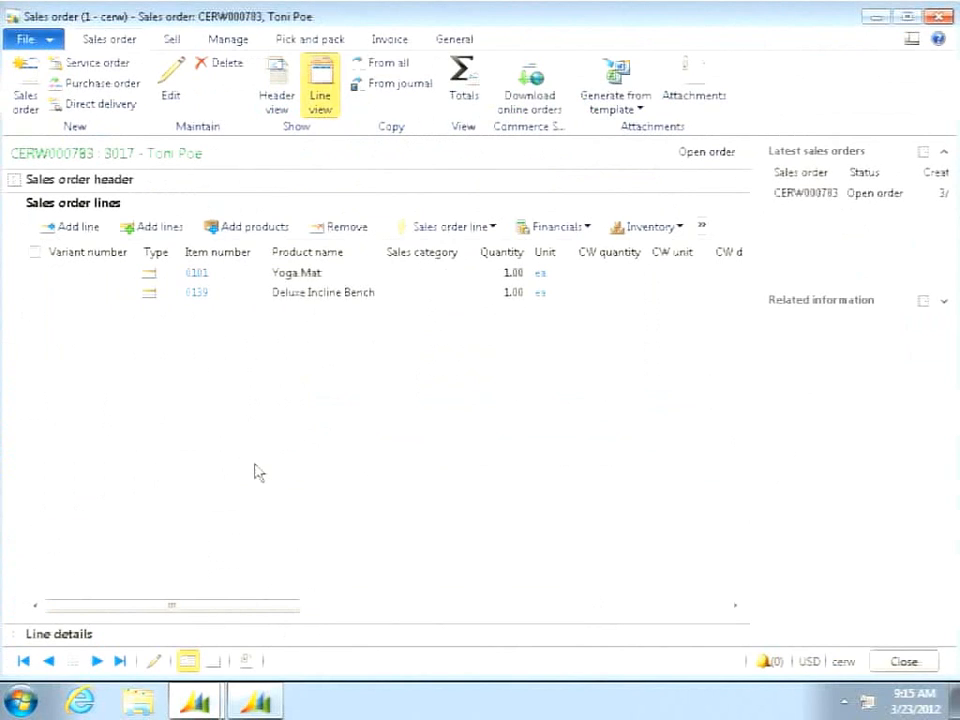
- Examine the sales order's lines and its header view, and close the order
drag(209, 610, 169, 603)
click(287, 78)
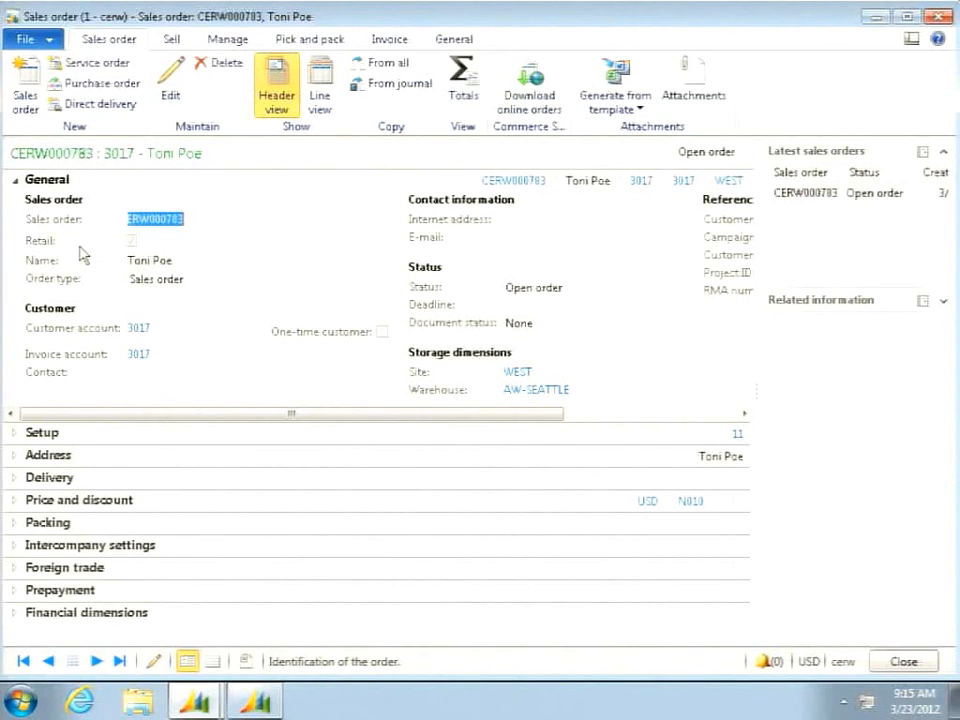
click(903, 660)
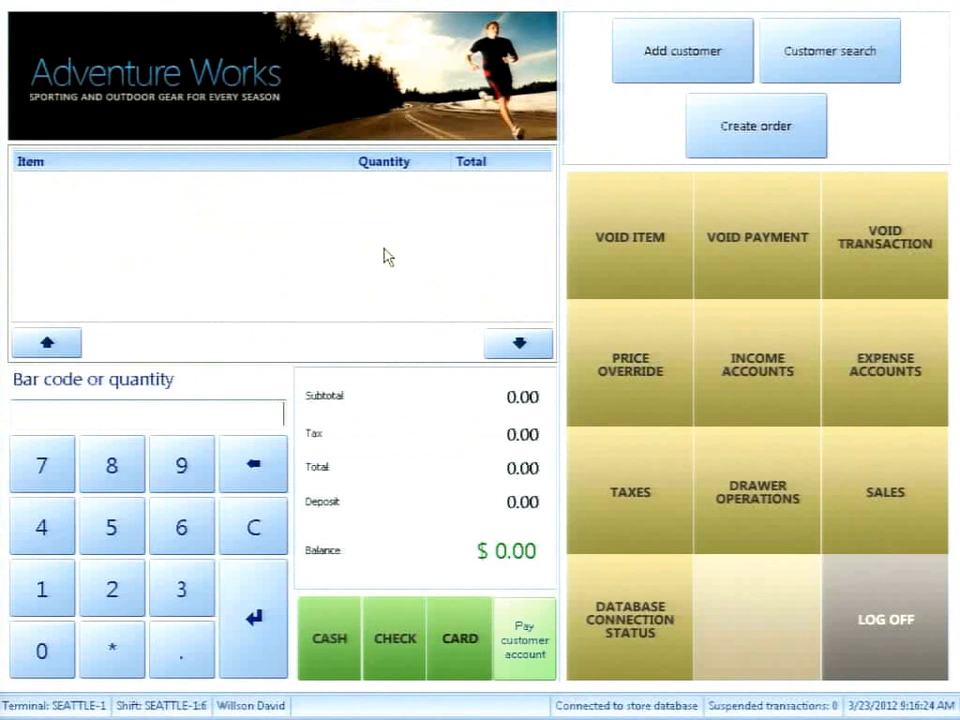
- In Retail POS, start recalling an order and select its customer by searching for the last name
click(907, 508)
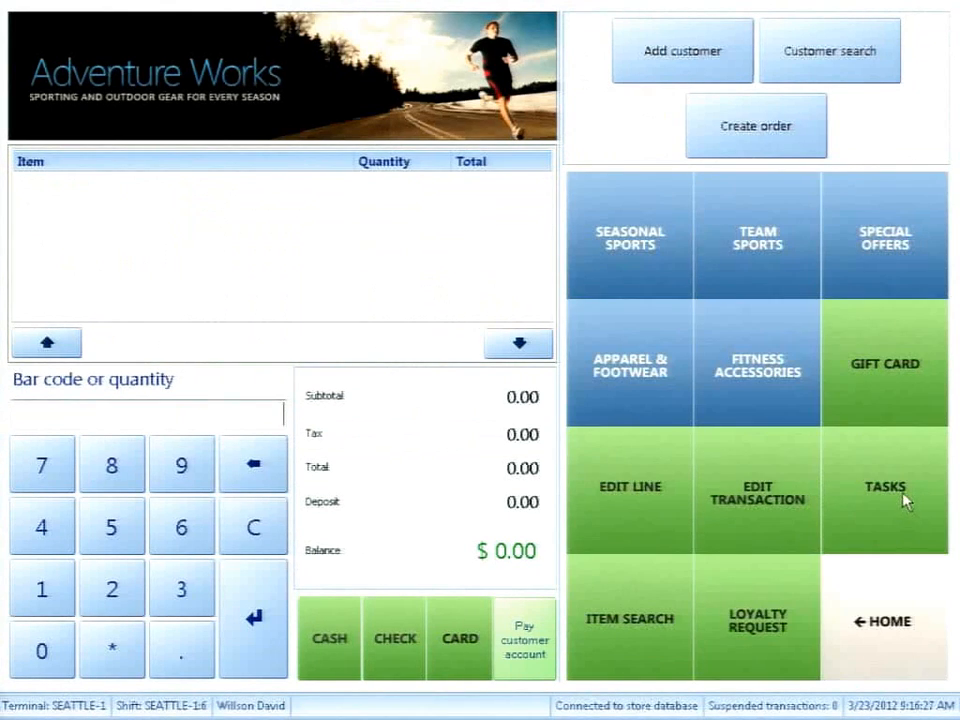
click(754, 490)
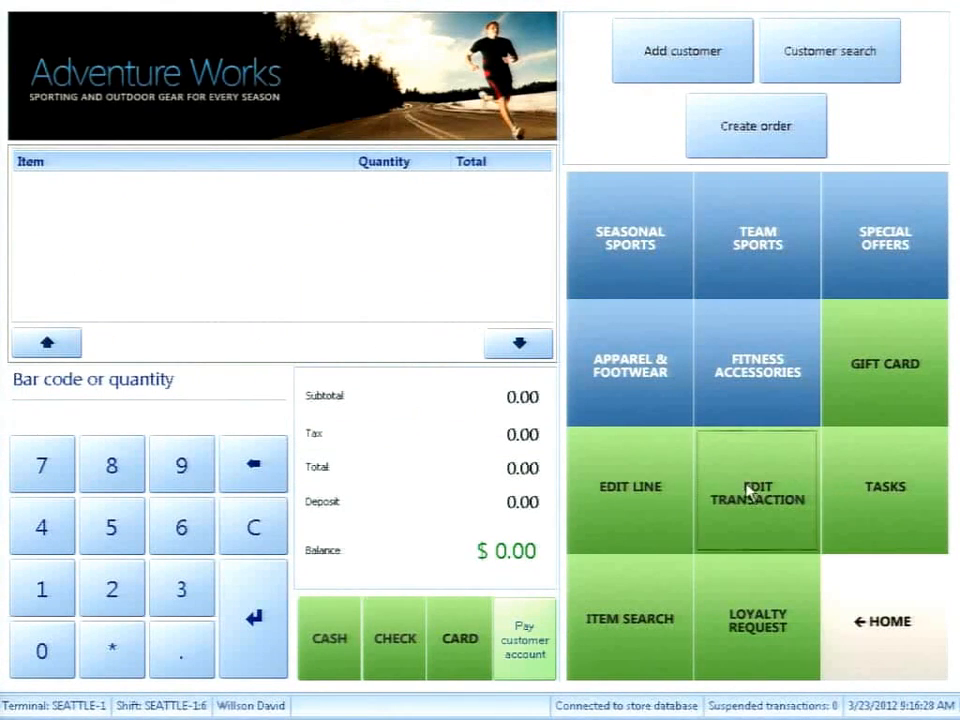
click(745, 347)
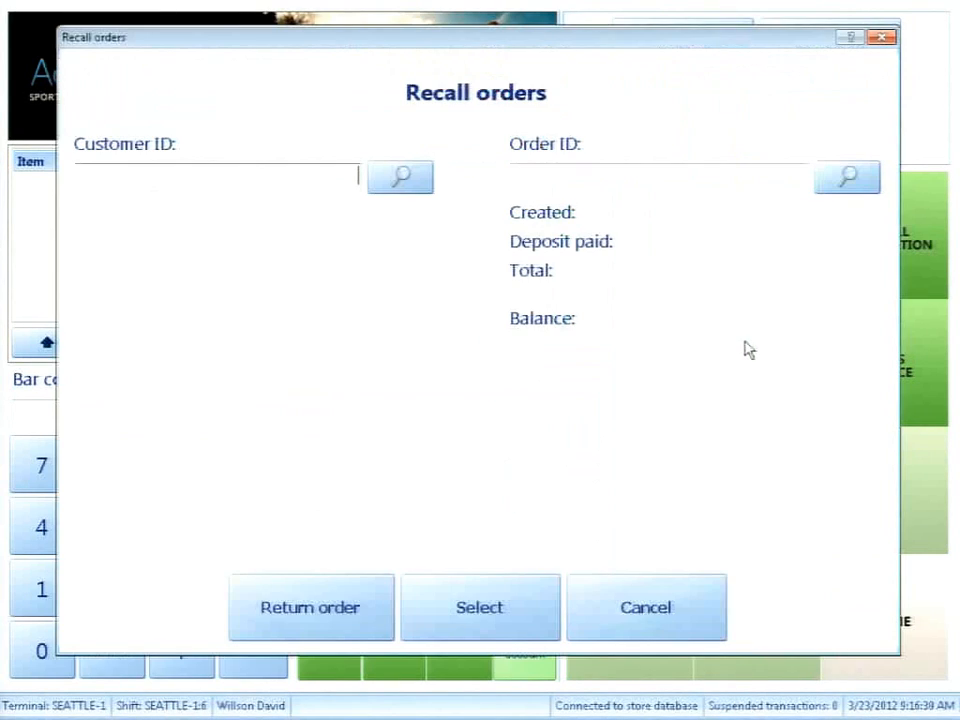
click(400, 179)
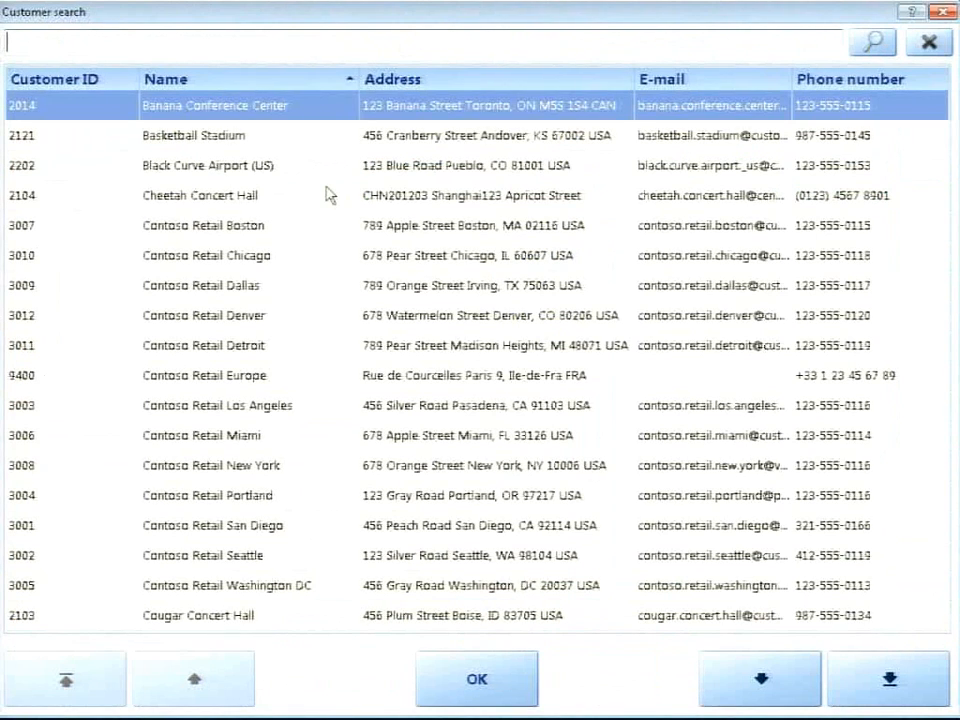
text(toe)
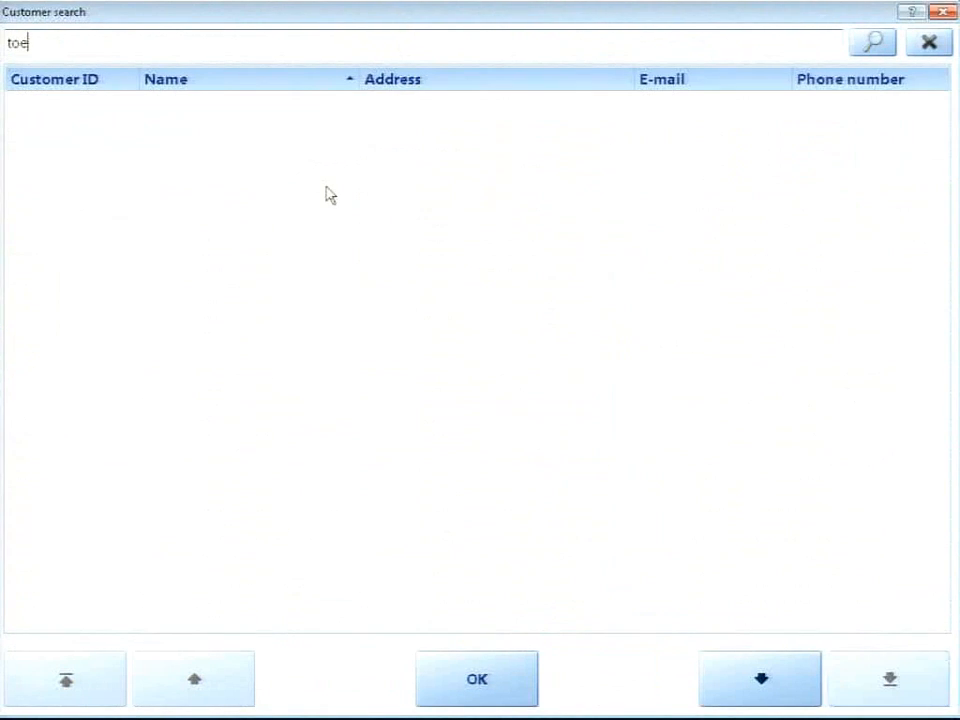
key(BackSpace)
key(BackSpace)
key(BackSpace)
text(poe)
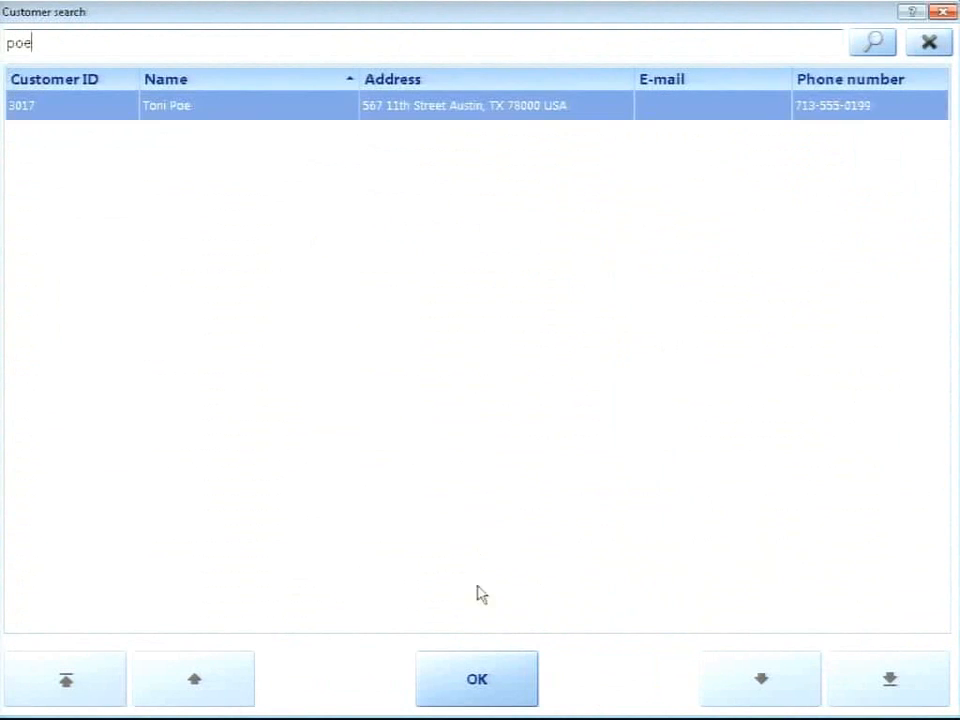
click(500, 672)
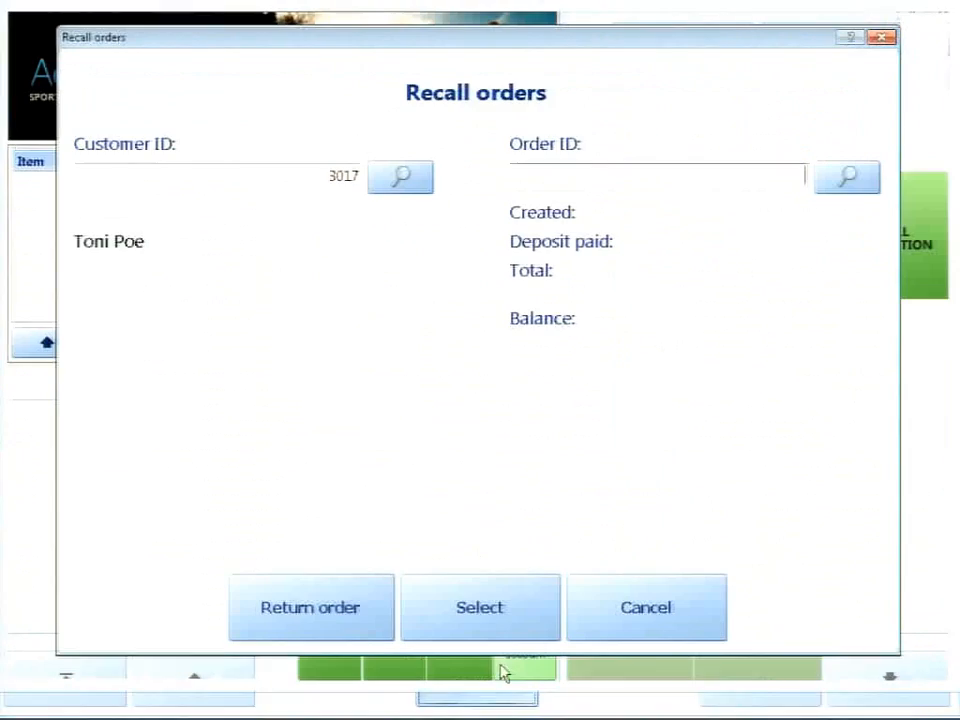
- Find the customer's sales order created 3/23/2012 and recall it into the transaction
click(845, 178)
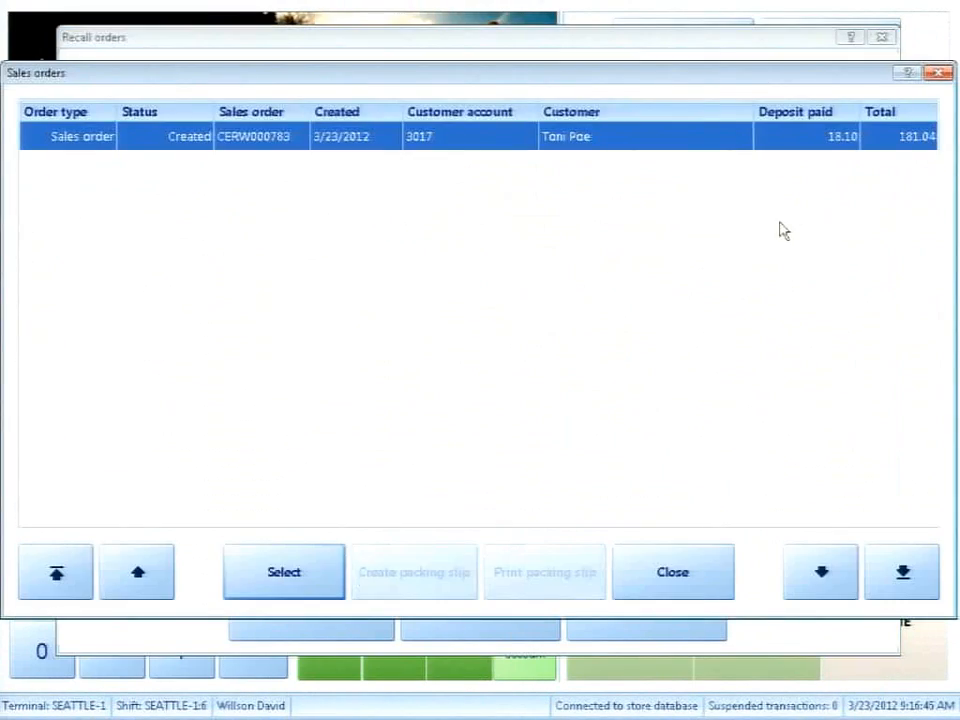
double_click(345, 140)
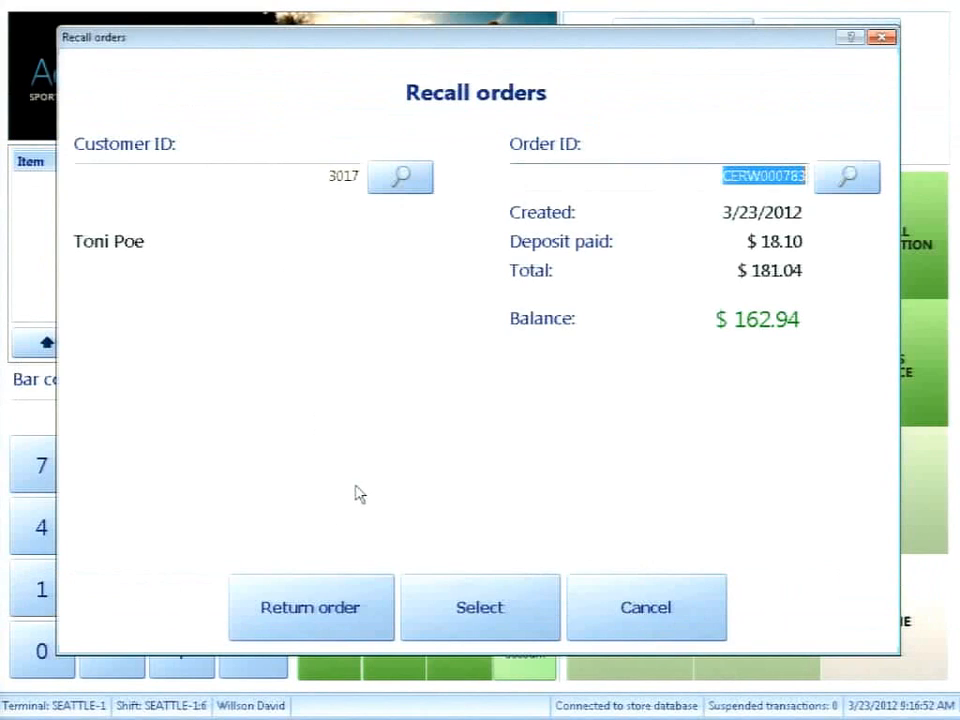
click(489, 606)
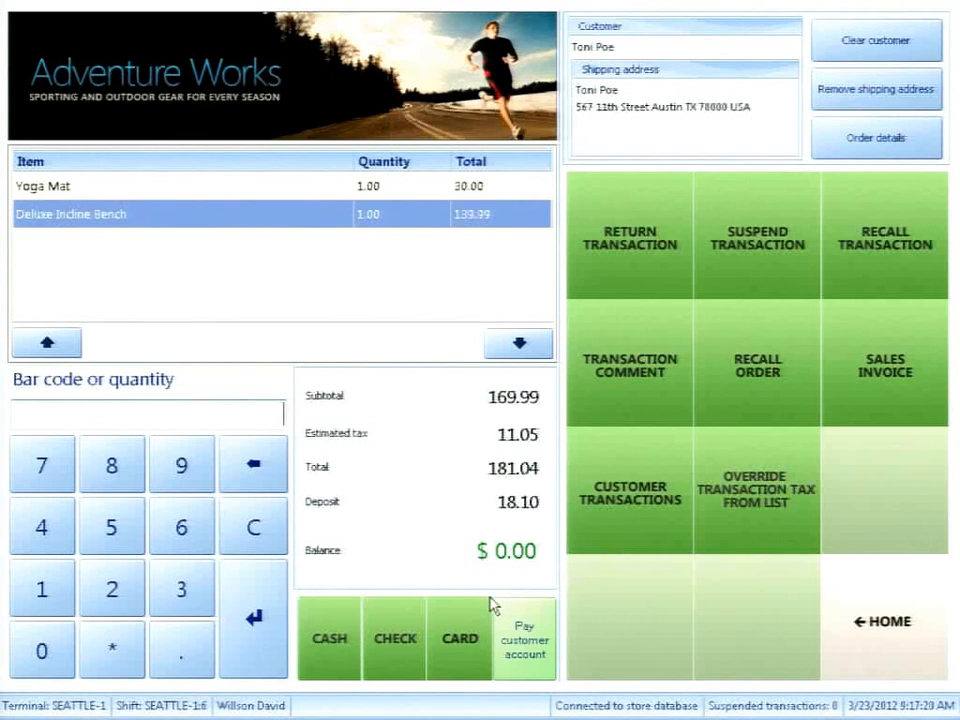
- Check the recalled order's available actions, its order information and its item details, and leave without saving
click(882, 150)
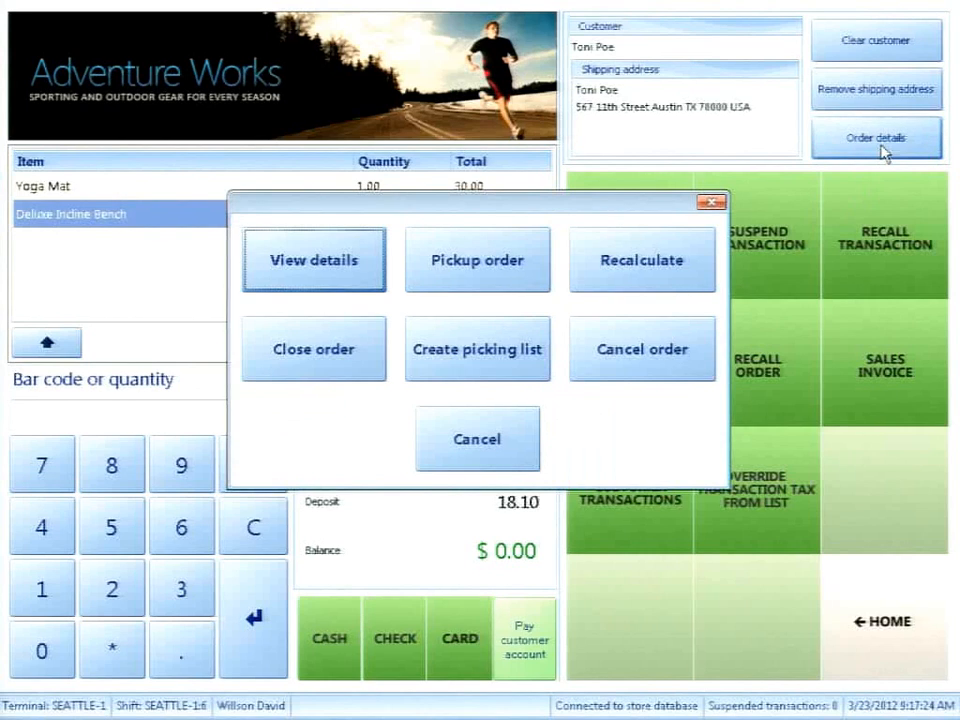
click(512, 450)
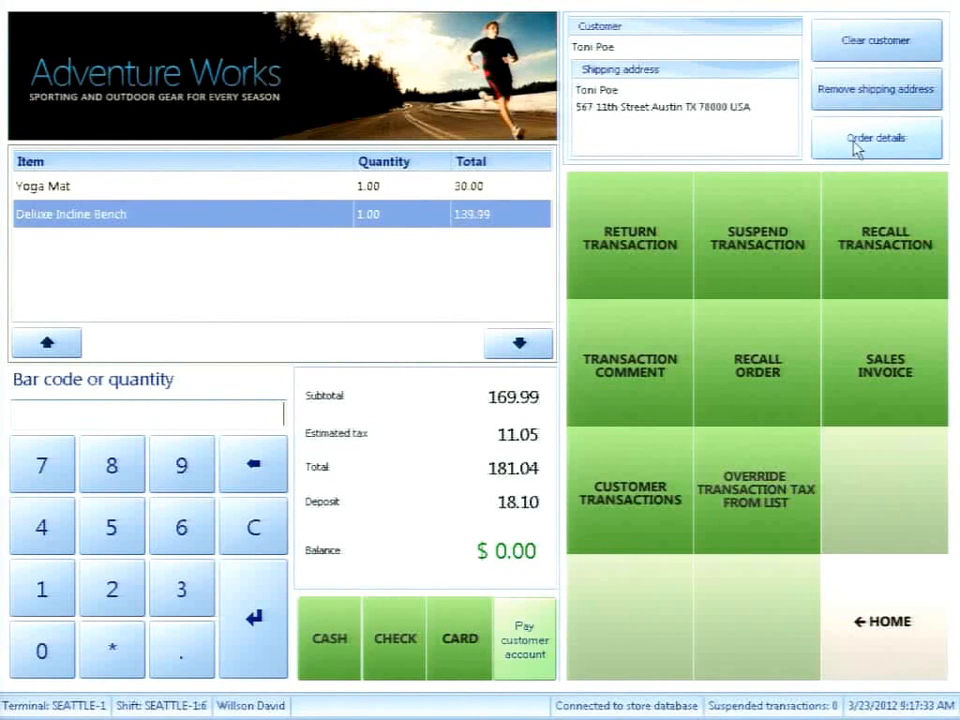
click(875, 153)
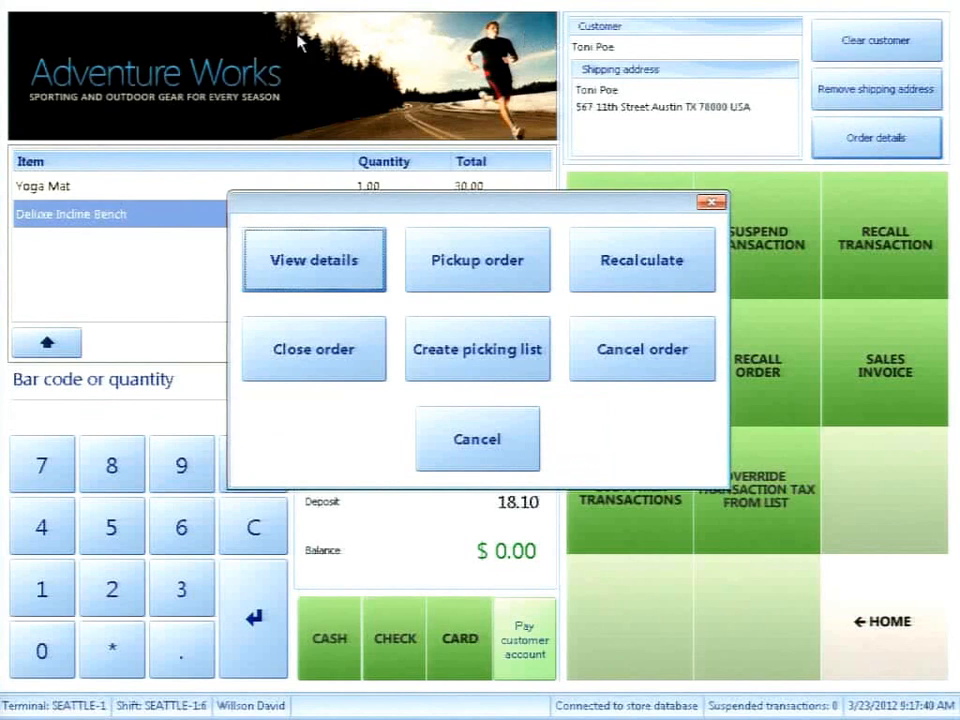
click(320, 252)
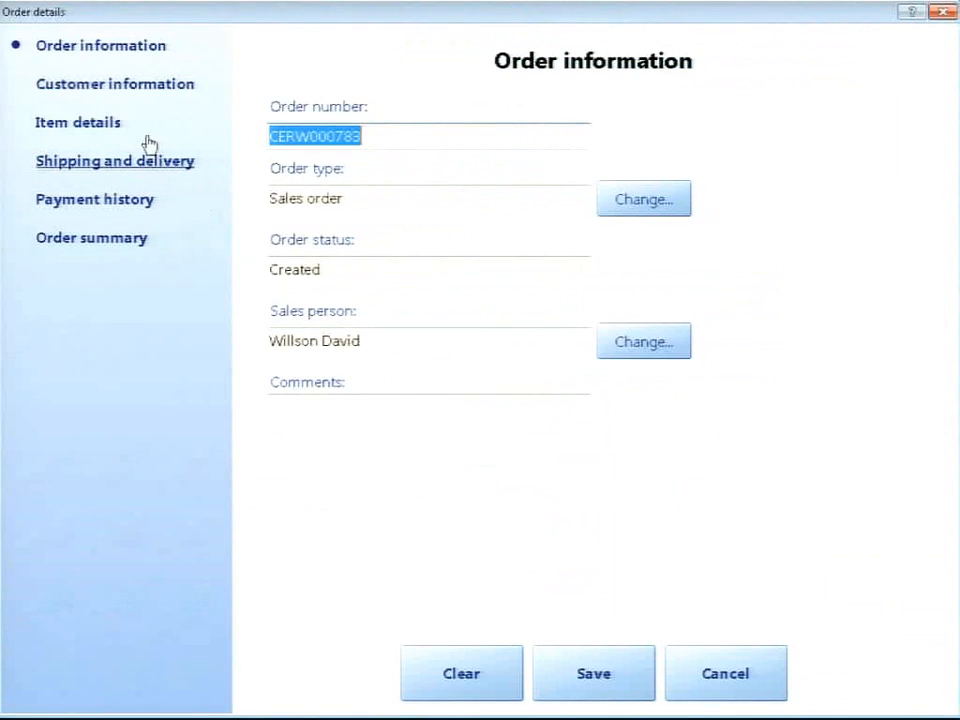
click(153, 98)
click(84, 127)
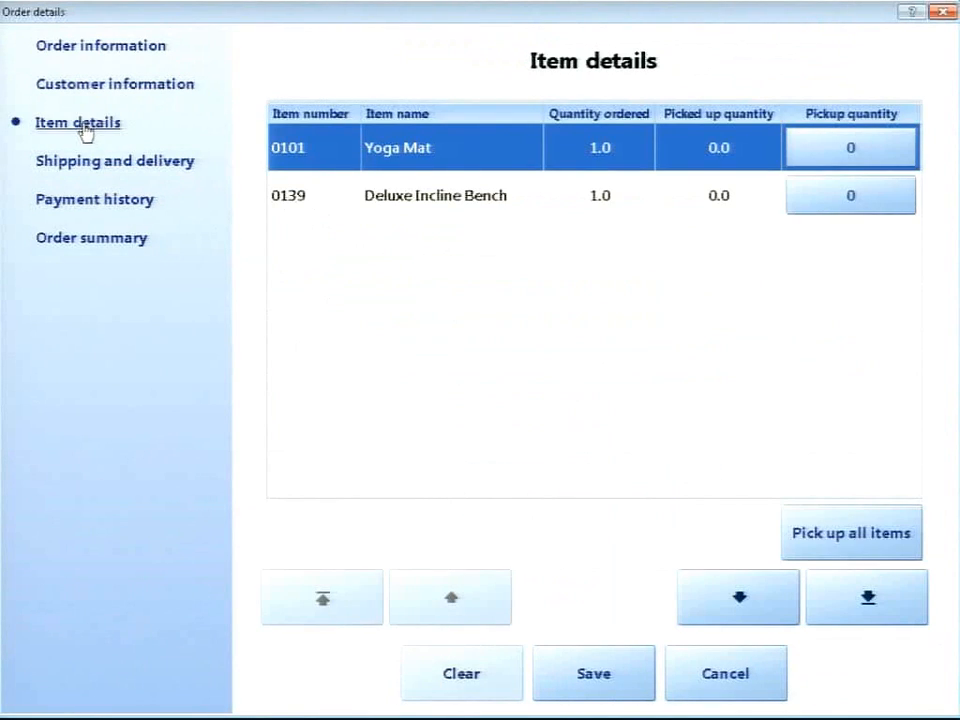
click(744, 688)
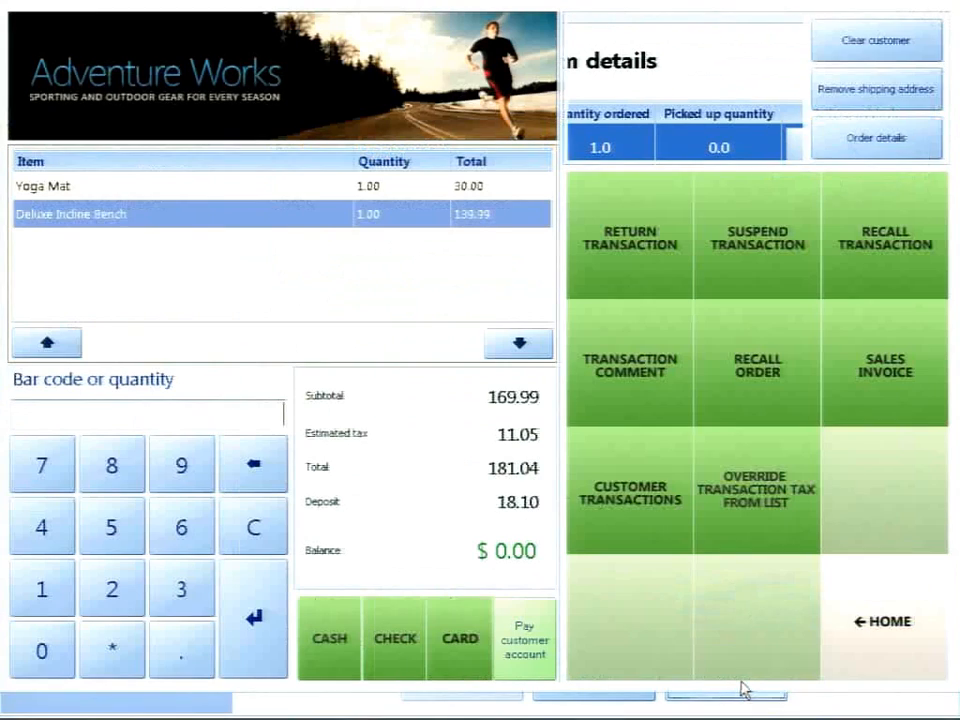
- Start the order pickup, set the Yoga Mat pickup quantity to 1, and mark all items for pickup and save
click(874, 136)
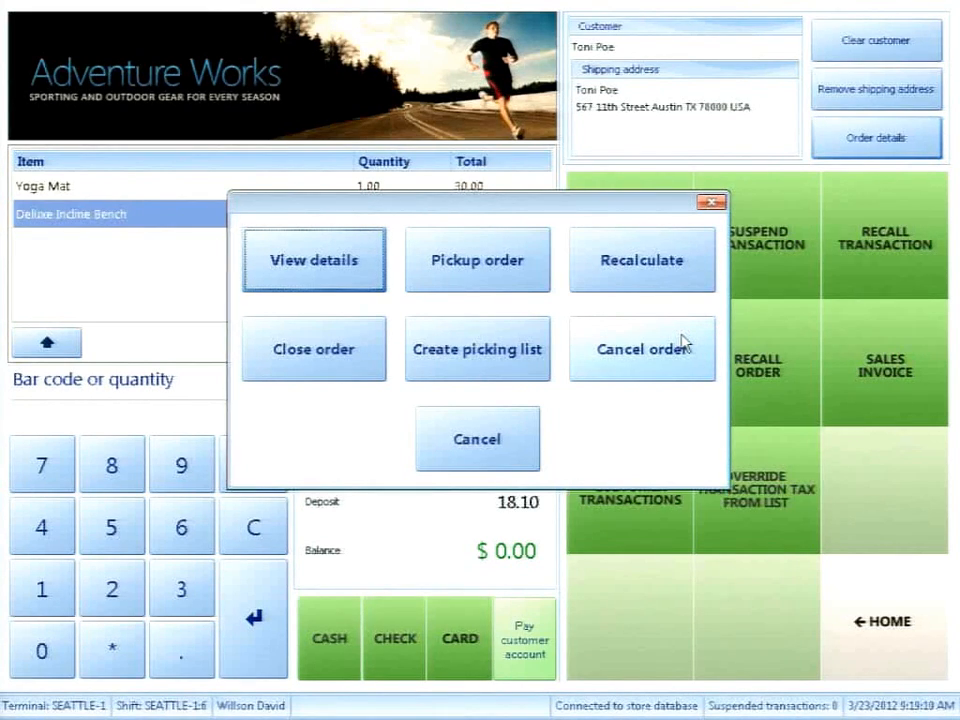
click(494, 276)
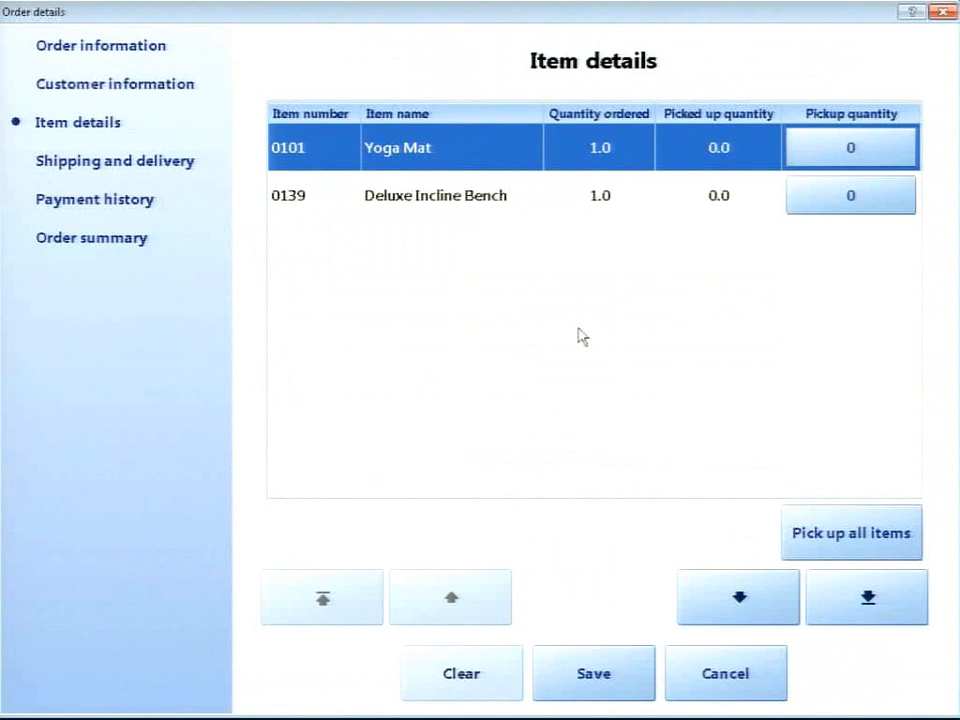
click(862, 152)
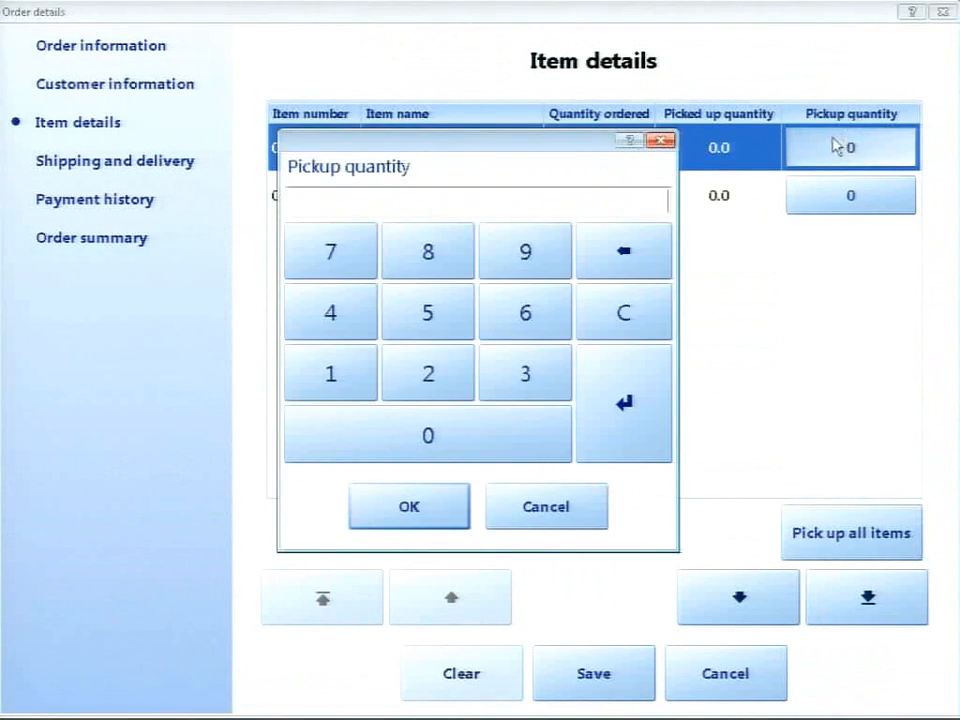
text(1)
click(446, 510)
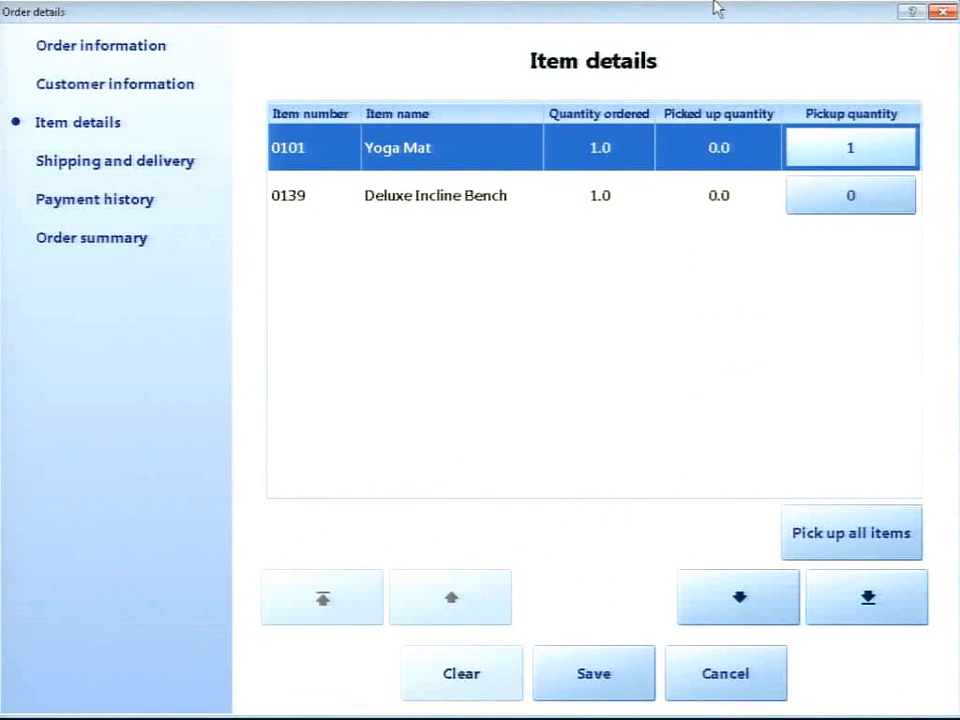
click(885, 542)
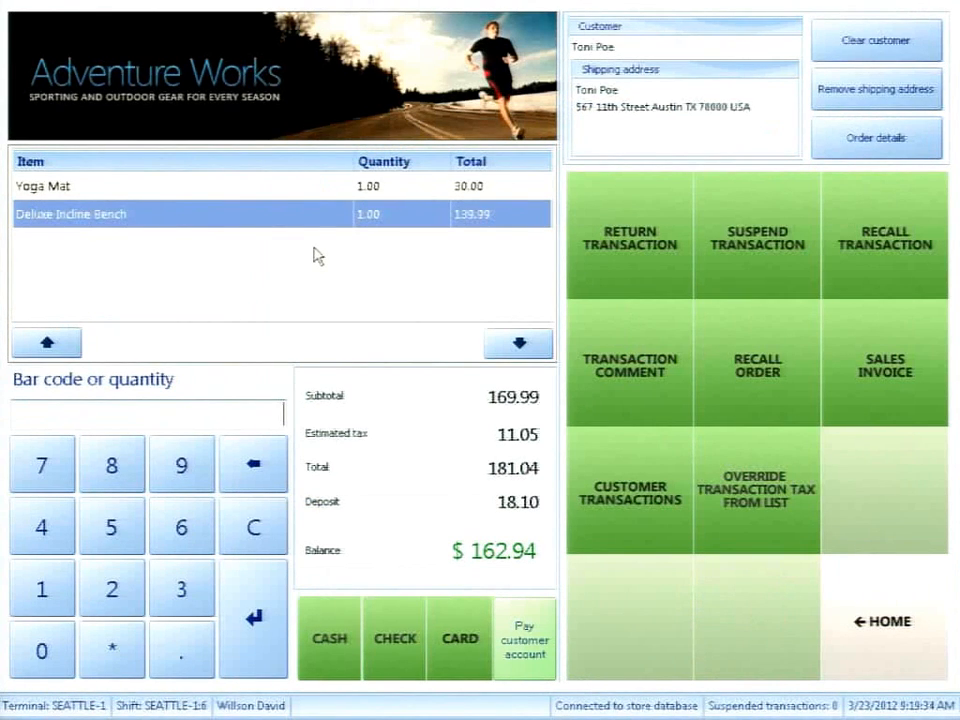
- Reopen the order pickup to check both items' pickup quantities, and save the item details
click(855, 150)
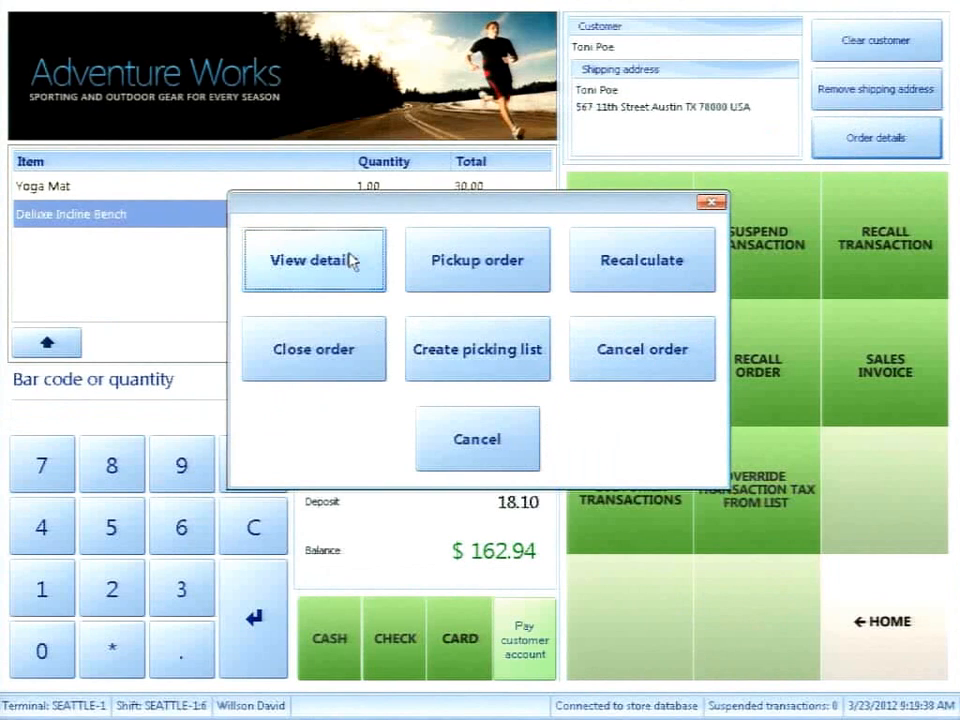
click(490, 281)
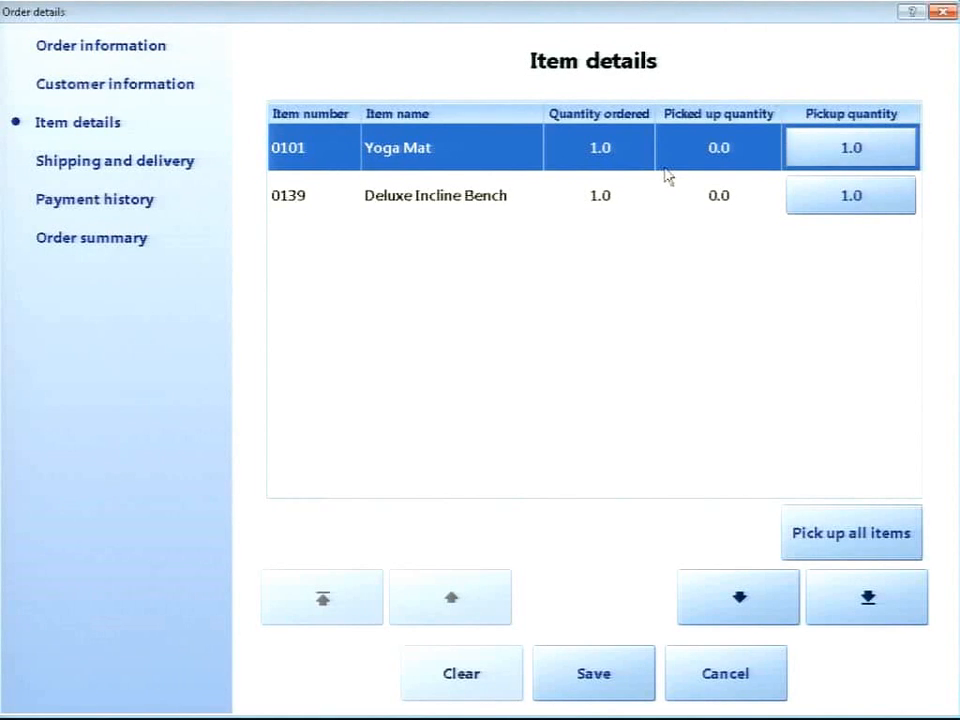
click(594, 674)
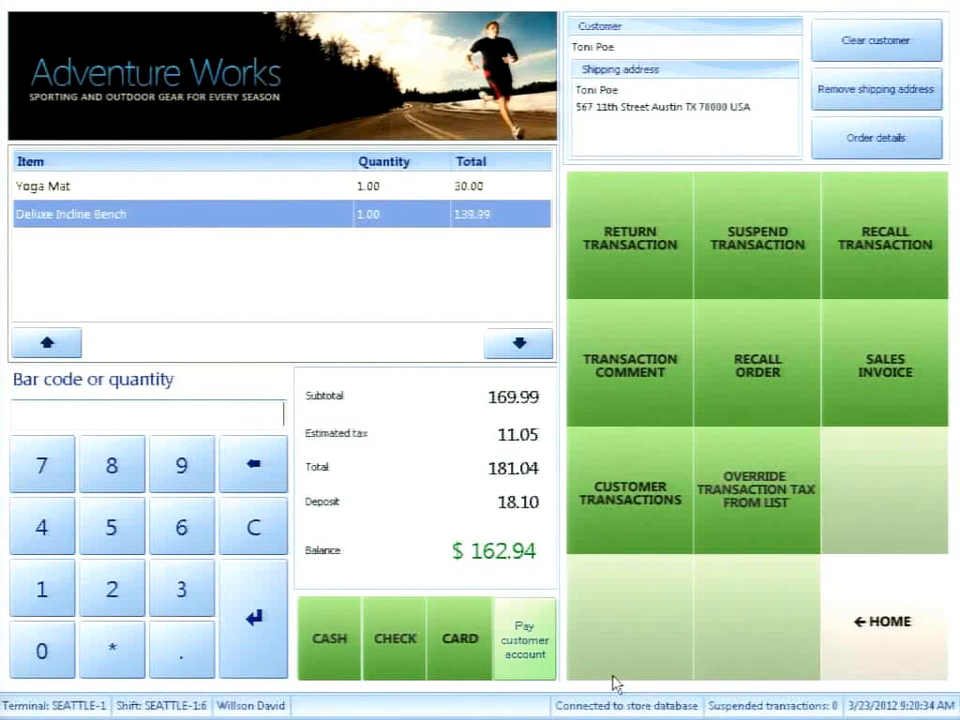
- Pay the remaining $162.94 balance in cash to complete the pickup, and dismiss the completion message
click(360, 650)
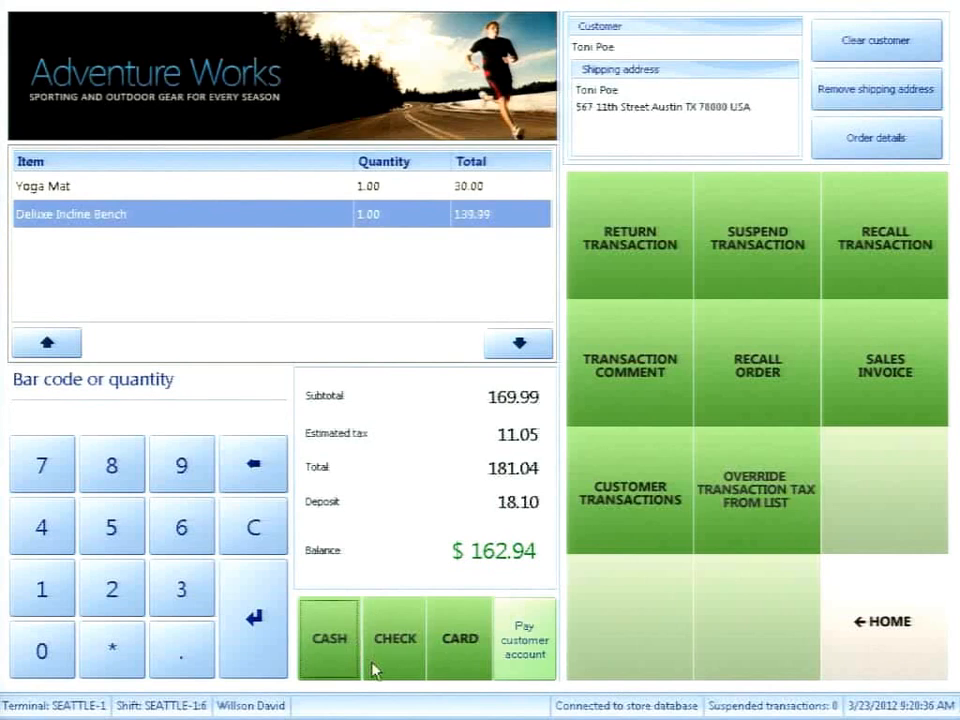
click(280, 258)
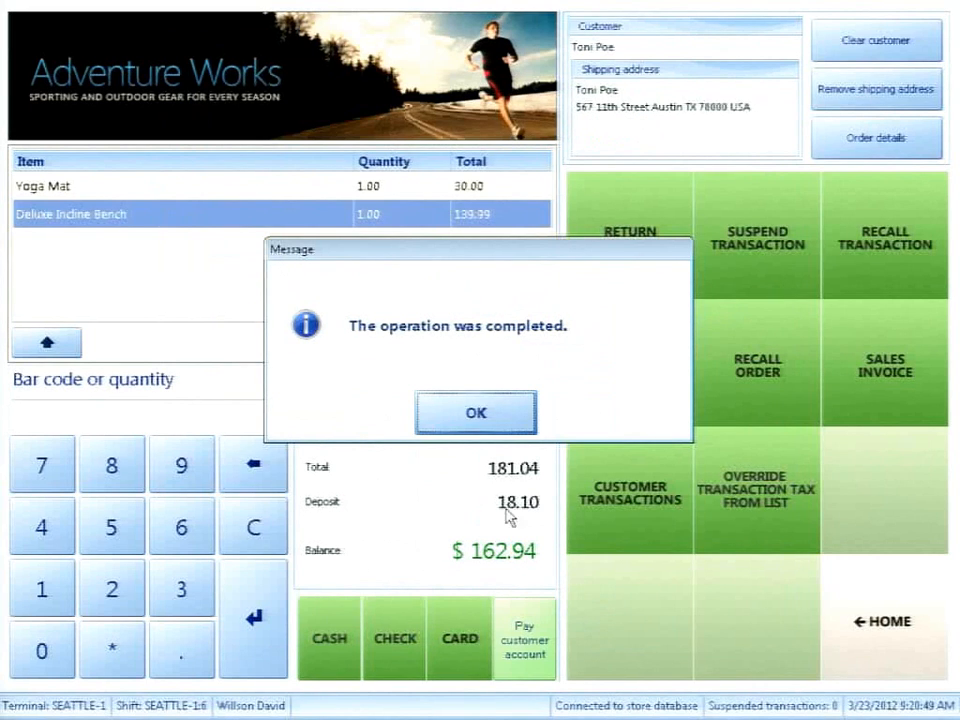
click(486, 418)
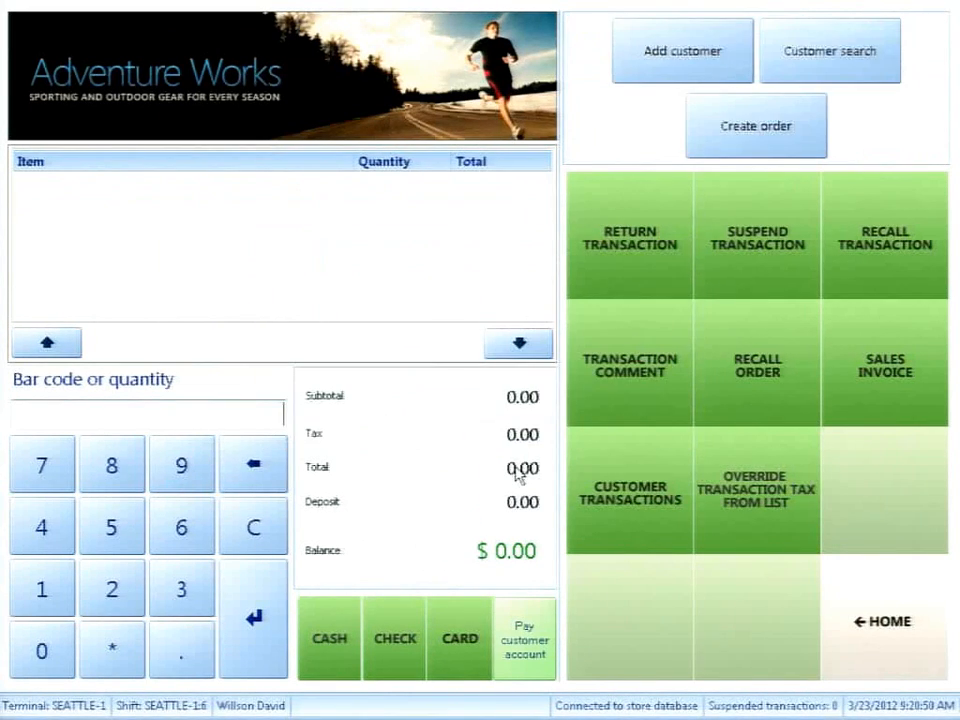
- Switch to Dynamics AX and refresh the sales order list to check the picked-up order's status, accepting the shortcut notice
key(alt+Tab)
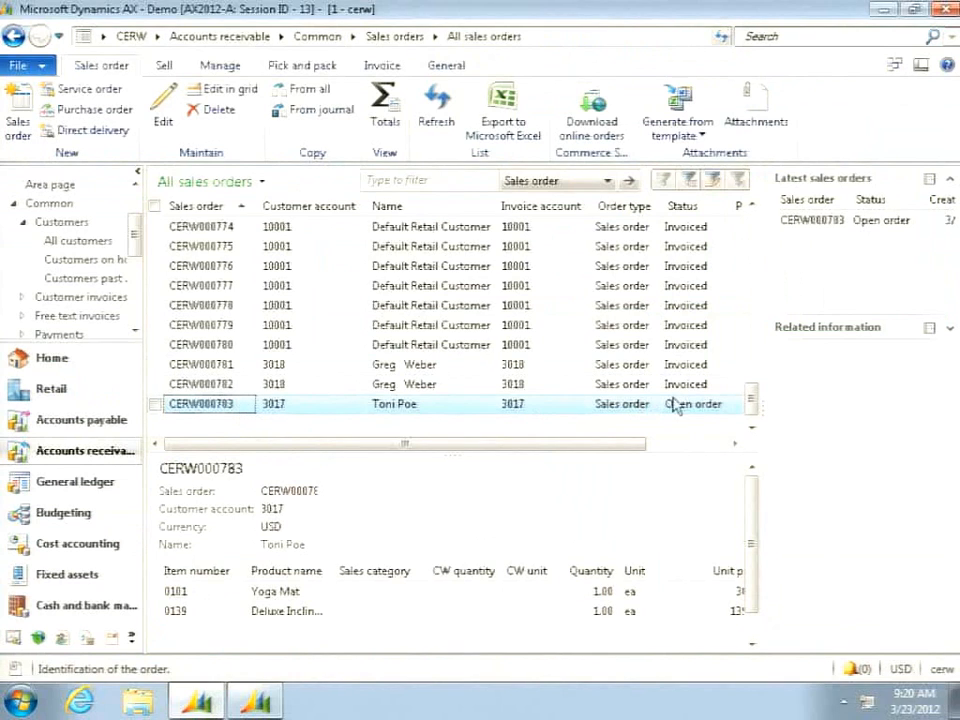
key(F5)
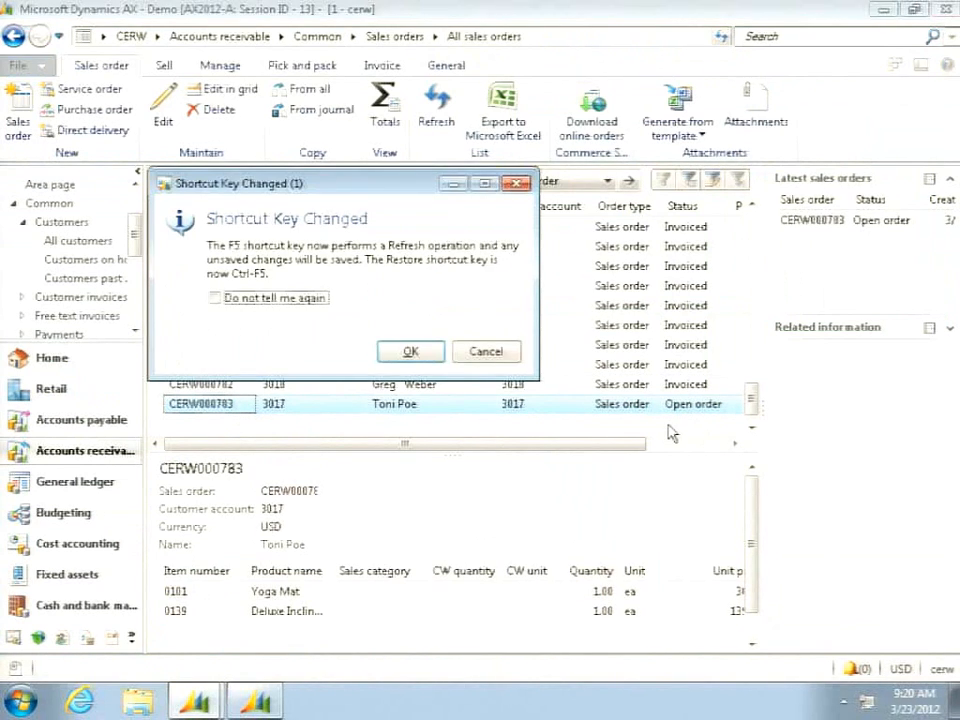
click(411, 350)
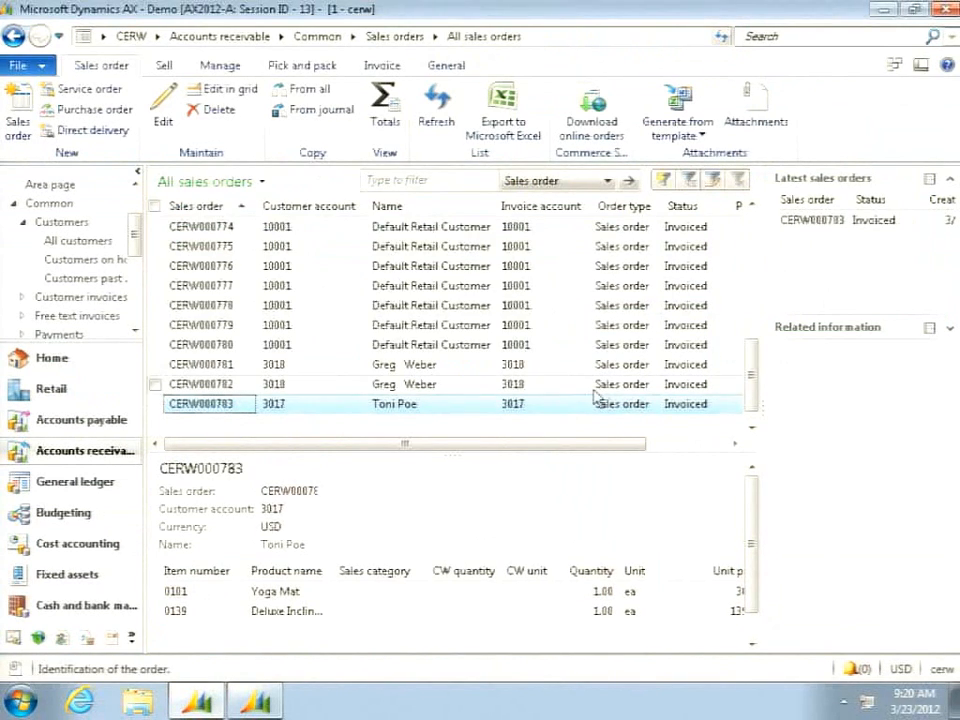